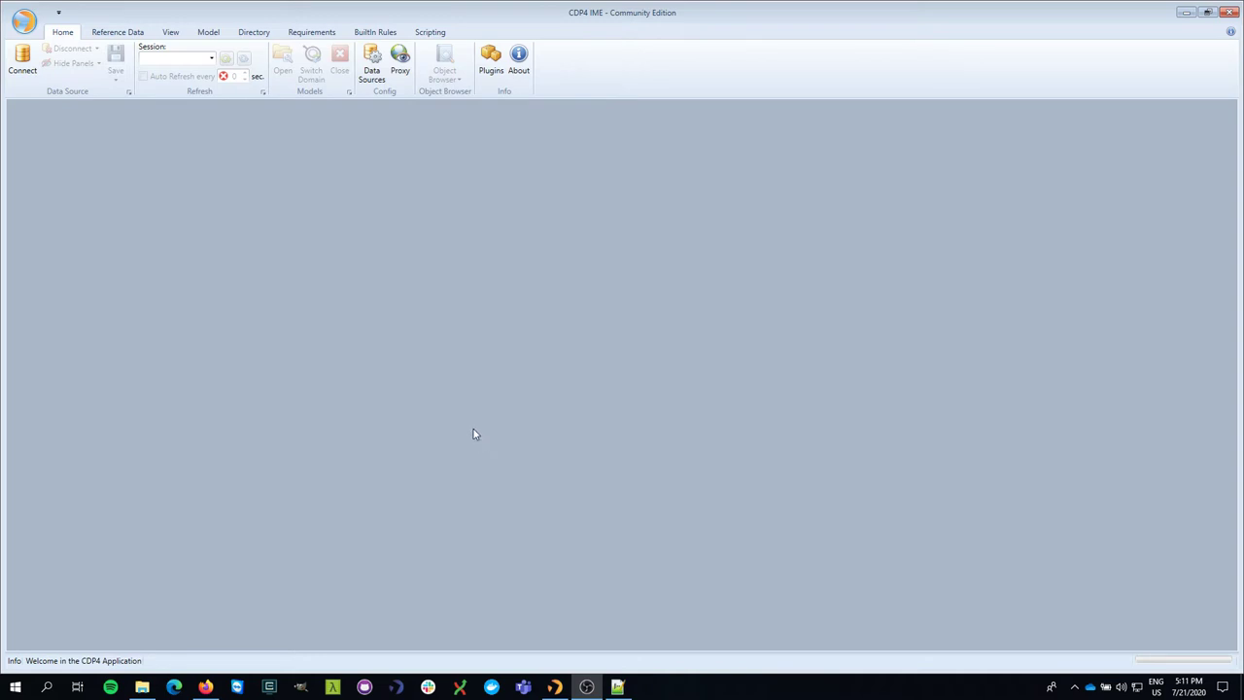
{"action": "left_click", "coordinate": [27, 63]}
{"action": "left_click", "coordinate": [589, 329]}
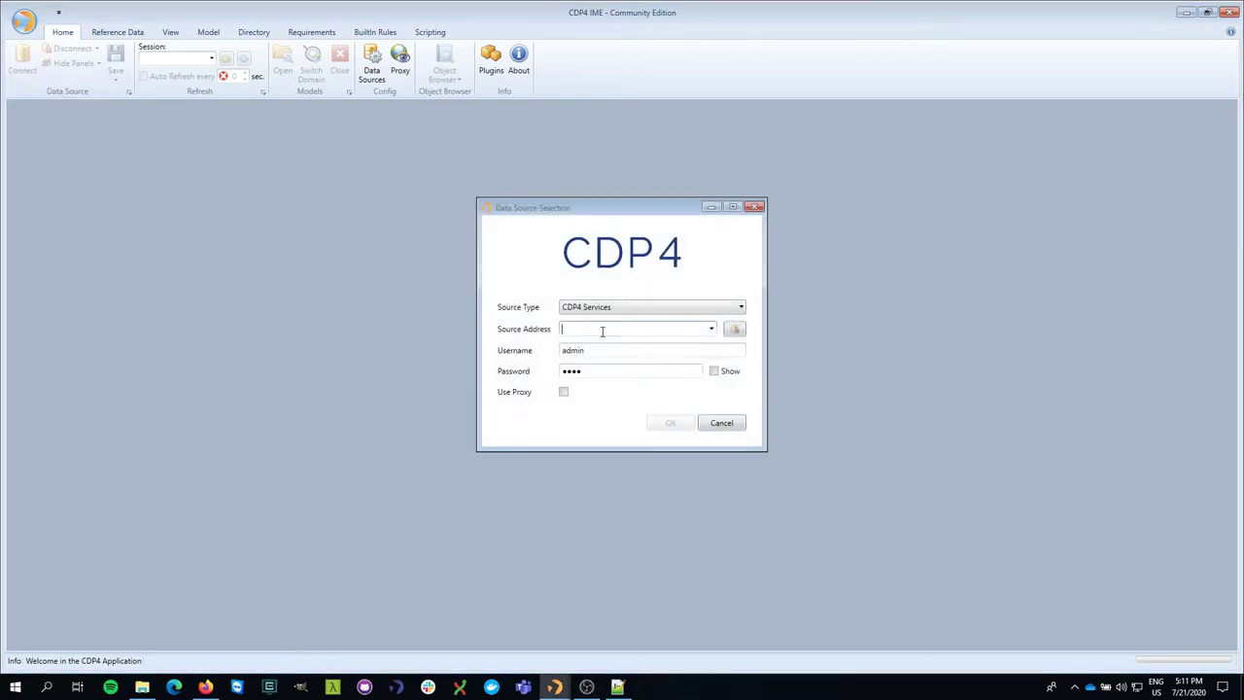
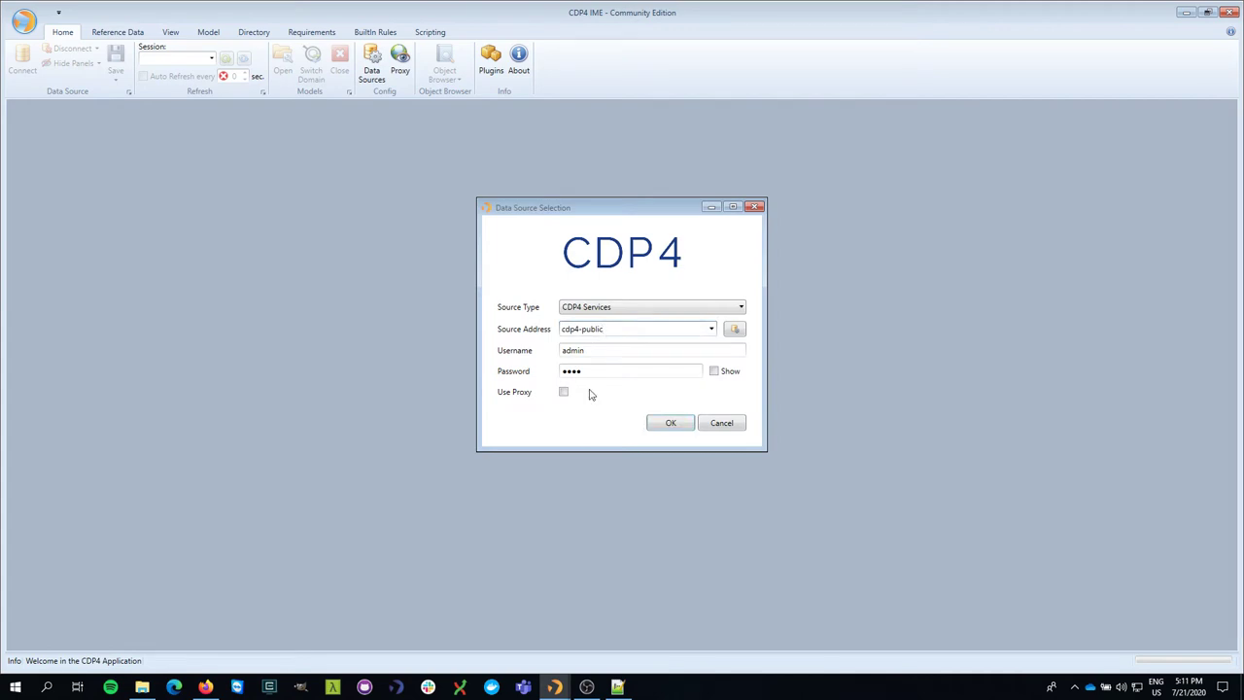
{"action": "left_click", "coordinate": [713, 372]}
{"action": "left_click", "coordinate": [670, 426]}
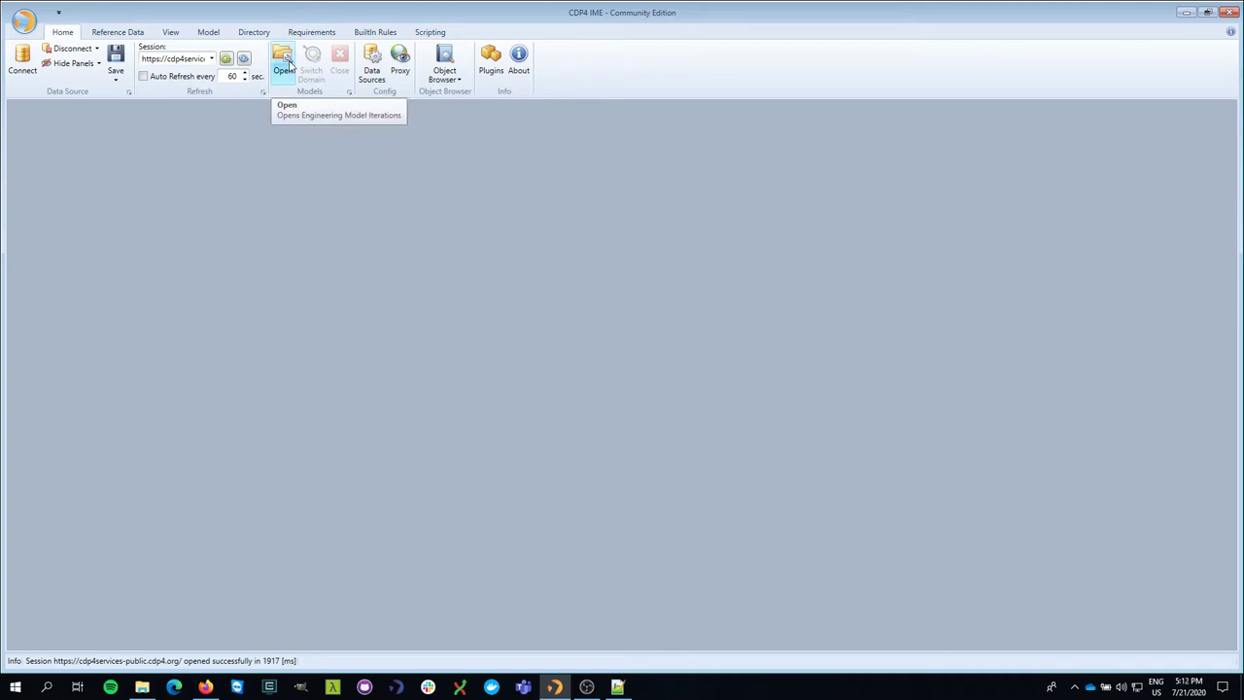
Open iteration_1 of the Demonstration model with System Engineering as the domain.
{"action": "left_click", "coordinate": [287, 64]}
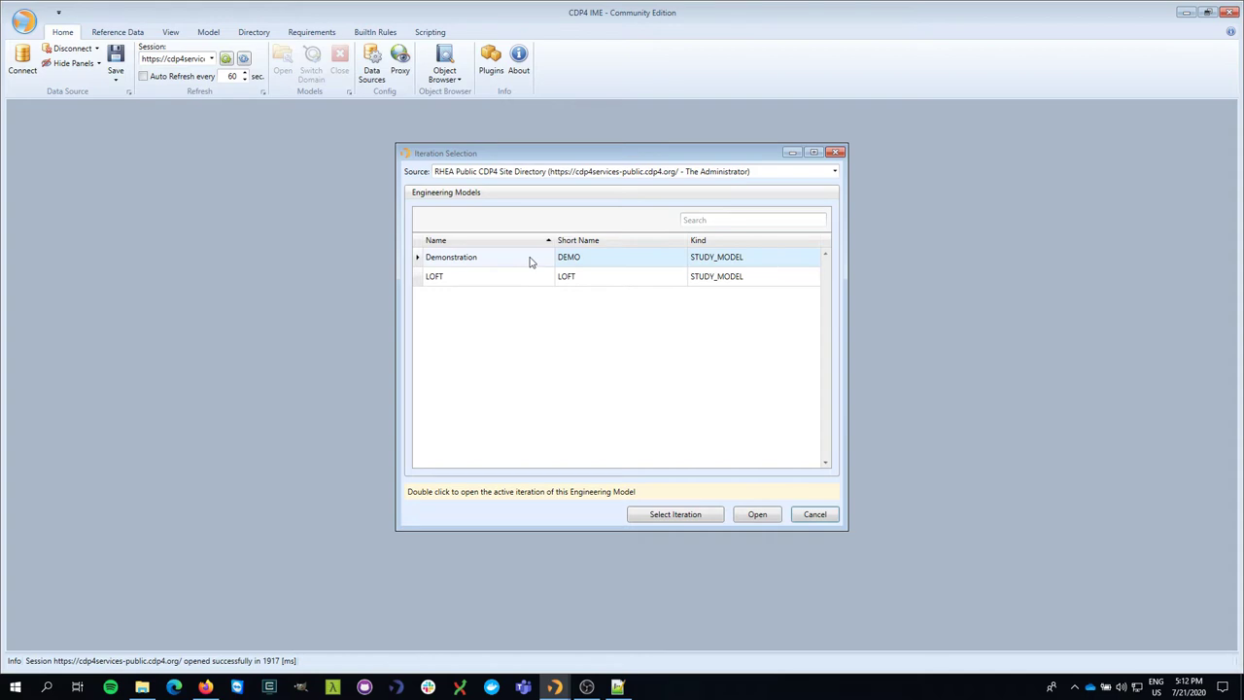
{"action": "left_click", "coordinate": [678, 515]}
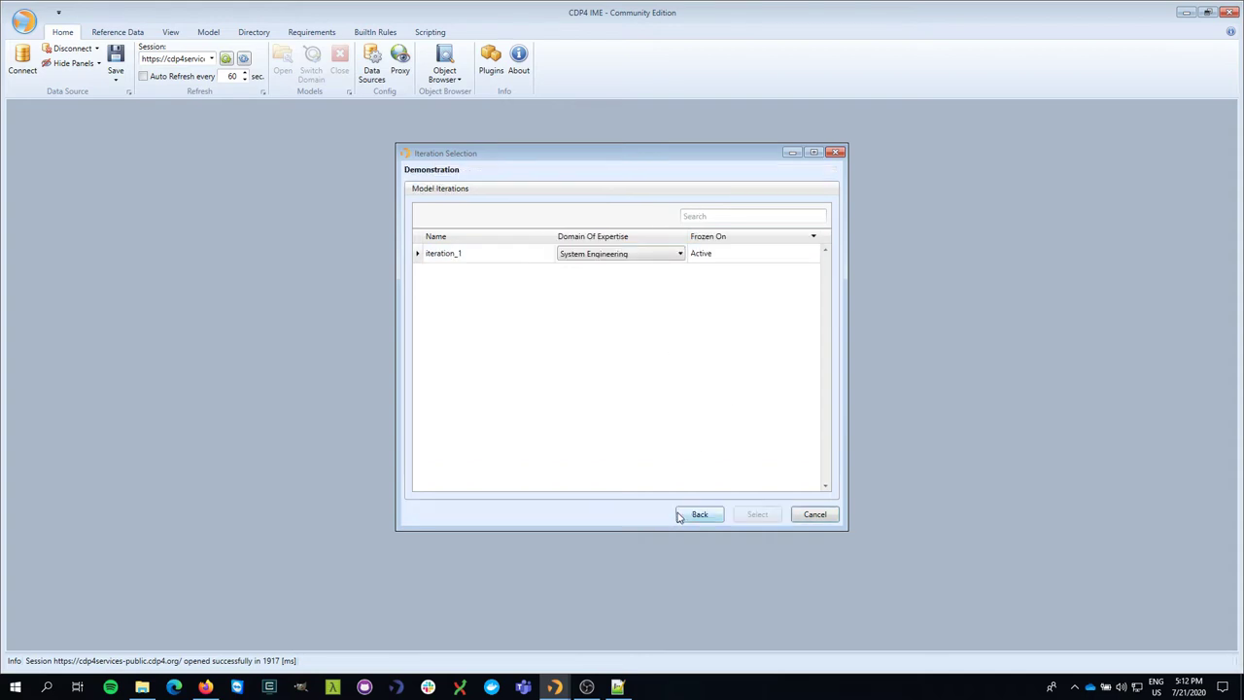
{"action": "left_click", "coordinate": [619, 254]}
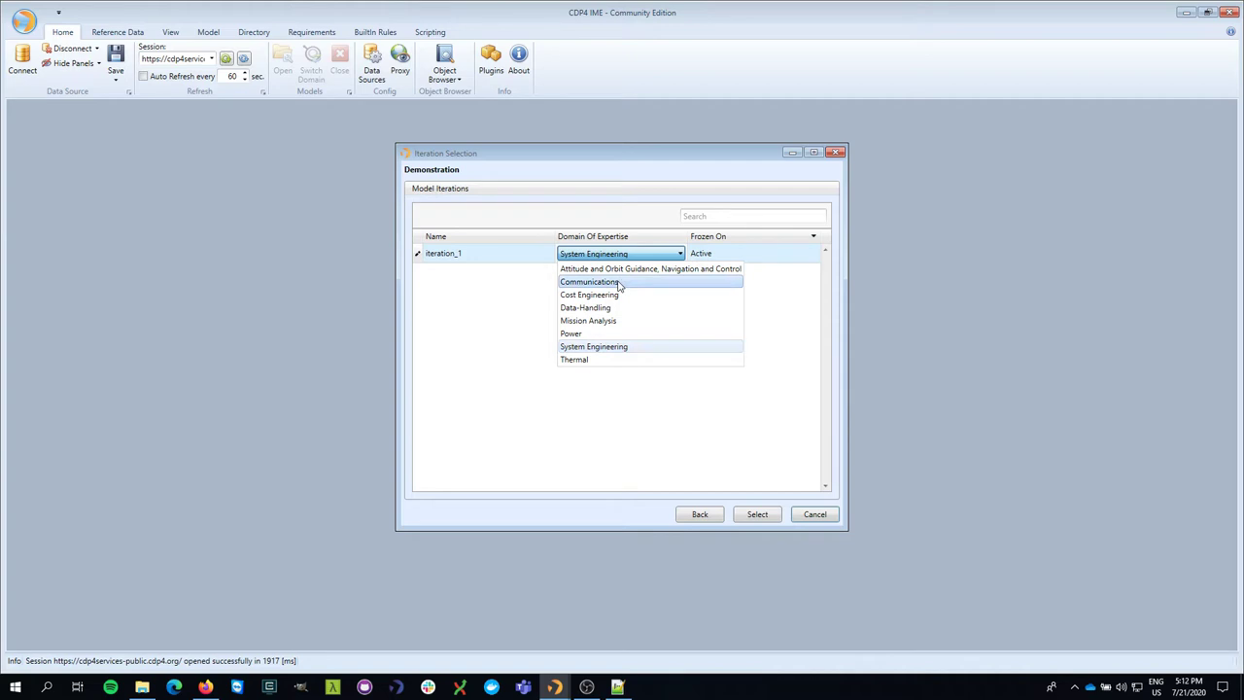
{"action": "left_click", "coordinate": [599, 348]}
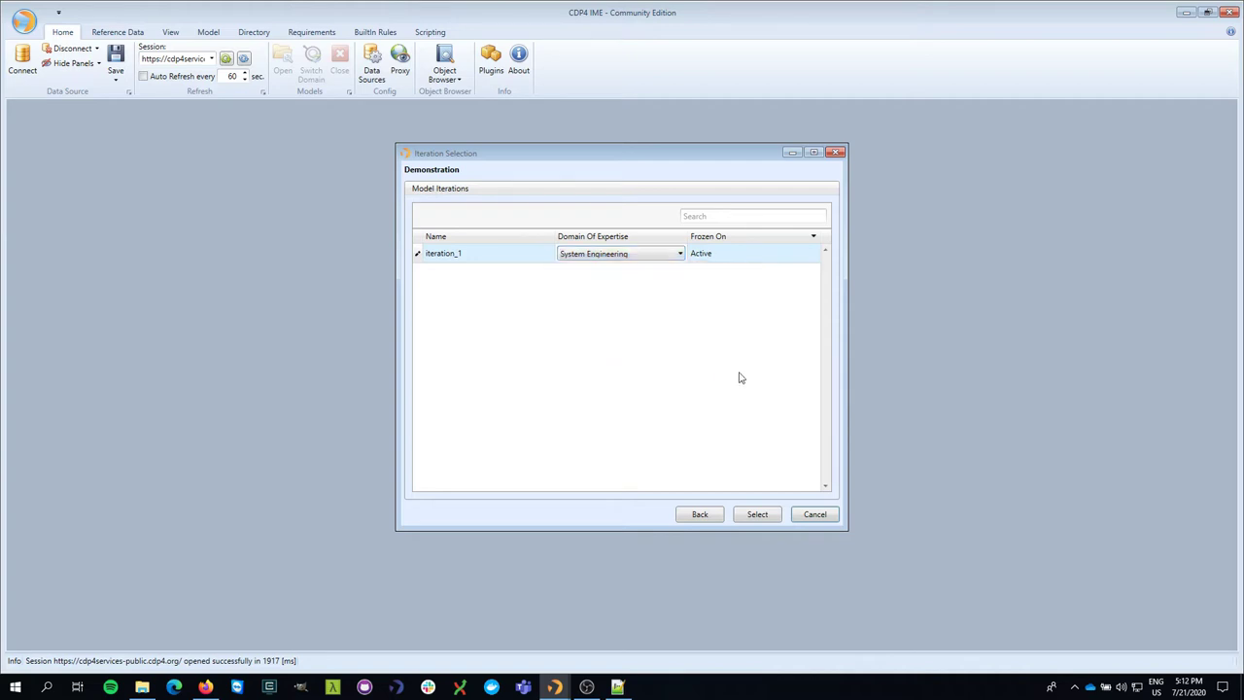
{"action": "left_click", "coordinate": [767, 515]}
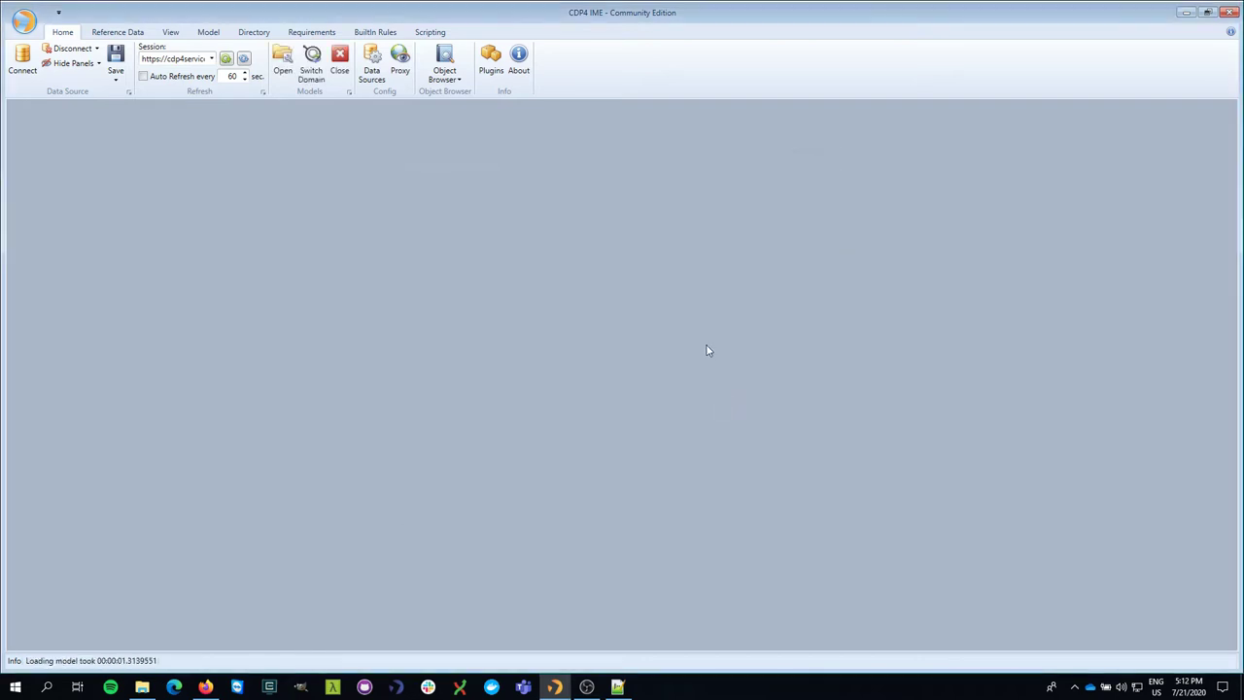
Open the Element Definitions browser for Iteration 1 and the Product Tree for Option 1.
{"action": "left_click", "coordinate": [212, 32]}
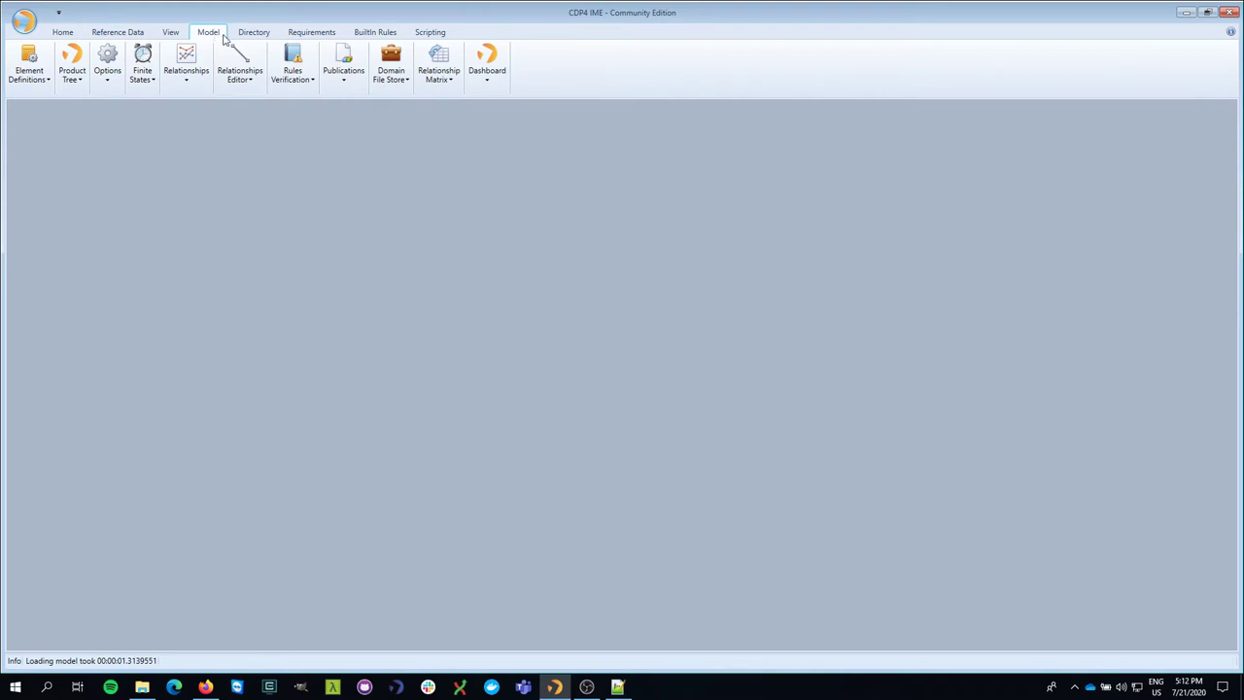
{"action": "left_click", "coordinate": [41, 86]}
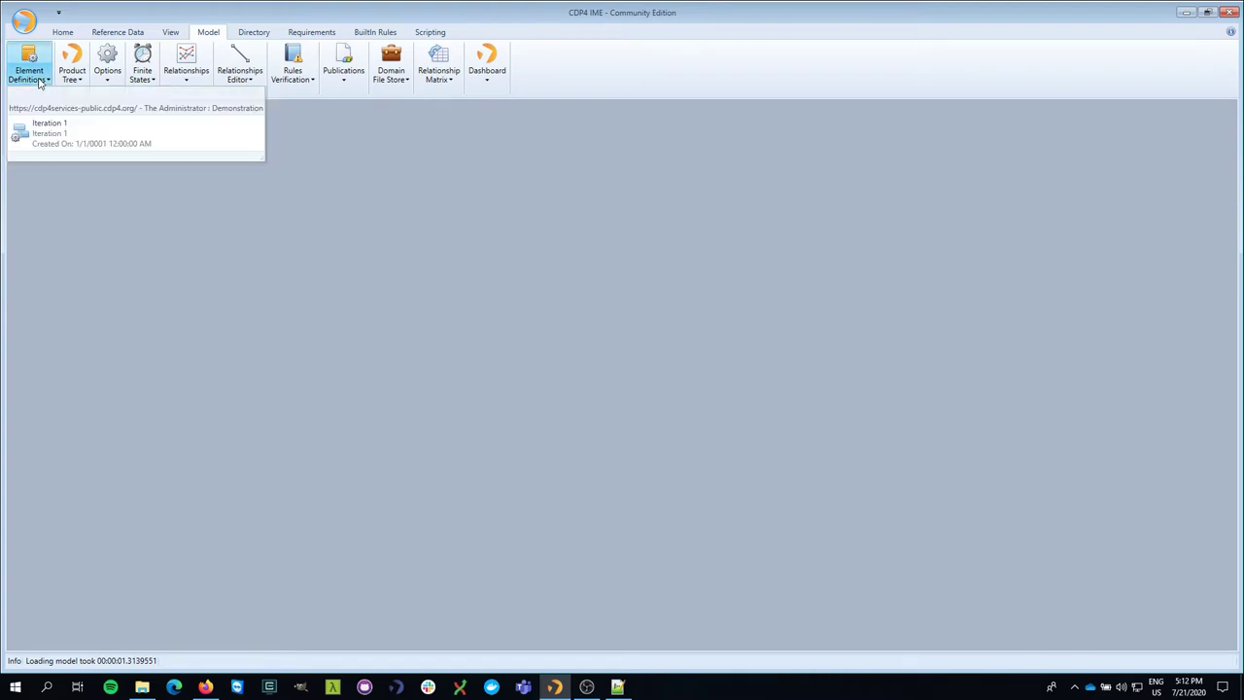
{"action": "left_click", "coordinate": [51, 141]}
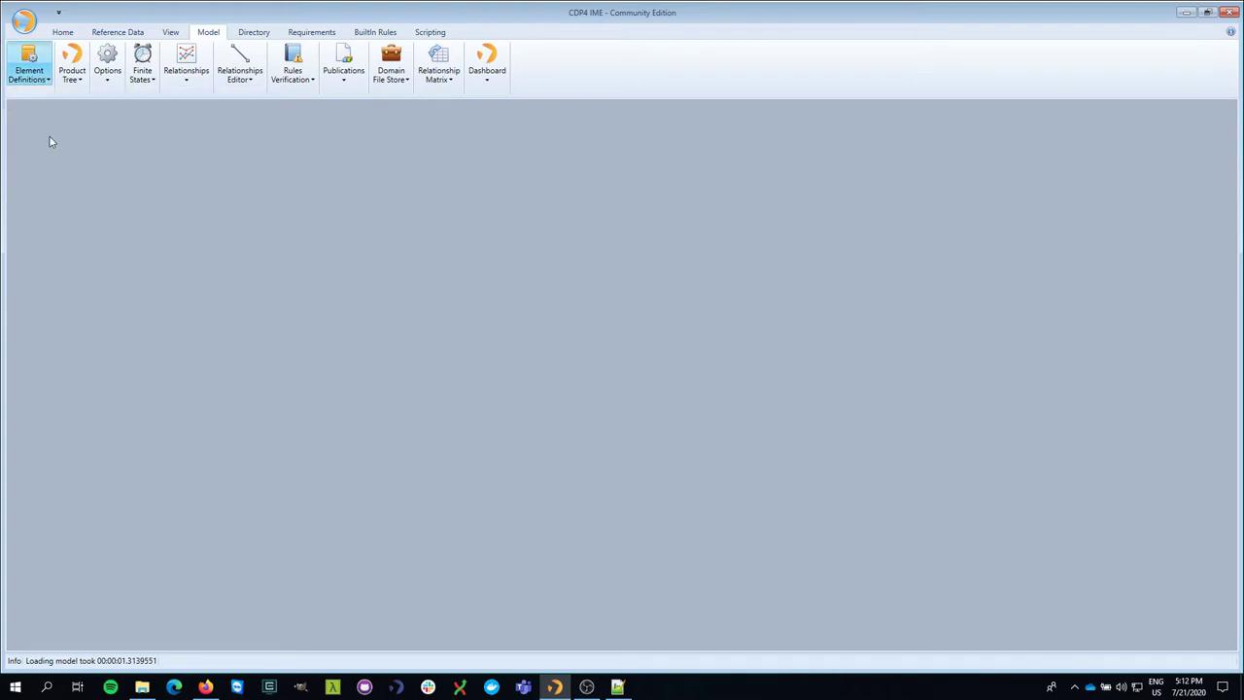
{"action": "left_click", "coordinate": [72, 78]}
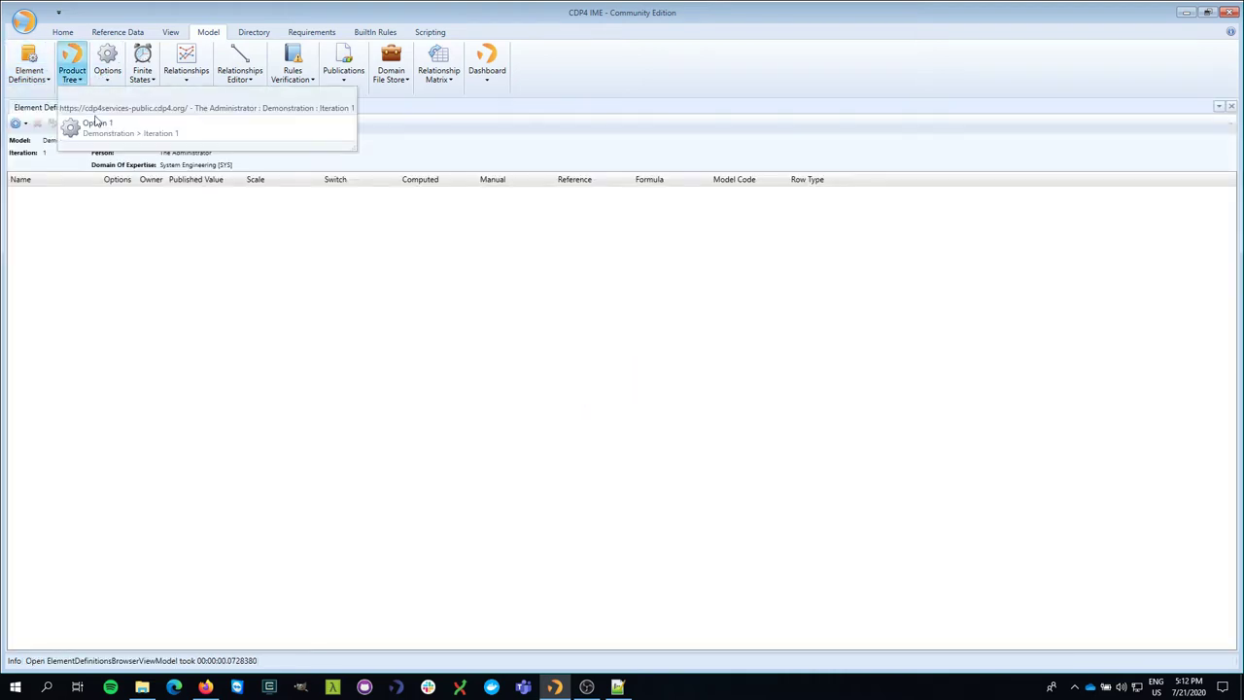
{"action": "left_click", "coordinate": [97, 122]}
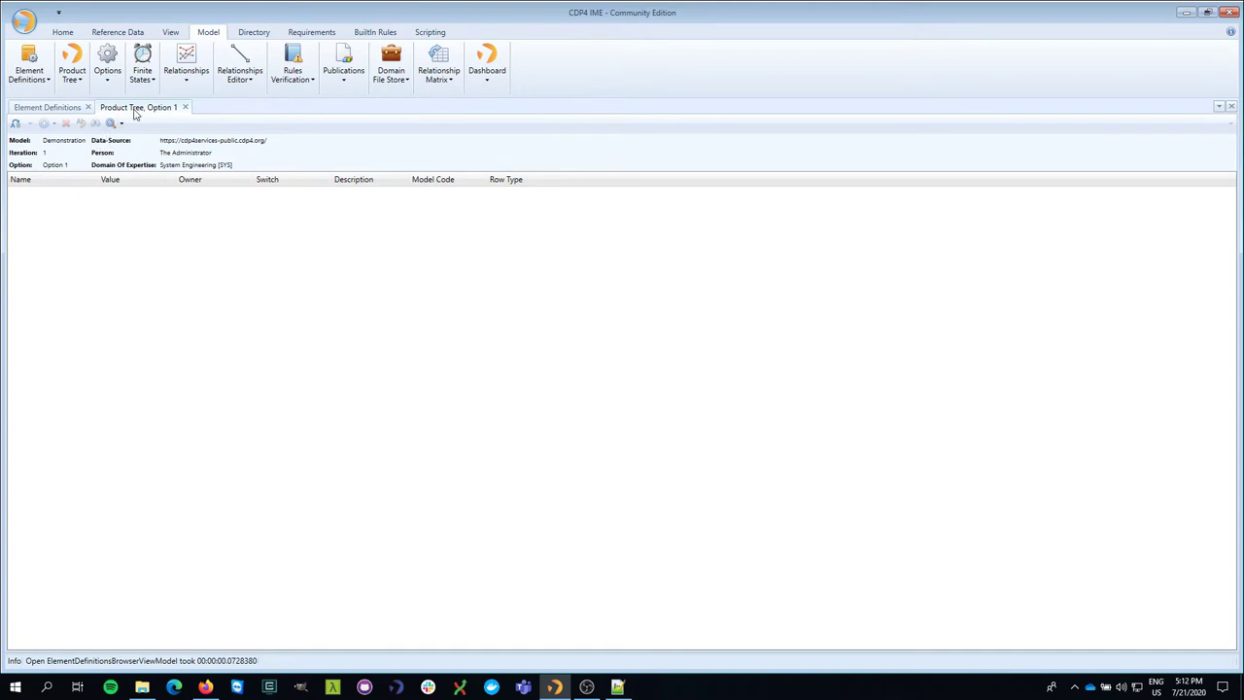
Place the Product Tree in a new vertical tab group beside Element Definitions and widen it.
{"action": "right_click", "coordinate": [133, 107]}
{"action": "left_click", "coordinate": [214, 225]}
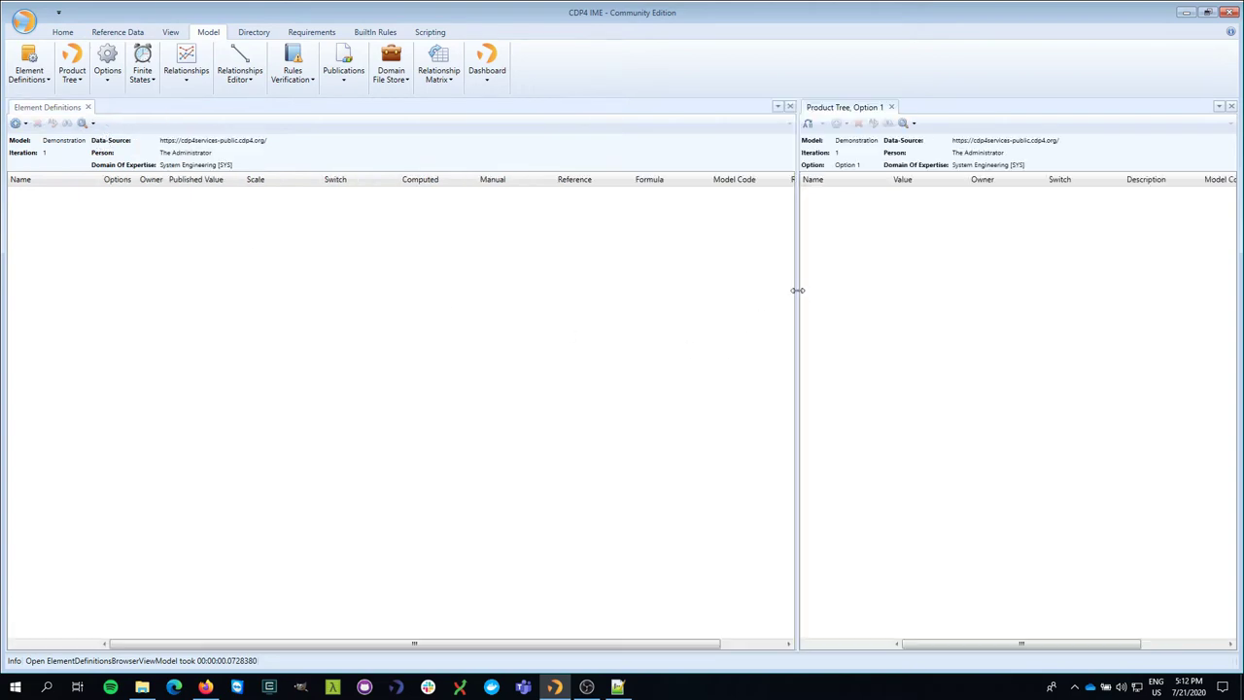
{"action": "left_click_drag", "start_coordinate": [797, 291], "coordinate": [583, 311]}
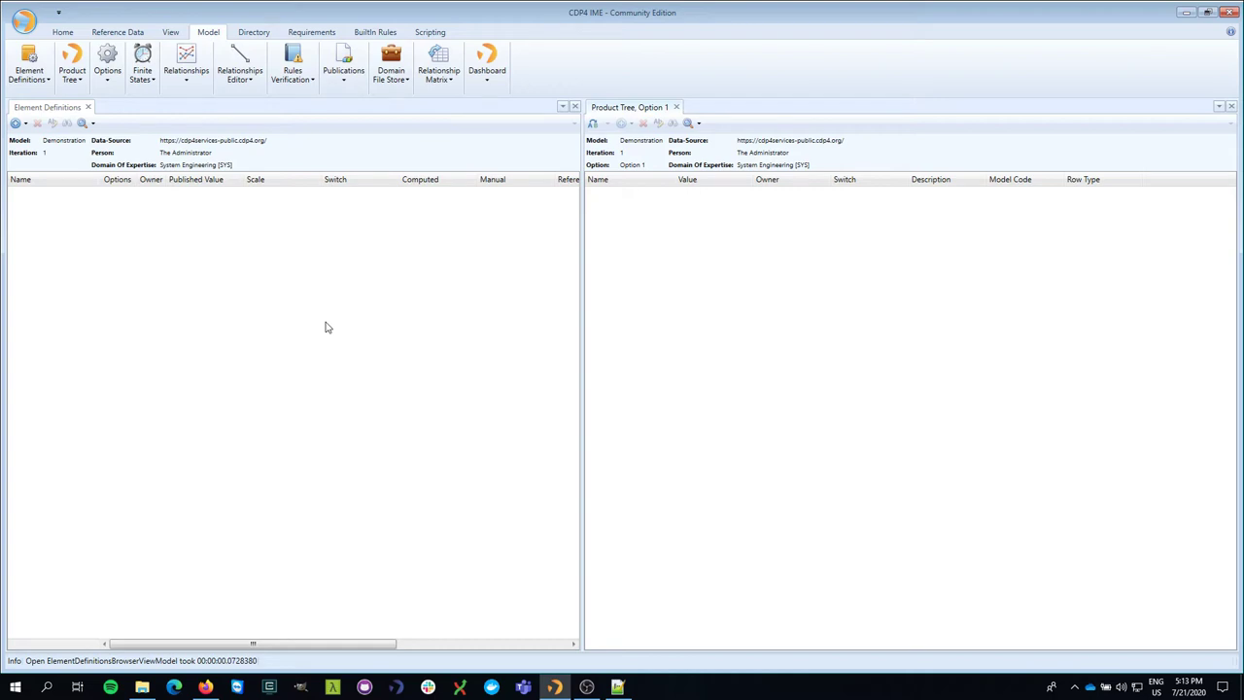
Start a new element definition and give it the short name SpaceMission.
{"action": "right_click", "coordinate": [227, 263]}
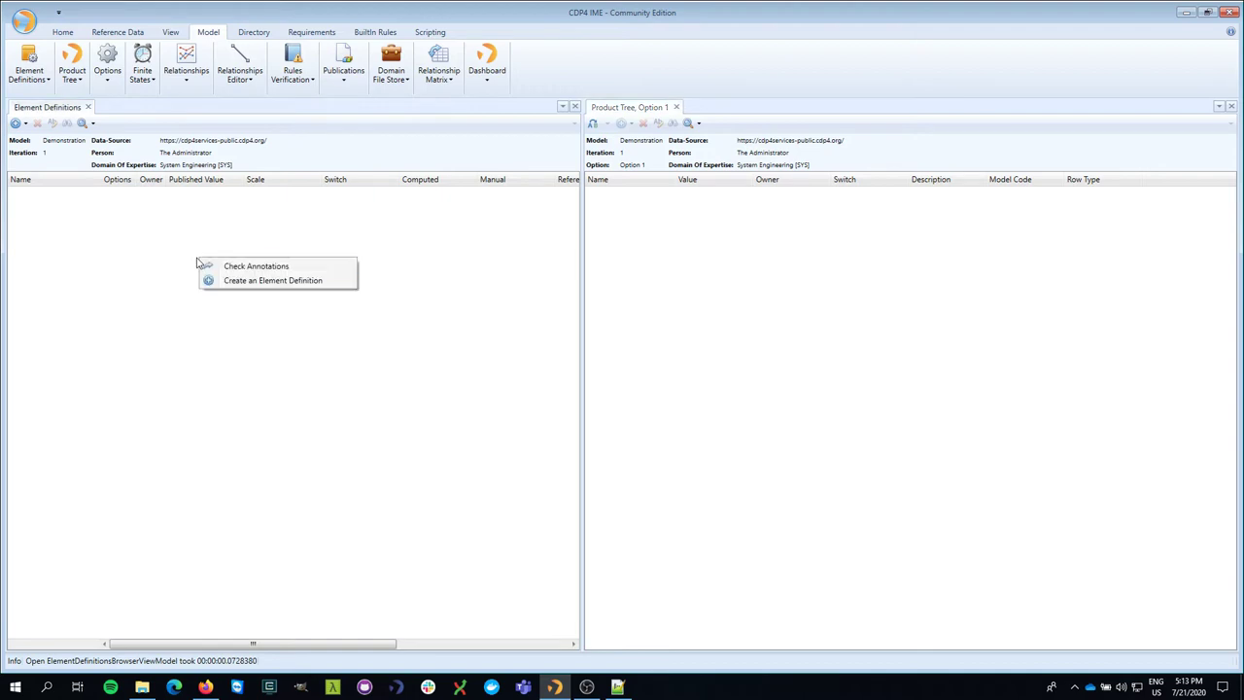
{"action": "left_click", "coordinate": [263, 311]}
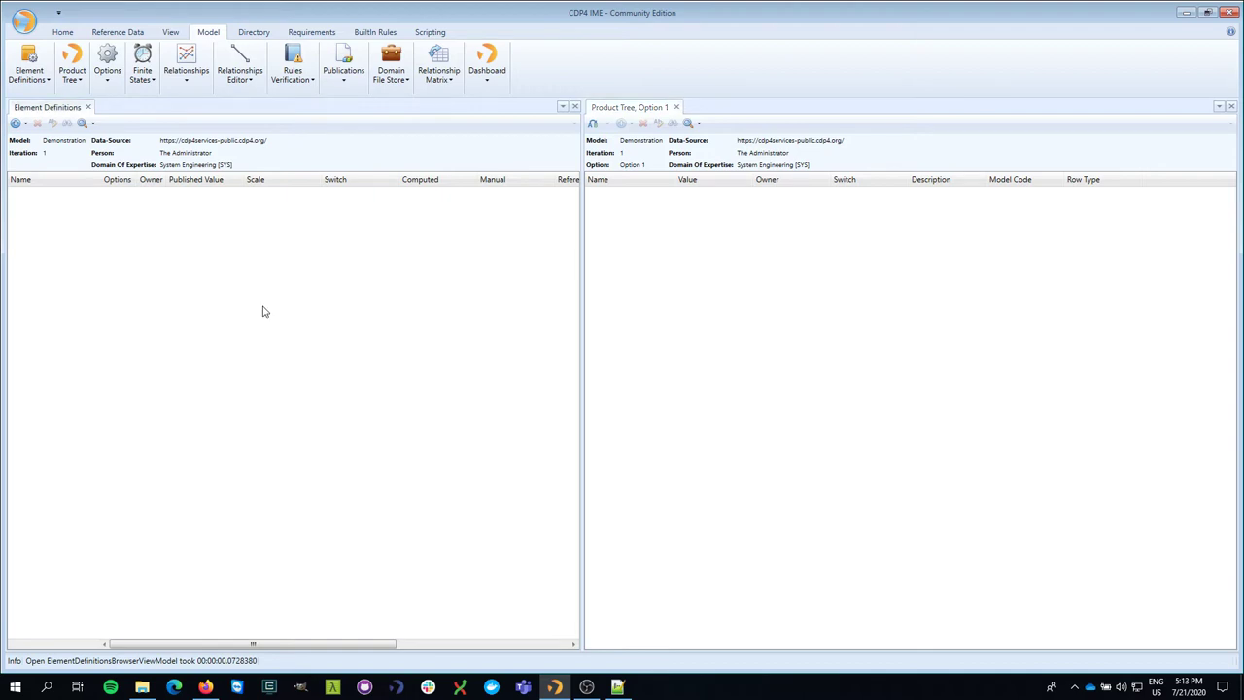
{"action": "left_click_drag", "start_coordinate": [515, 172], "coordinate": [487, 220]}
{"action": "left_click", "coordinate": [461, 263]}
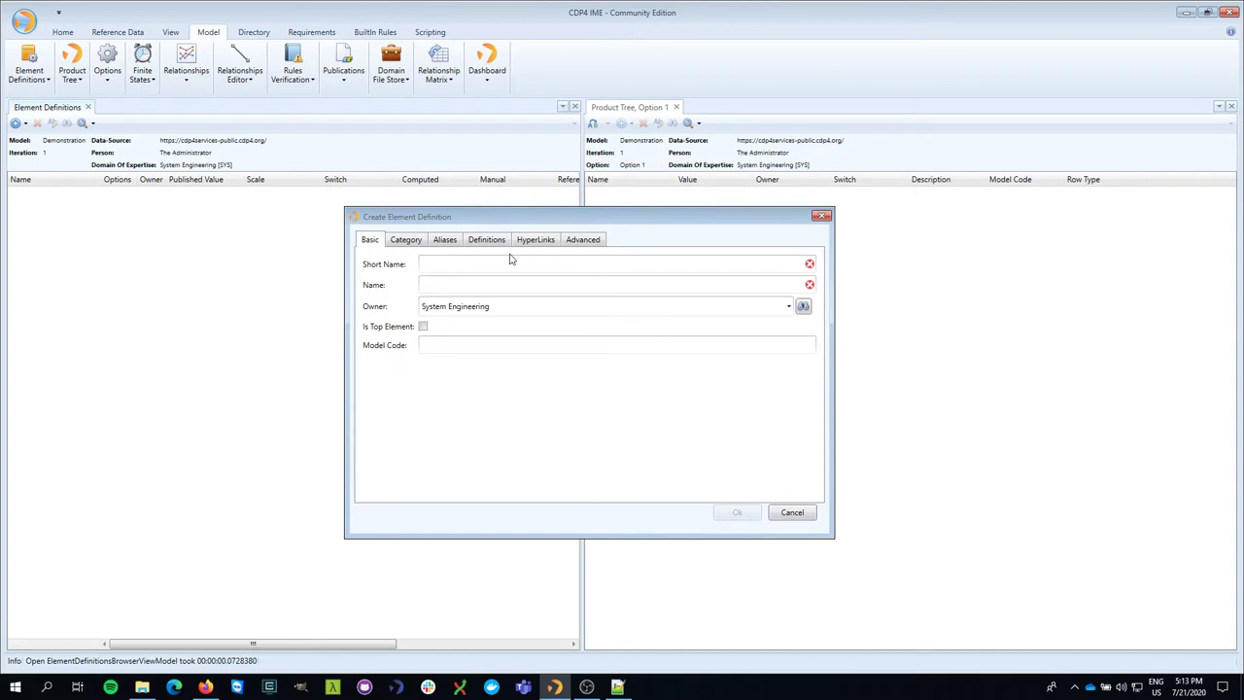
{"action": "type", "text": "MIS"}
{"action": "left_click_drag", "start_coordinate": [446, 264], "coordinate": [384, 274]}
{"action": "type", "text": "Space"}
{"action": "type", "text": "c"}
{"action": "key", "text": "BackSpace"}
{"action": "key", "text": "BackSpace"}
{"action": "key", "text": "BackSpace"}
{"action": "key", "text": "BackSpace"}
{"action": "key", "text": "BackSpace"}
{"action": "type", "text": "paceMission"}
Name the element Space Mission, create it, and select it in the list.
{"action": "key", "text": "Tab"}
{"action": "type", "text": "Space Mission"}
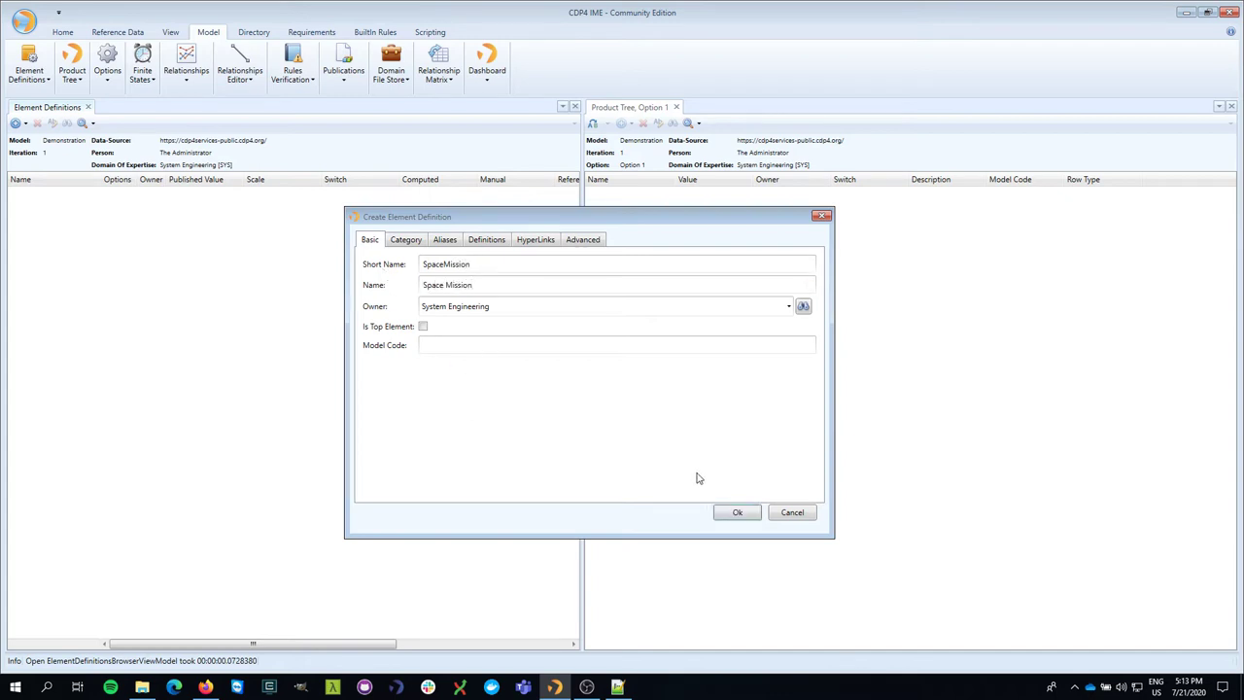
{"action": "left_click", "coordinate": [735, 514]}
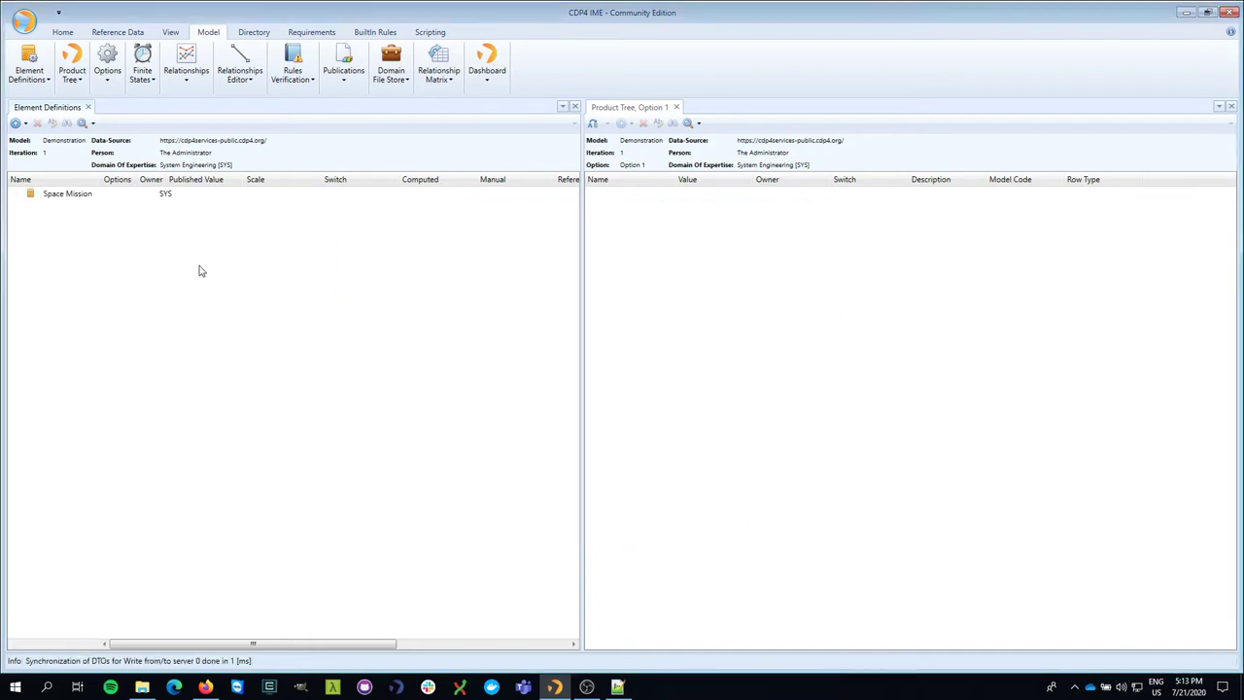
{"action": "left_click", "coordinate": [63, 195]}
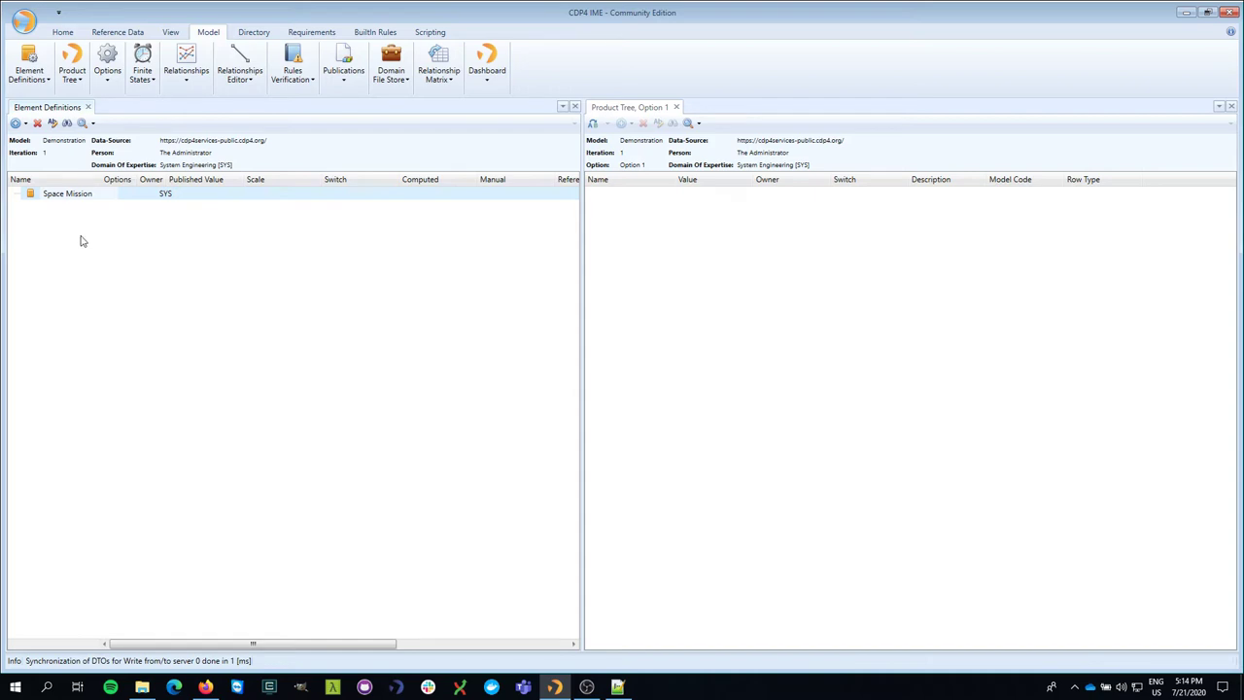
Create a Satellite element definition with short name SAT.
{"action": "right_click", "coordinate": [82, 239]}
{"action": "left_click", "coordinate": [152, 260]}
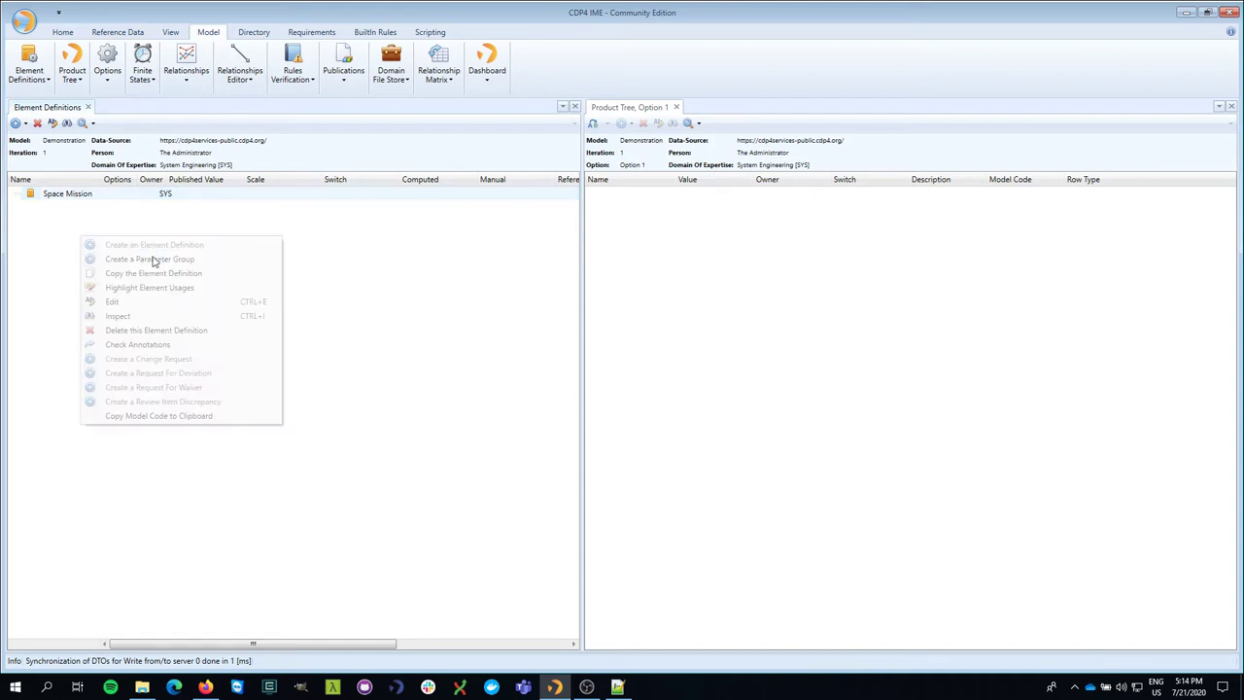
{"action": "left_click_drag", "start_coordinate": [533, 173], "coordinate": [509, 248]}
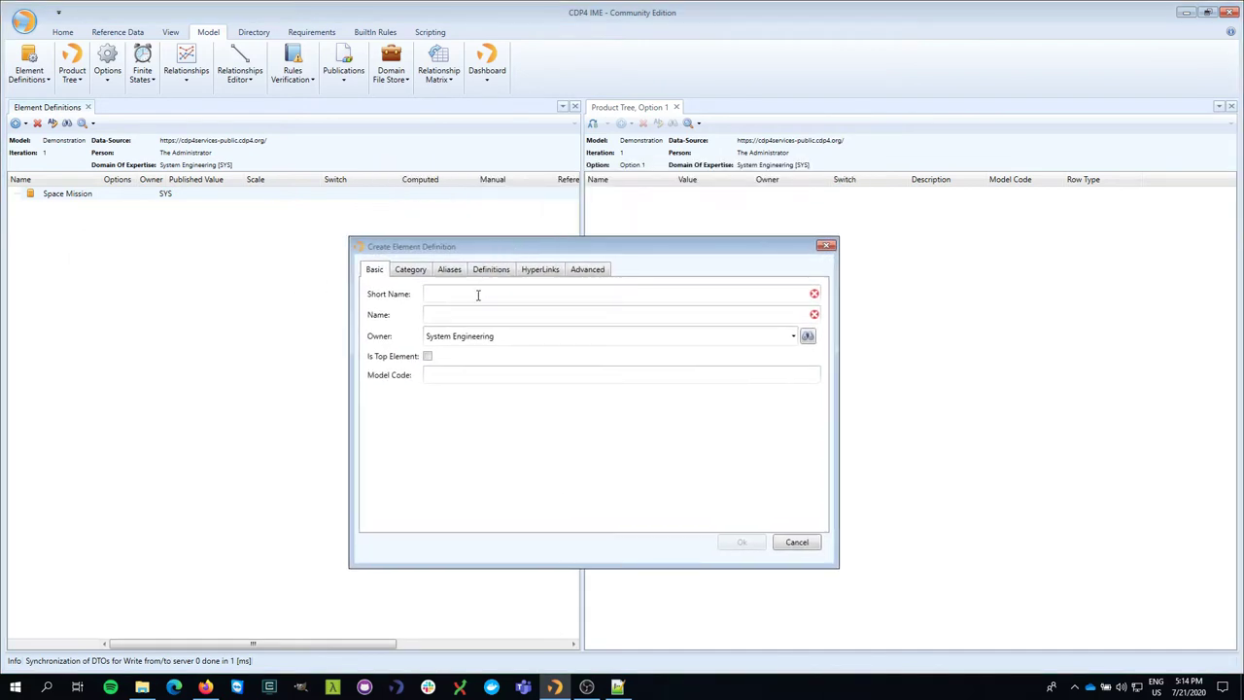
{"action": "left_click", "coordinate": [478, 295]}
{"action": "type", "text": "SA"}
{"action": "type", "text": "Satellite"}
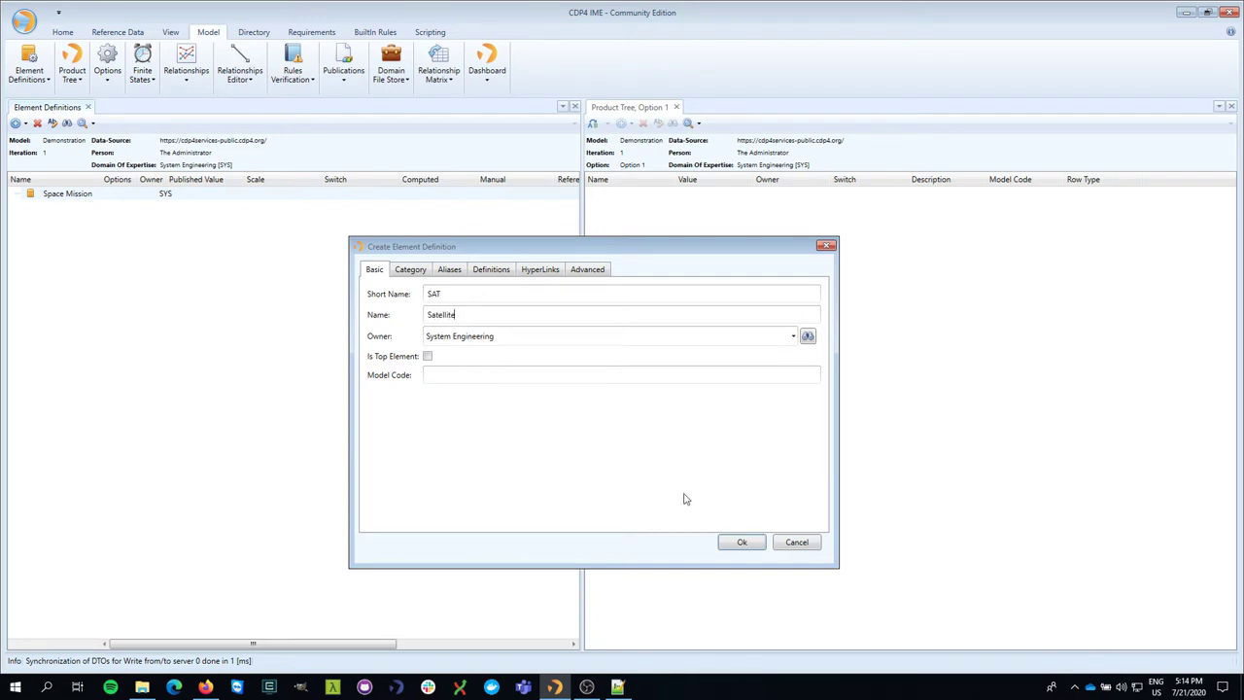
{"action": "left_click", "coordinate": [741, 544]}
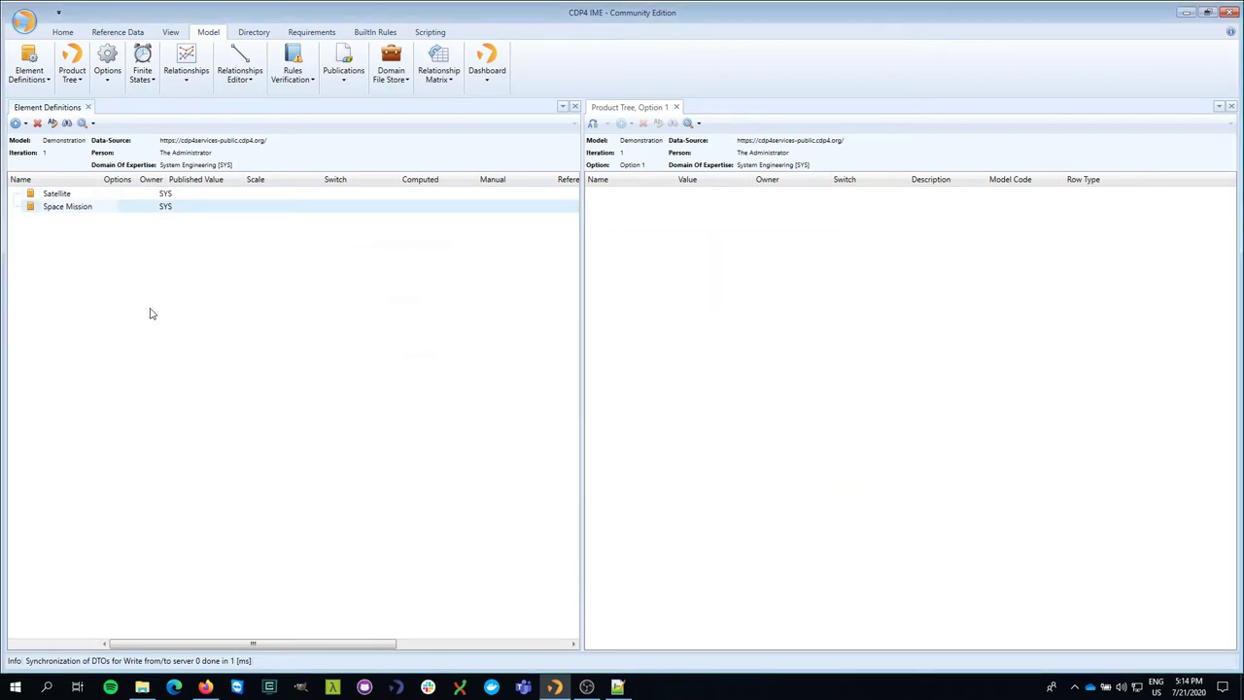
Create a Launcher element definition with short name LAU.
{"action": "right_click", "coordinate": [150, 313]}
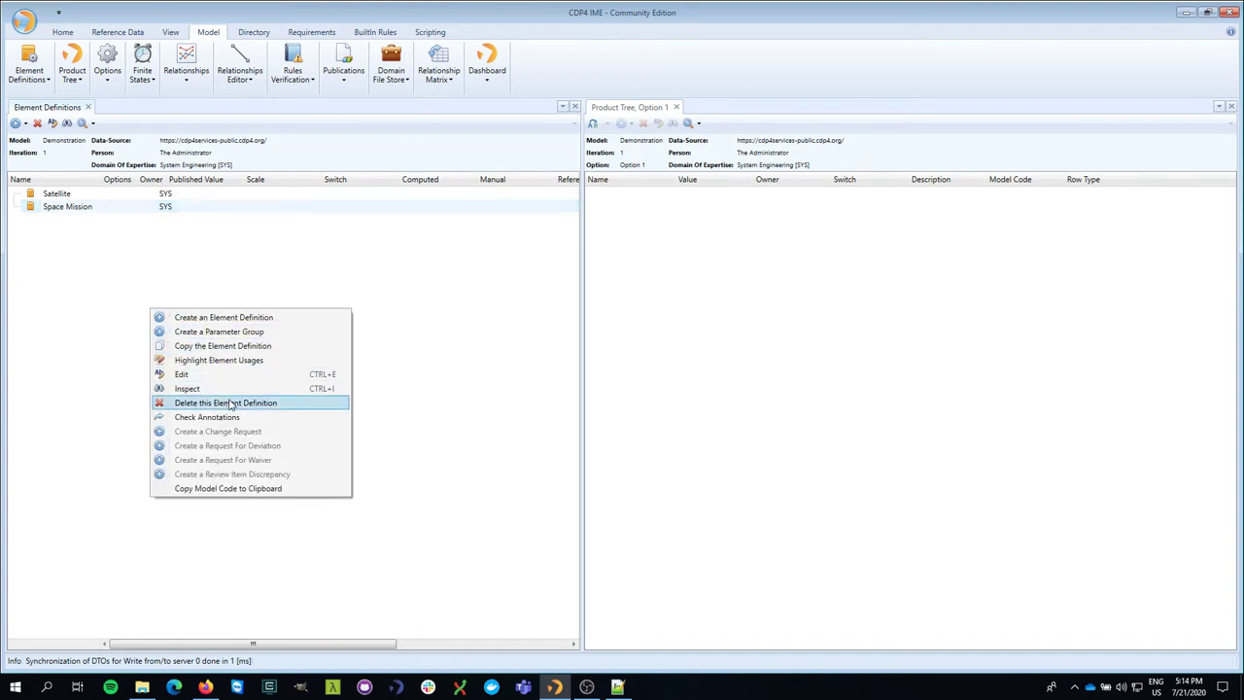
{"action": "left_click", "coordinate": [260, 317]}
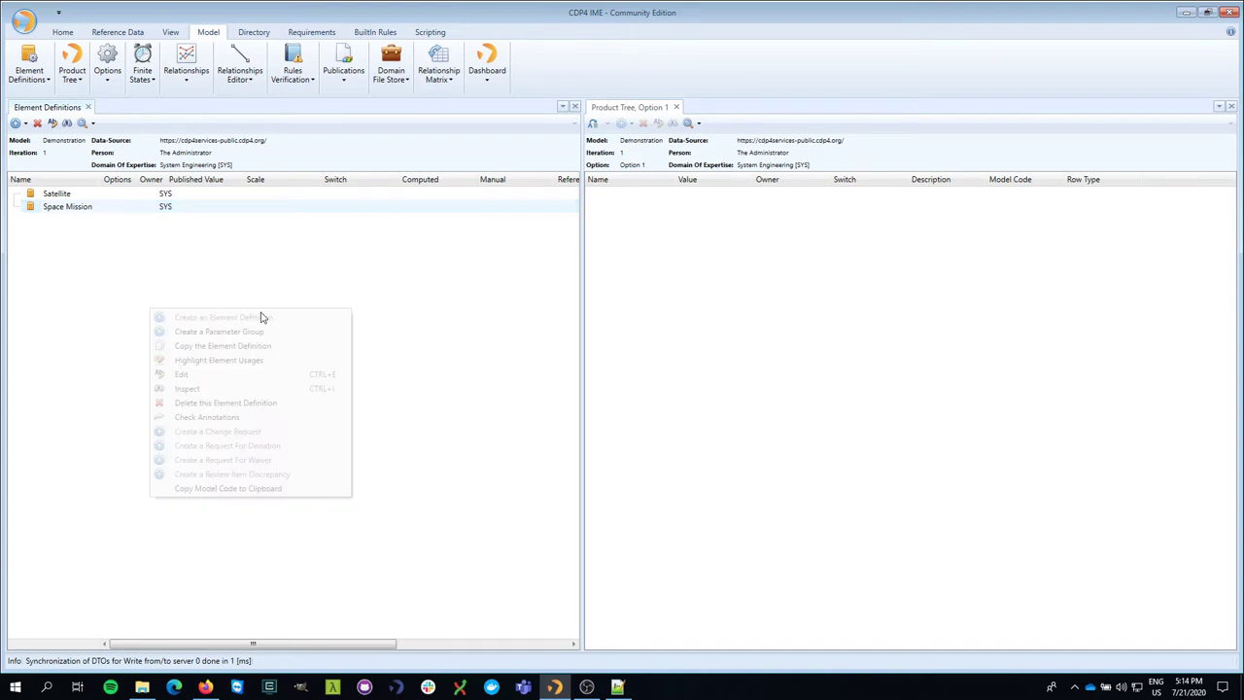
{"action": "left_click", "coordinate": [479, 216]}
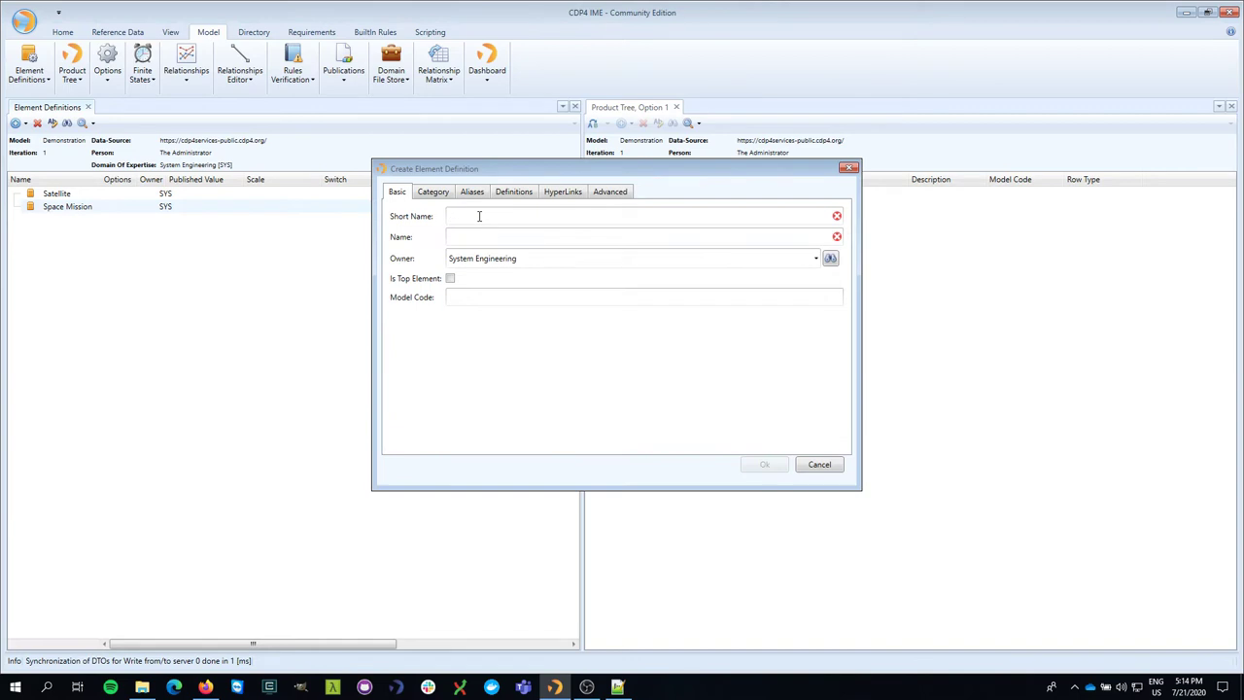
{"action": "type", "text": "LAU"}
{"action": "key", "text": "Tab"}
{"action": "type", "text": "LAUNCH"}
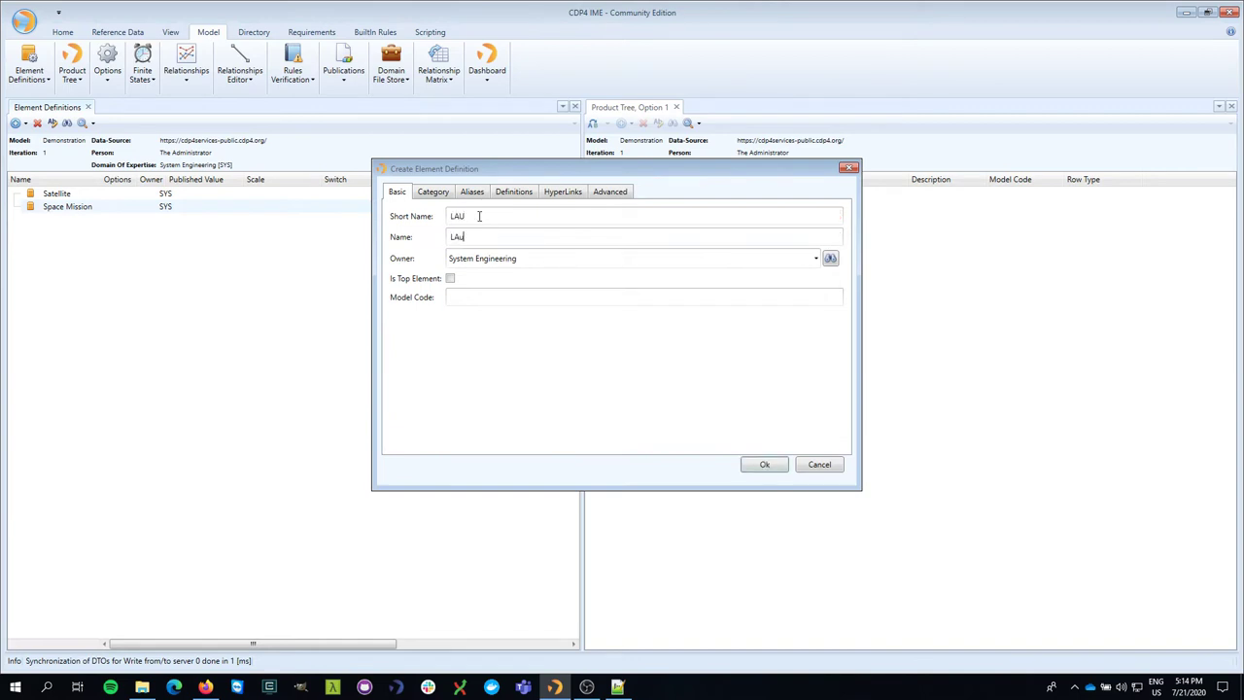
{"action": "key", "text": "BackSpace"}
{"action": "key", "text": "BackSpace"}
{"action": "key", "text": "BackSpace"}
{"action": "key", "text": "BackSpace"}
{"action": "key", "text": "BackSpace"}
{"action": "type", "text": "ay"}
{"action": "key", "text": "BackSpace"}
{"action": "type", "text": "uncher"}
{"action": "left_click", "coordinate": [749, 464]}
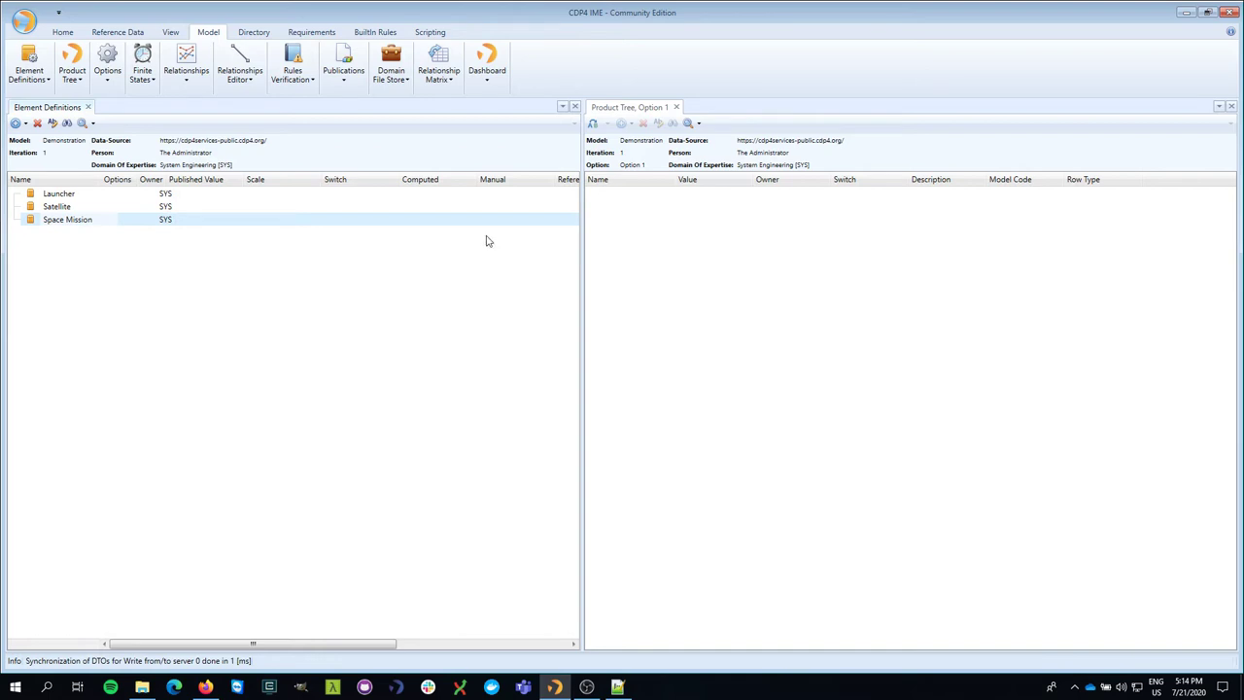
Show the Reference Data Parameter Types browser, widen its panel, and focus its search box.
{"action": "left_click", "coordinate": [133, 34]}
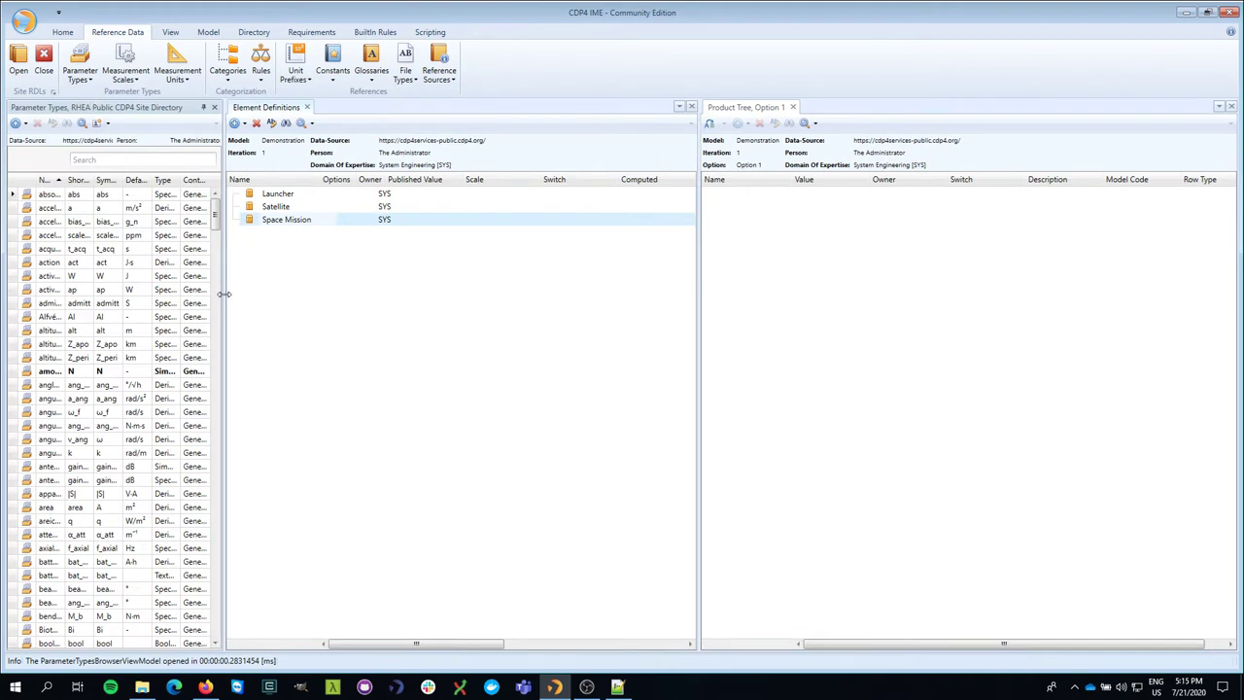
{"action": "left_click_drag", "start_coordinate": [223, 294], "coordinate": [322, 296]}
{"action": "mouse_move", "coordinate": [314, 214]}
{"action": "left_mouse_down"}
{"action": "mouse_move", "coordinate": [314, 450]}
{"action": "mouse_move", "coordinate": [314, 194]}
{"action": "left_mouse_up"}
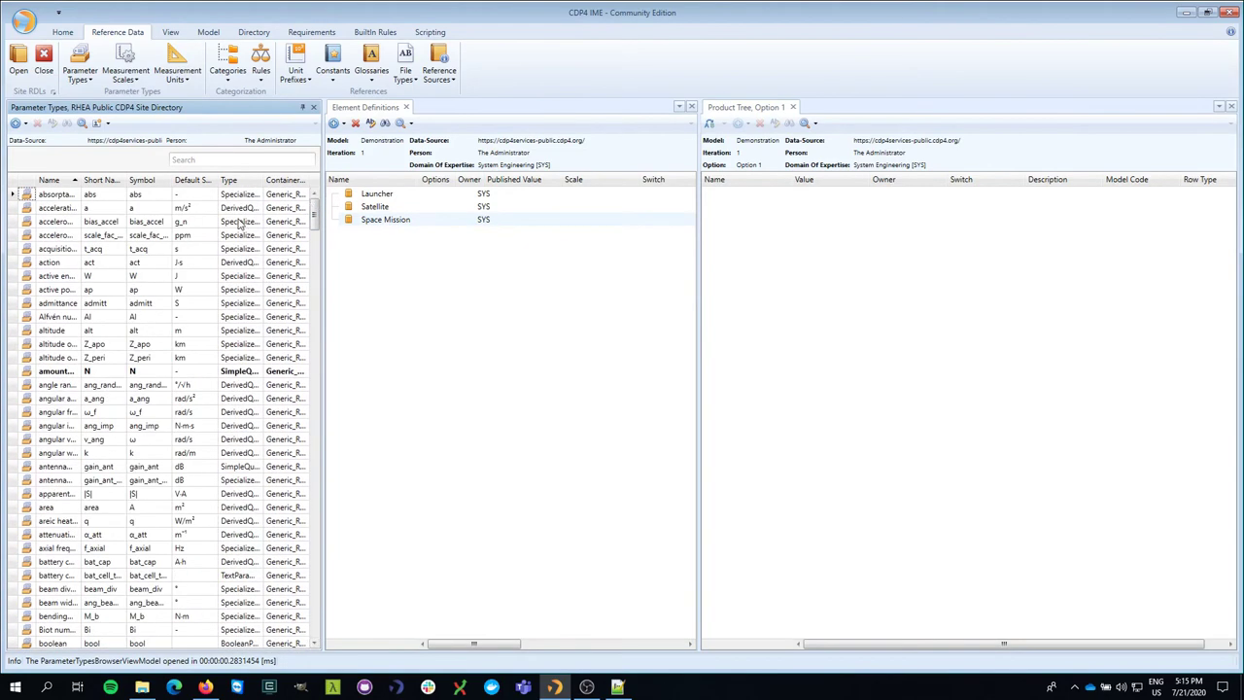
{"action": "right_click", "coordinate": [378, 221]}
{"action": "key", "text": "Escape"}
{"action": "left_click", "coordinate": [200, 162]}
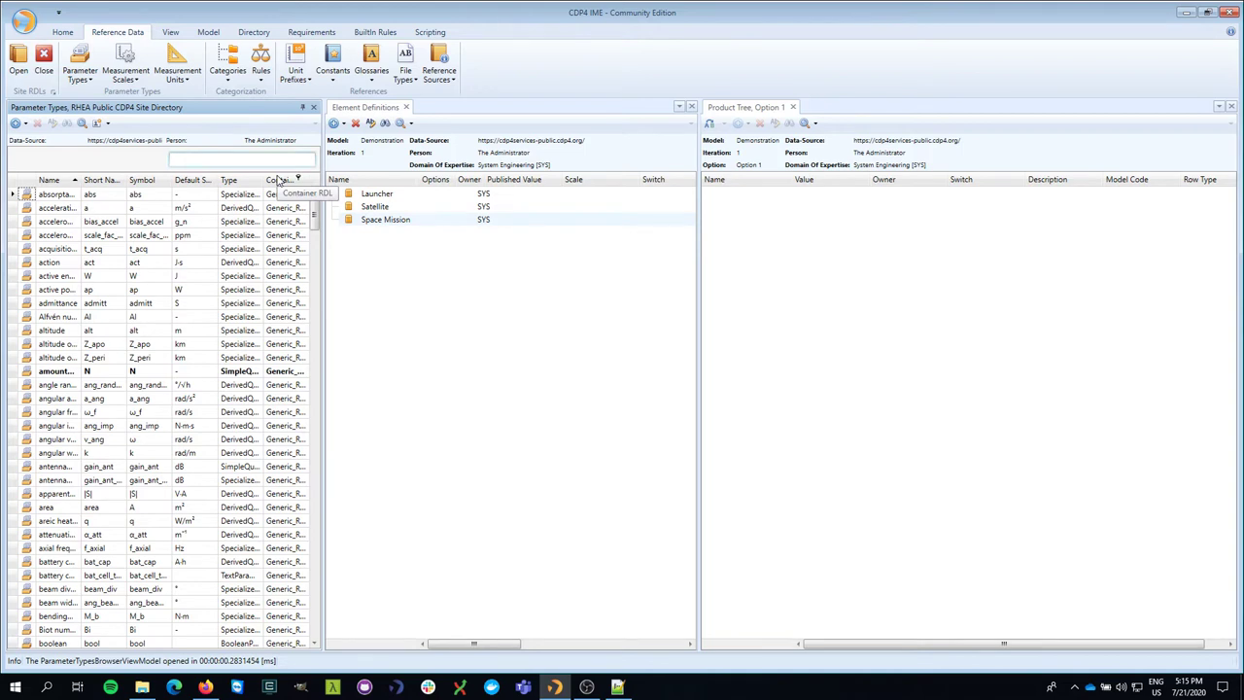
Filter parameter types by 'mass' and drag mass onto the Satellite element.
{"action": "type", "text": "mass"}
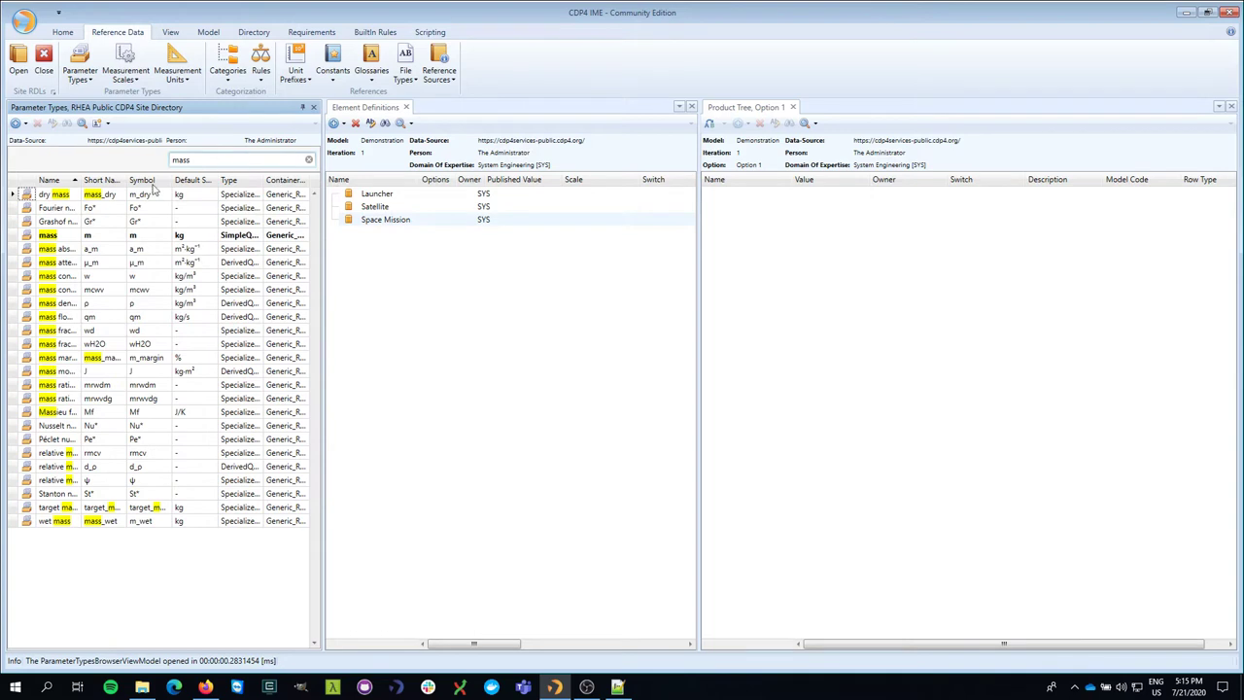
{"action": "left_click", "coordinate": [66, 236]}
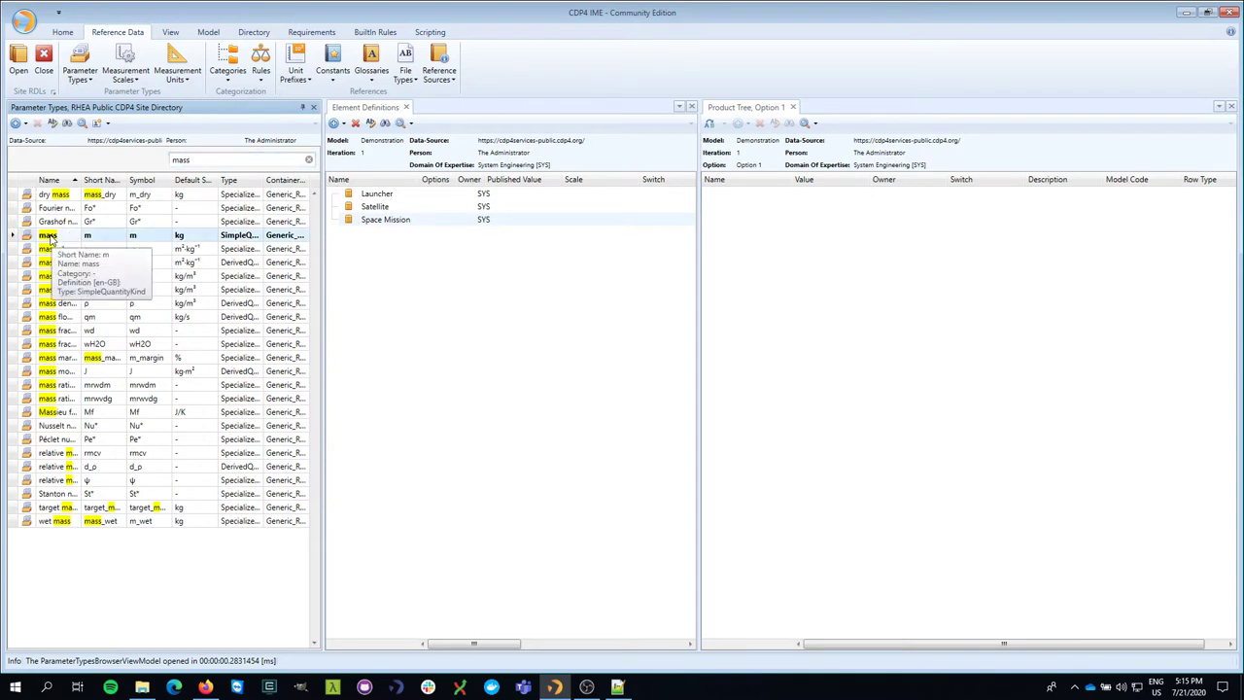
{"action": "left_click_drag", "start_coordinate": [48, 241], "coordinate": [373, 211]}
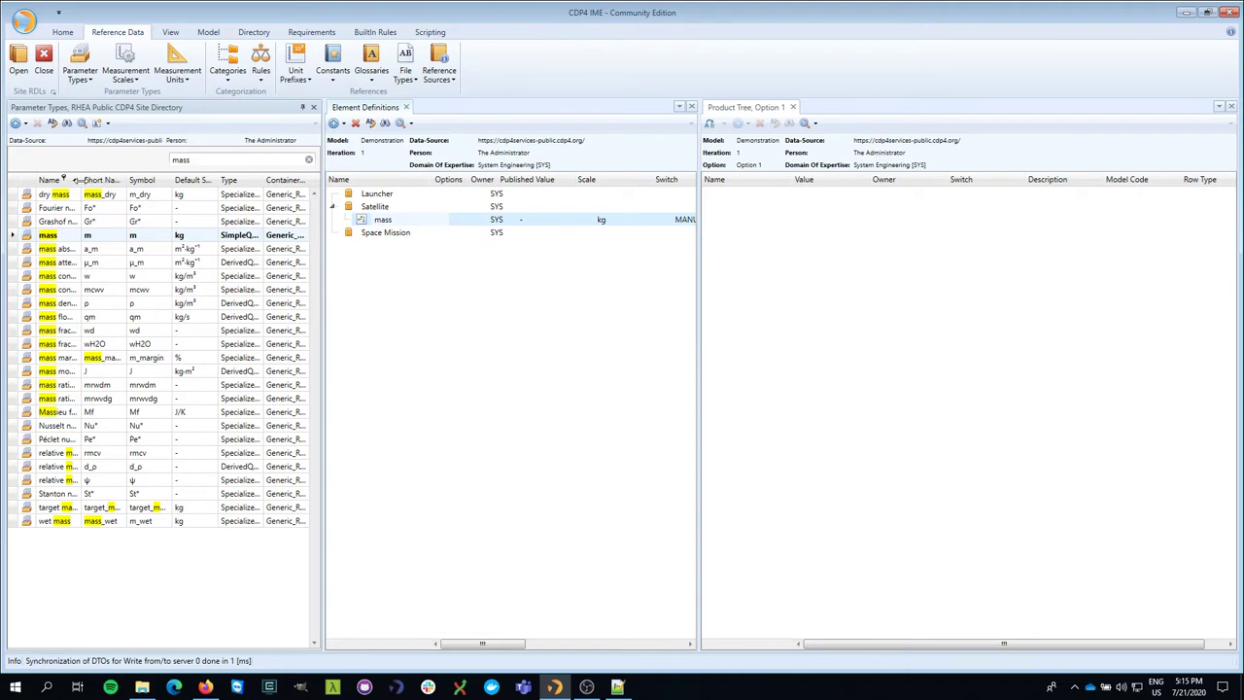
Widen the parameter types Name column and bring up the context menu on wet mass.
{"action": "left_click", "coordinate": [127, 182]}
{"action": "left_click_drag", "start_coordinate": [127, 181], "coordinate": [130, 182]}
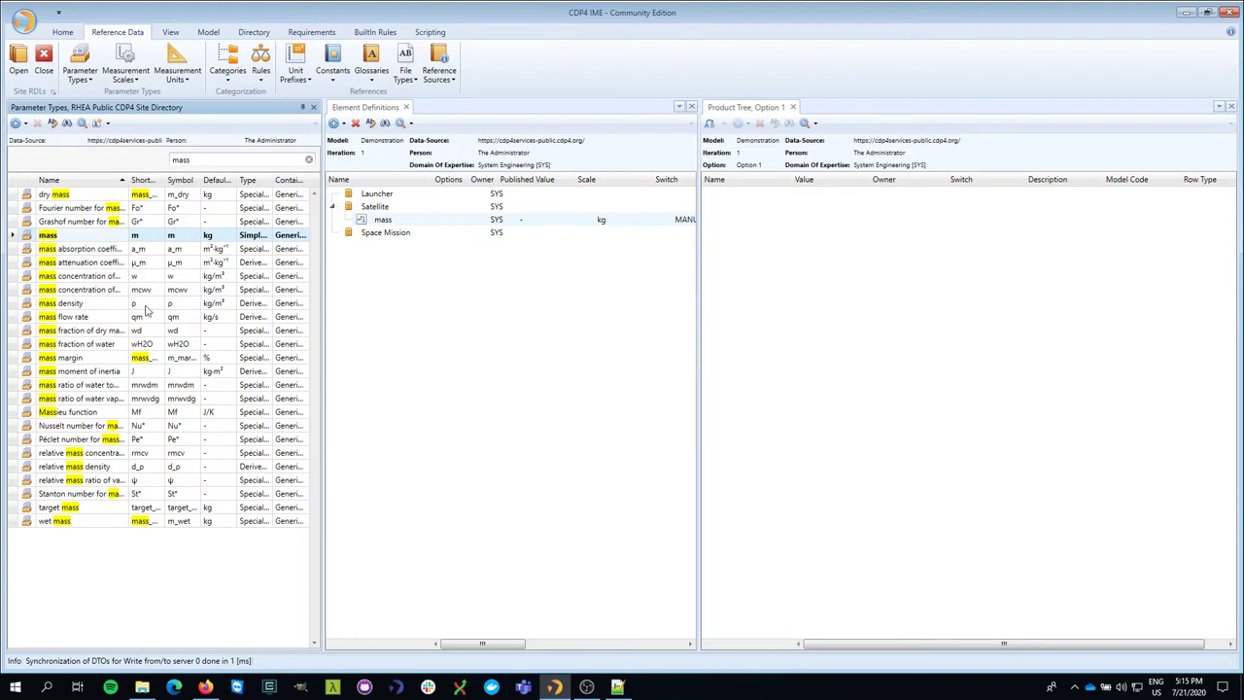
{"action": "mouse_move", "coordinate": [167, 318]}
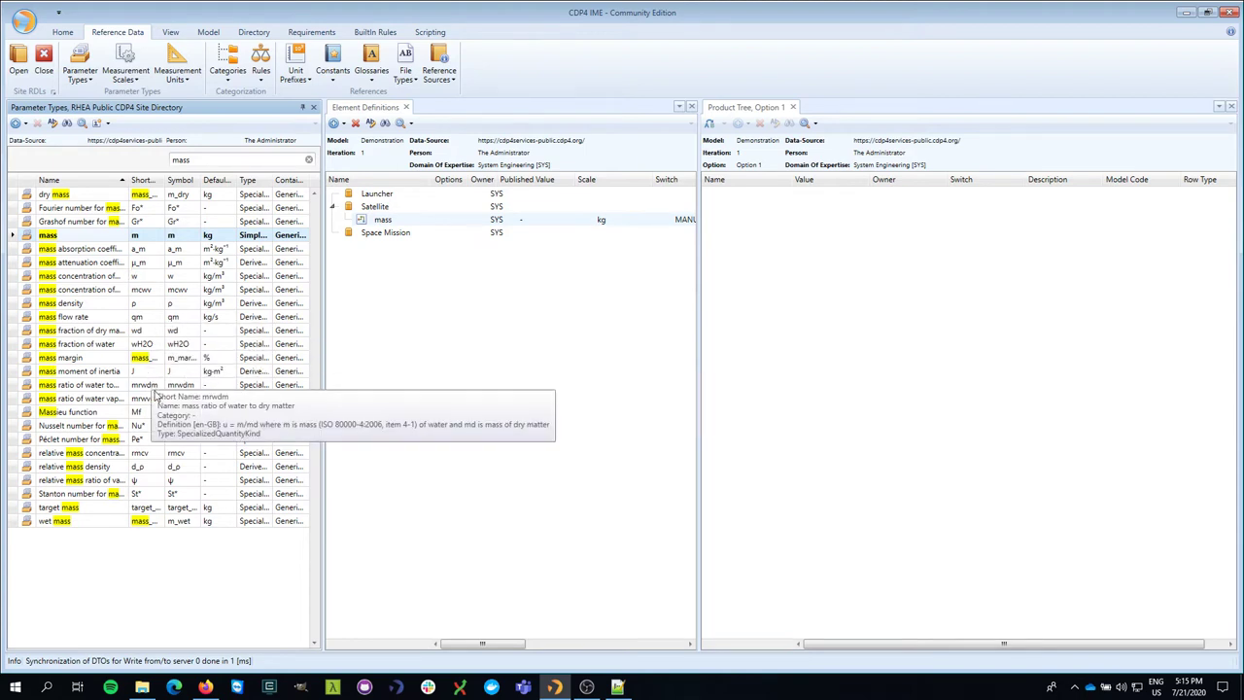
{"action": "mouse_move", "coordinate": [168, 372]}
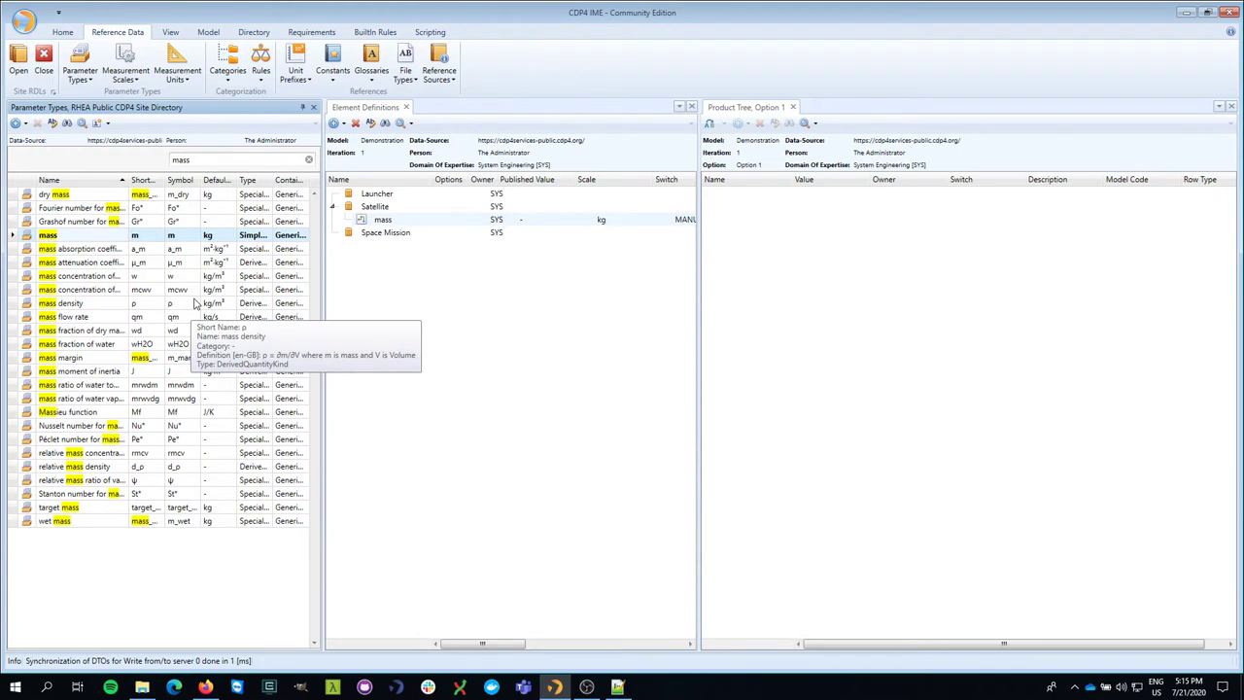
{"action": "left_click", "coordinate": [55, 524]}
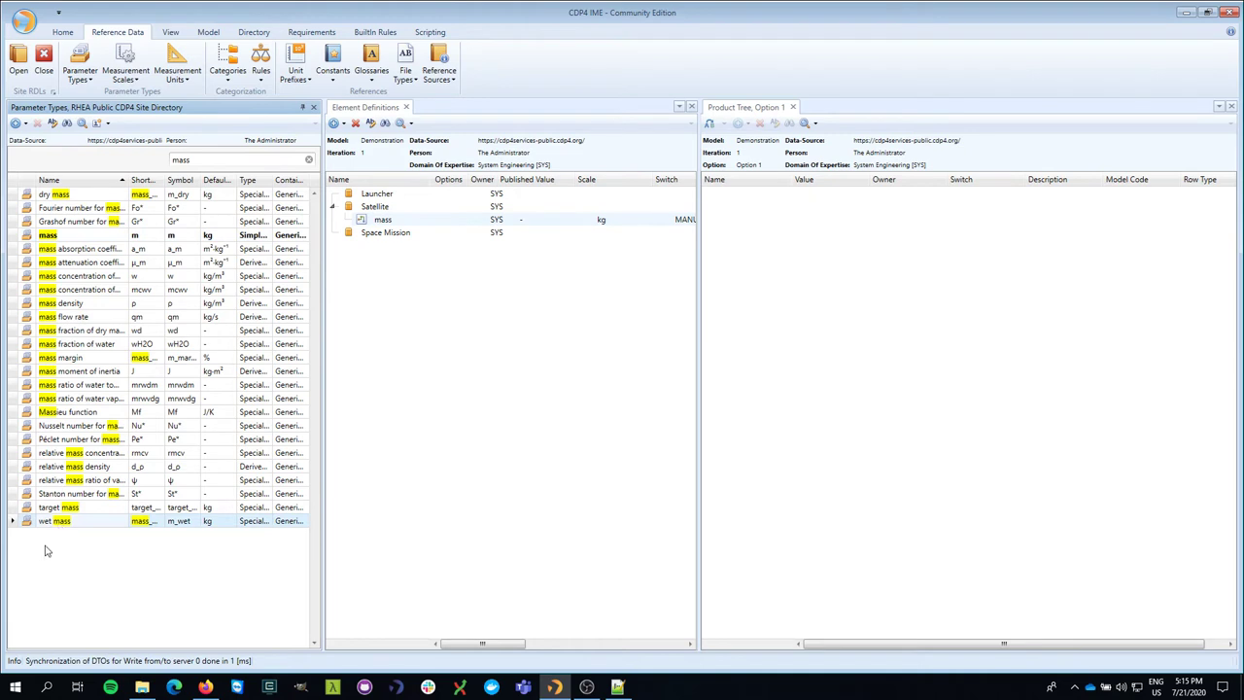
{"action": "right_click", "coordinate": [44, 550]}
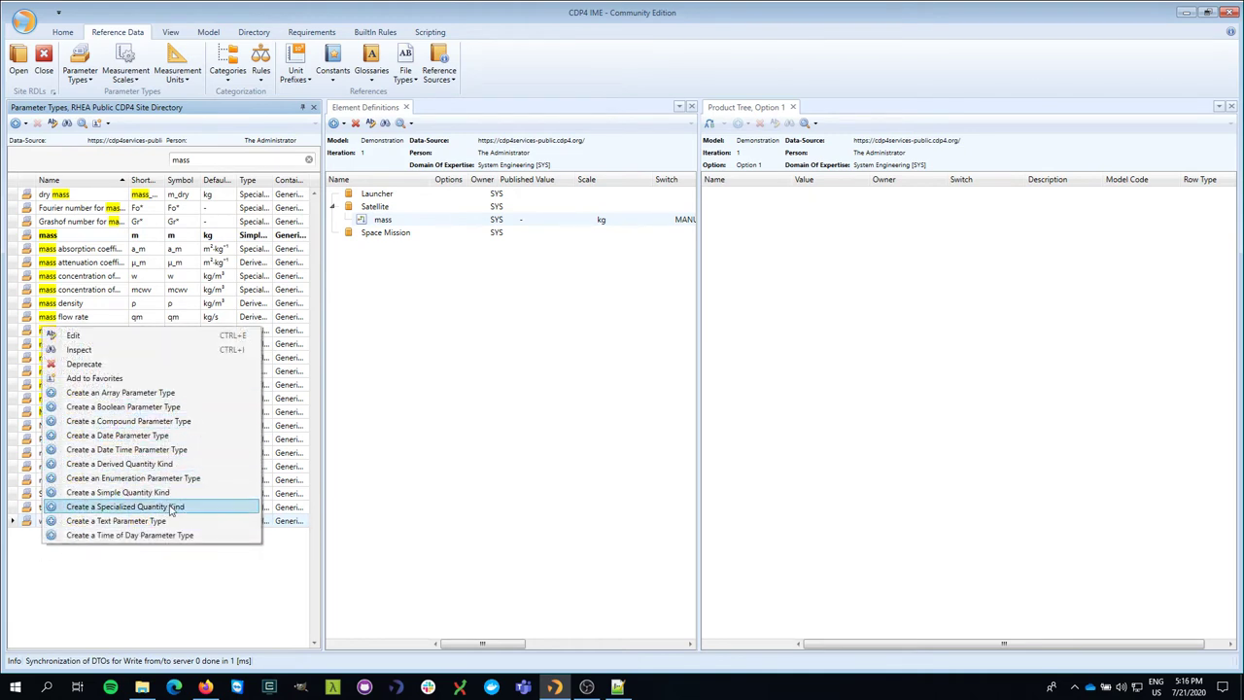
Start a specialized quantity kind named Launch Mass, short name mass_launch, symbol m.
{"action": "left_click", "coordinate": [172, 507]}
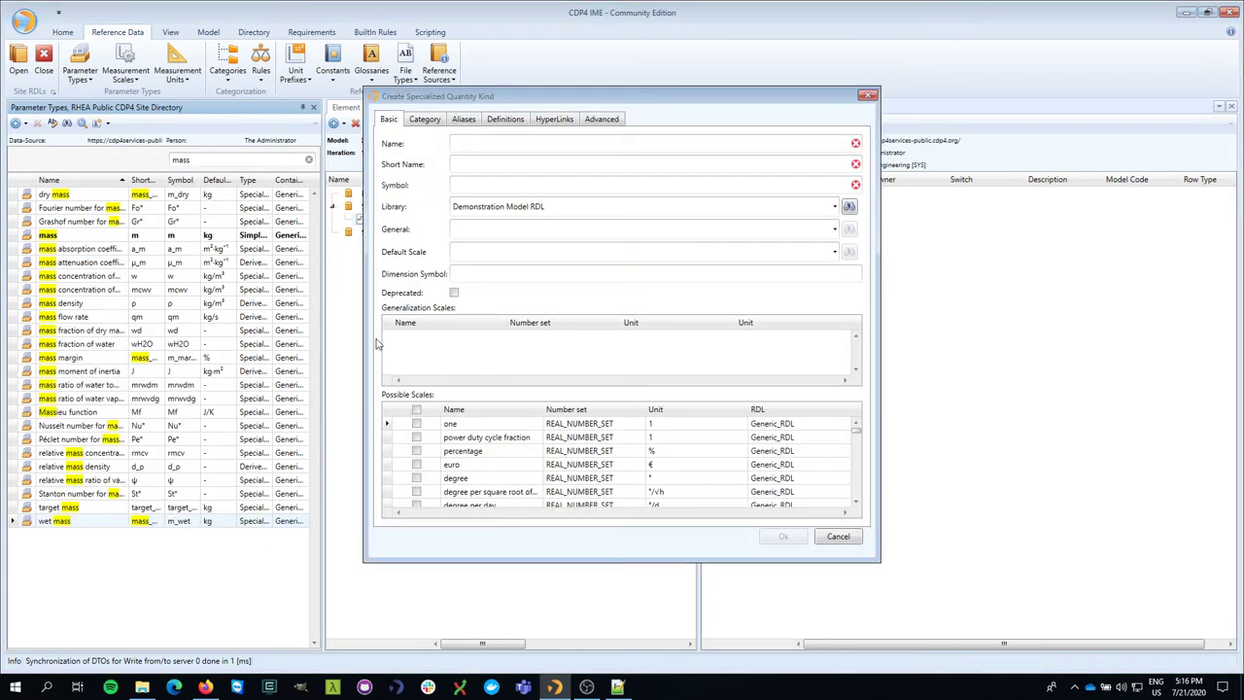
{"action": "left_click_drag", "start_coordinate": [610, 101], "coordinate": [600, 107]}
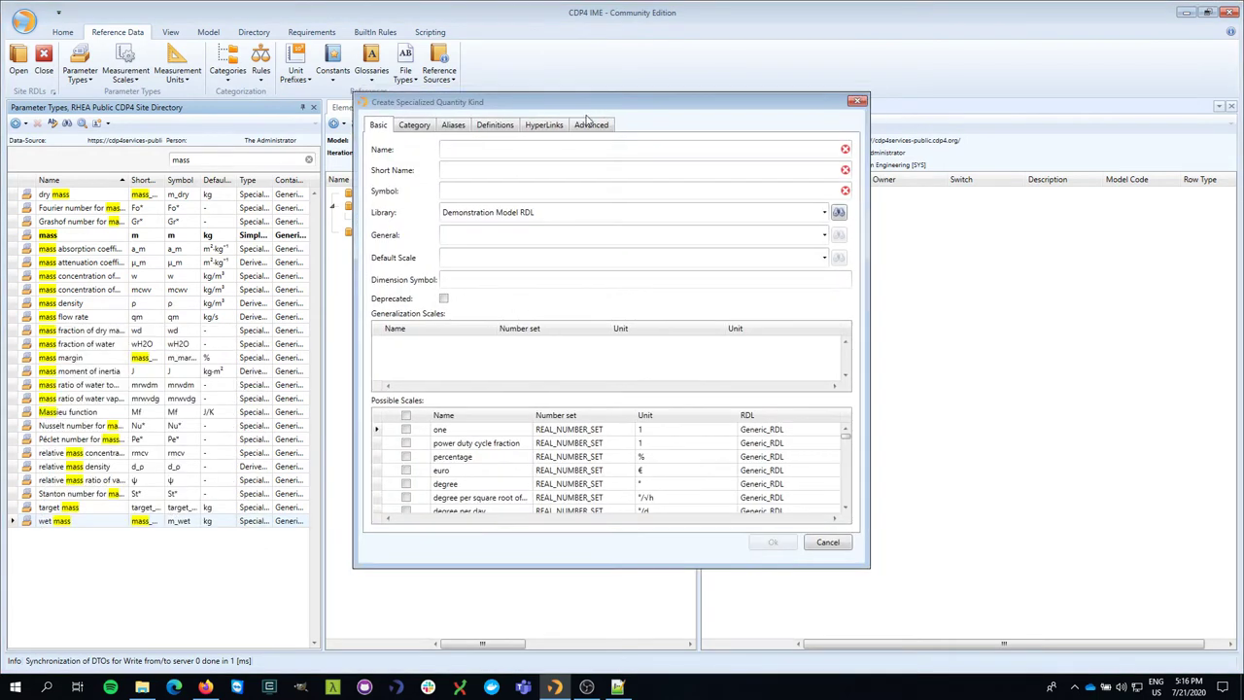
{"action": "left_click", "coordinate": [540, 148]}
{"action": "type", "text": "Launch MAss"}
{"action": "left_click", "coordinate": [539, 149]}
{"action": "left_click", "coordinate": [540, 149]}
{"action": "key", "text": "BackSpace"}
{"action": "key", "text": "BackSpace"}
{"action": "key", "text": "BackSpace"}
{"action": "type", "text": "mass_launch"}
{"action": "key", "text": "Tab"}
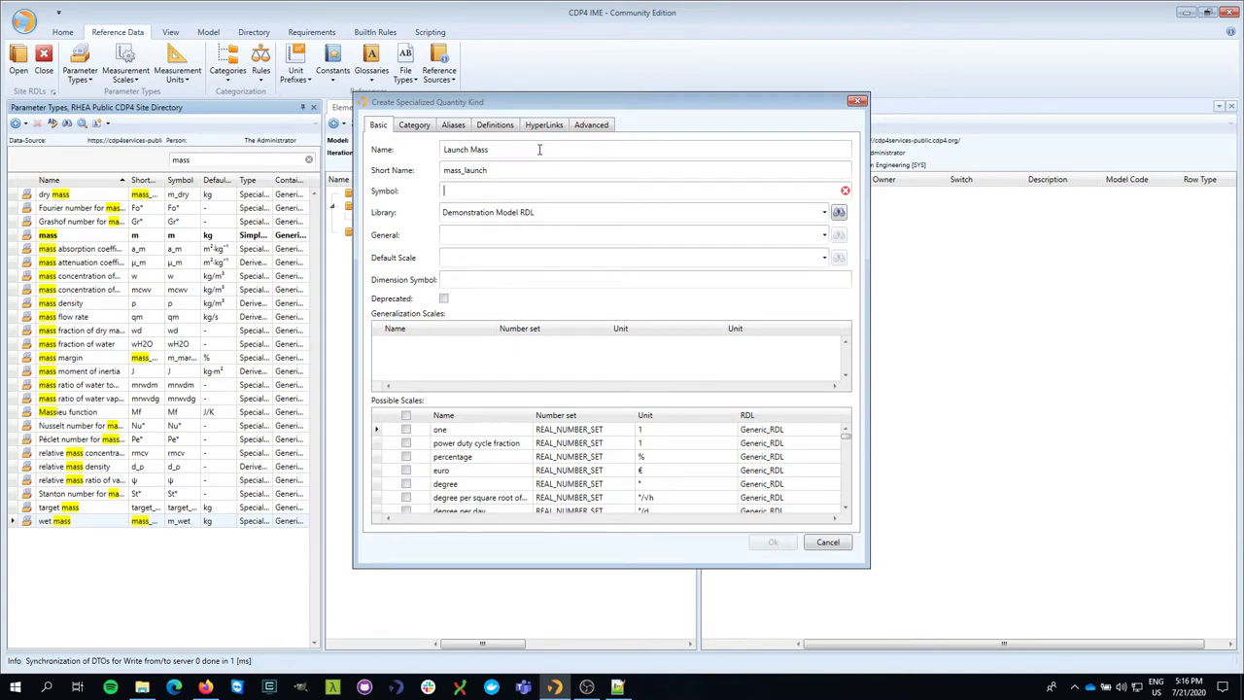
{"action": "type", "text": "m_l"}
Keep the Demonstration Model RDL library and choose mass as the general quantity kind.
{"action": "left_click", "coordinate": [552, 213]}
{"action": "left_click", "coordinate": [552, 213]}
{"action": "left_click", "coordinate": [519, 235]}
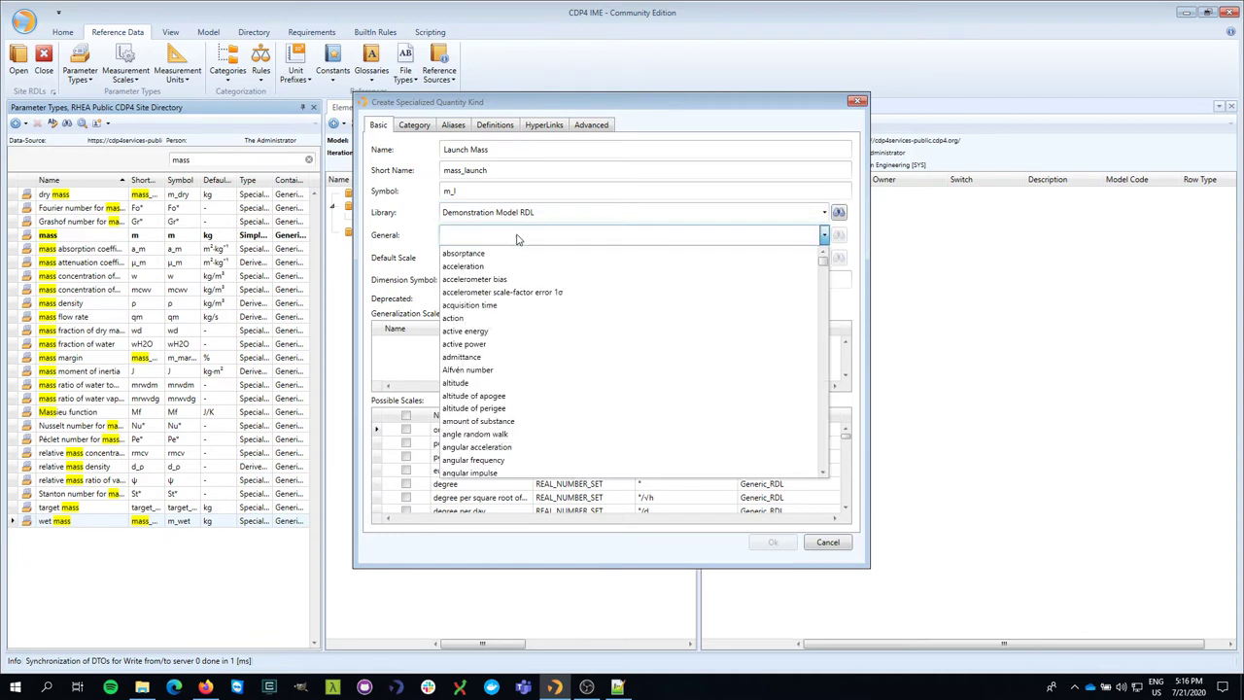
{"action": "scroll", "coordinate": [591, 356], "scroll_direction": "down", "scroll_amount": 6}
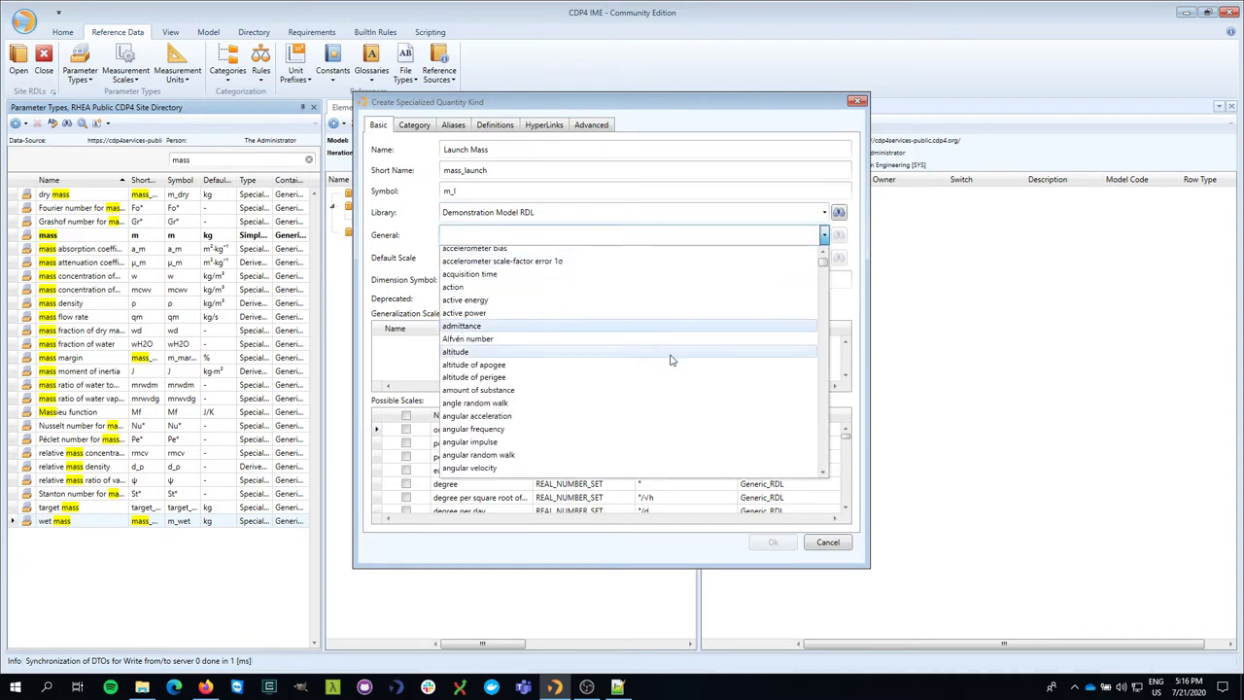
{"action": "scroll", "coordinate": [670, 360], "scroll_direction": "down", "scroll_amount": 15}
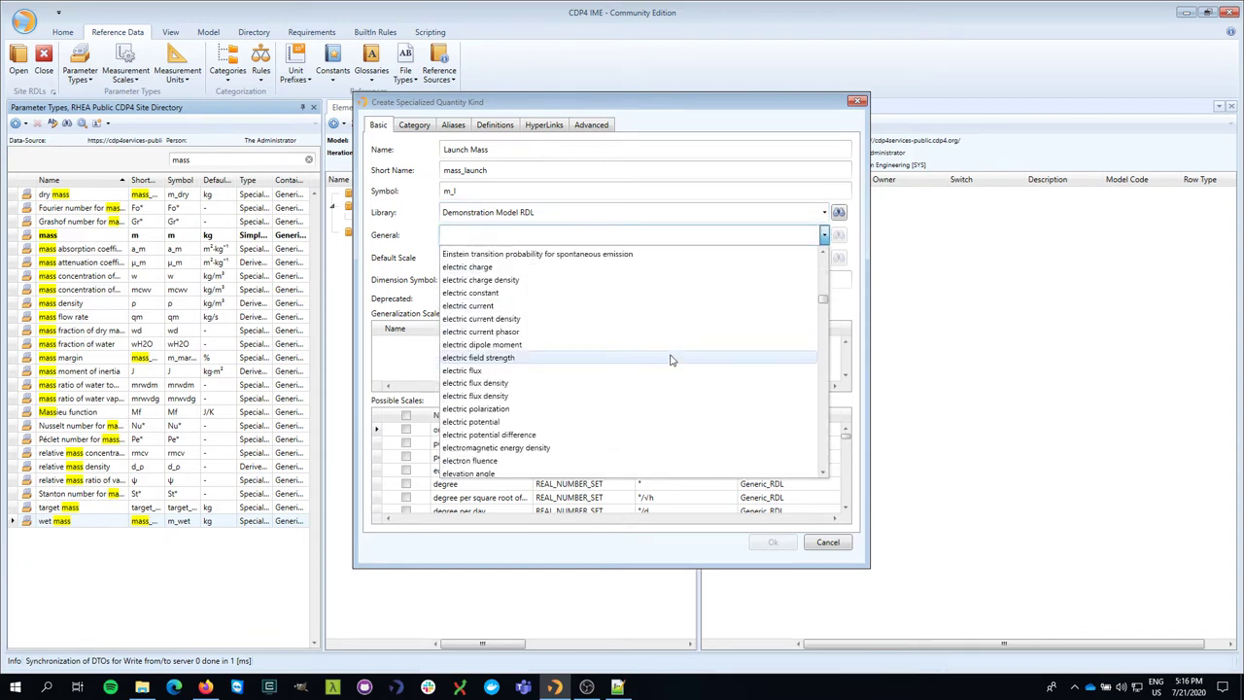
{"action": "scroll", "coordinate": [670, 359], "scroll_direction": "down", "scroll_amount": 12}
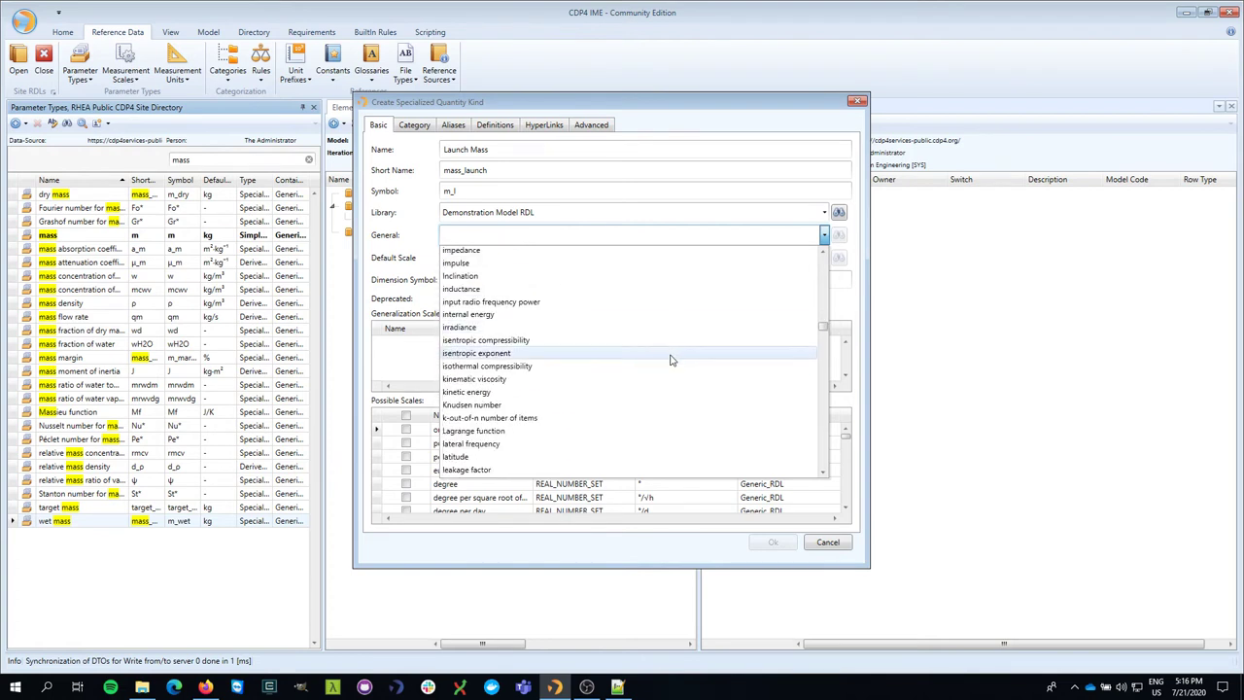
{"action": "scroll", "coordinate": [670, 360], "scroll_direction": "down", "scroll_amount": 7}
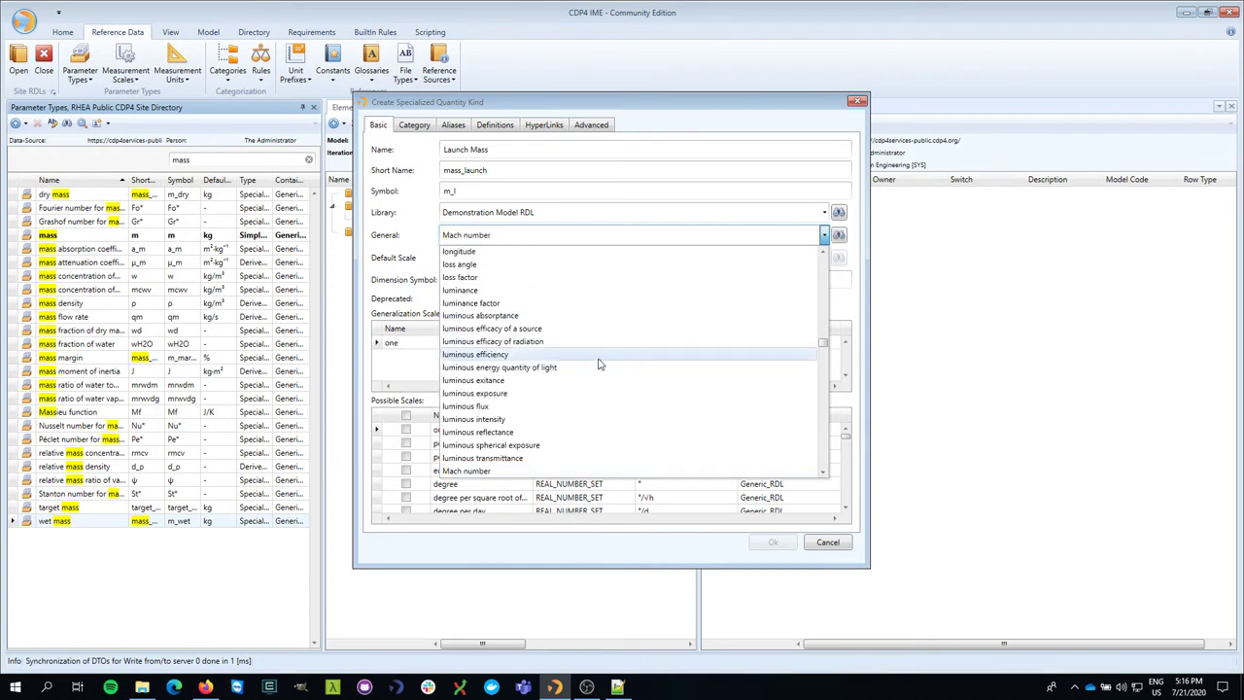
{"action": "left_click", "coordinate": [519, 239]}
{"action": "left_click", "coordinate": [518, 238]}
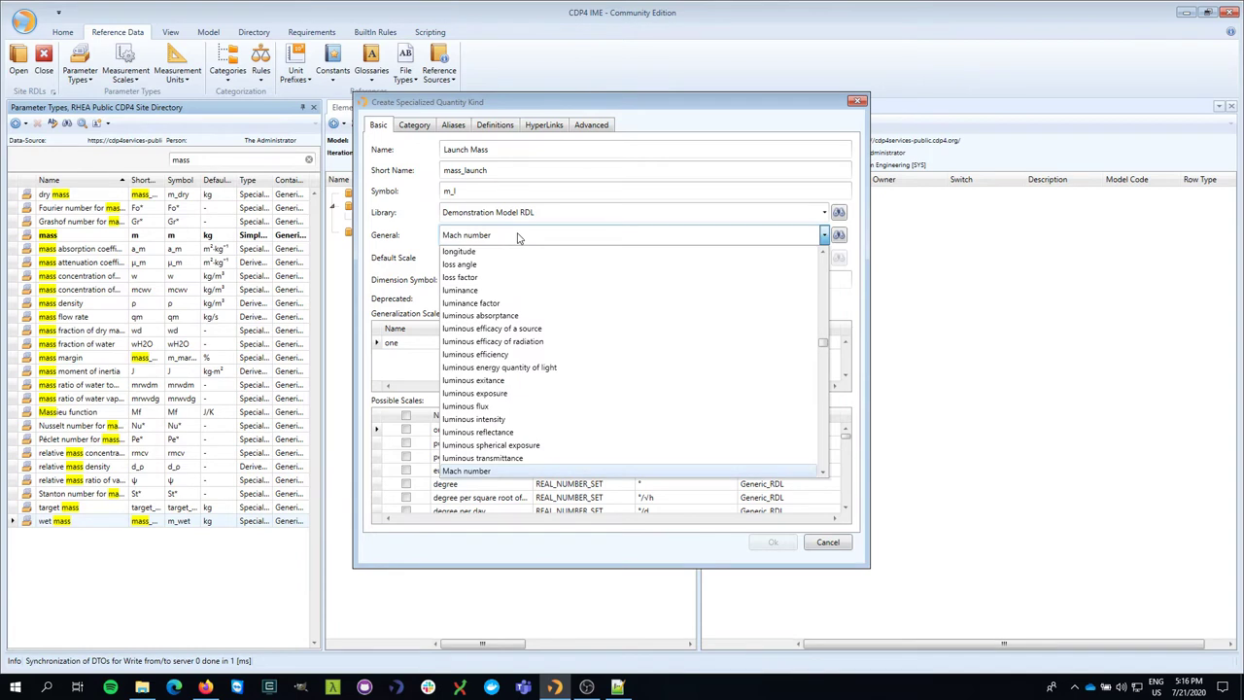
{"action": "scroll", "coordinate": [518, 239], "scroll_direction": "down", "scroll_amount": 15}
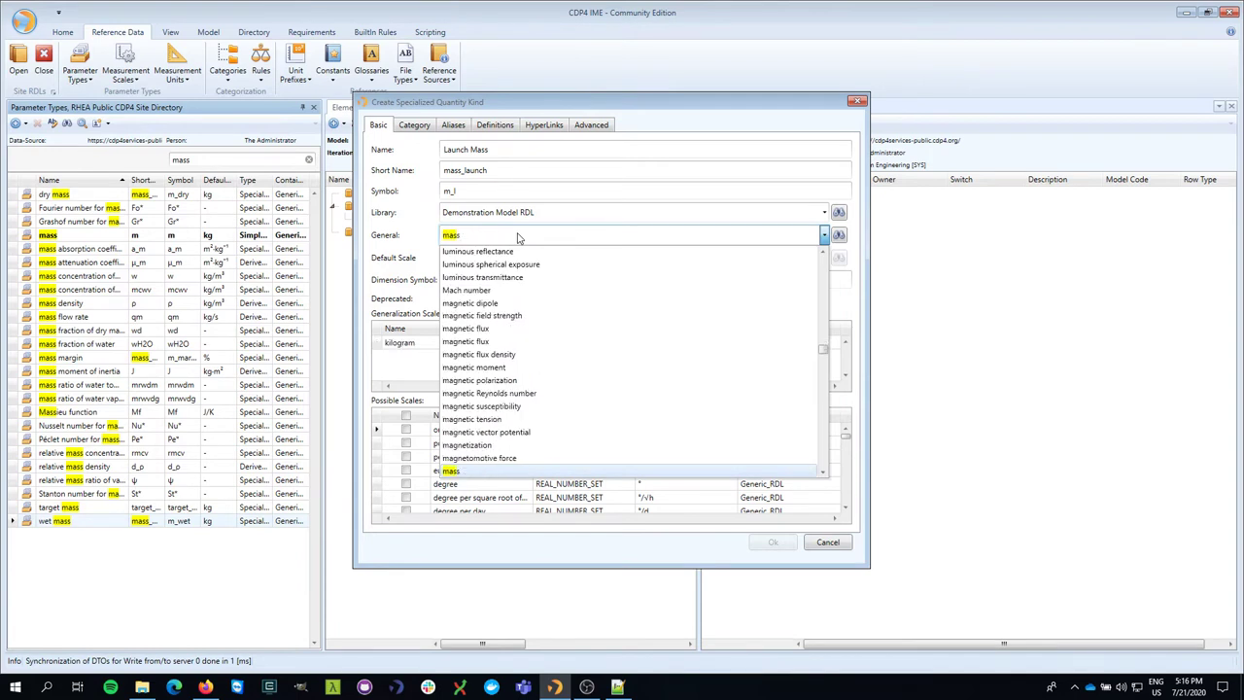
{"action": "left_click", "coordinate": [464, 473]}
Set default scale kg and dimension symbol m_l, then create the Launch Mass kind.
{"action": "left_click", "coordinate": [514, 256]}
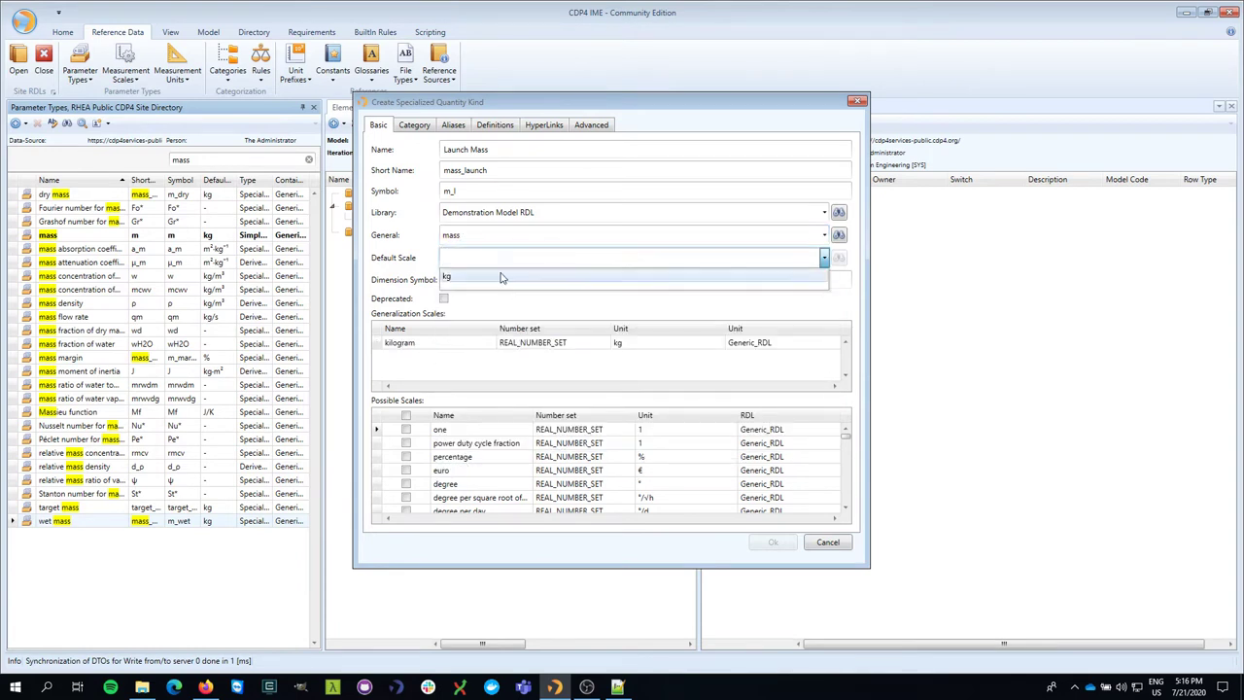
{"action": "left_click", "coordinate": [501, 277]}
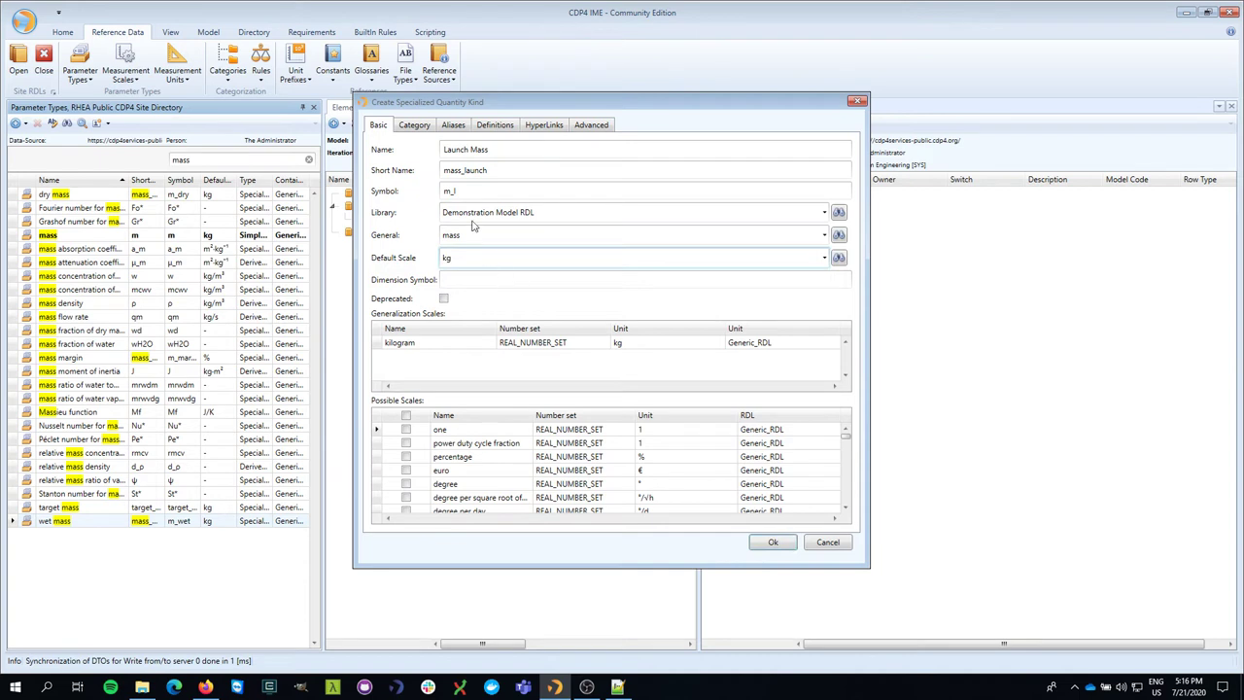
{"action": "left_click", "coordinate": [499, 282]}
{"action": "type", "text": "m_l"}
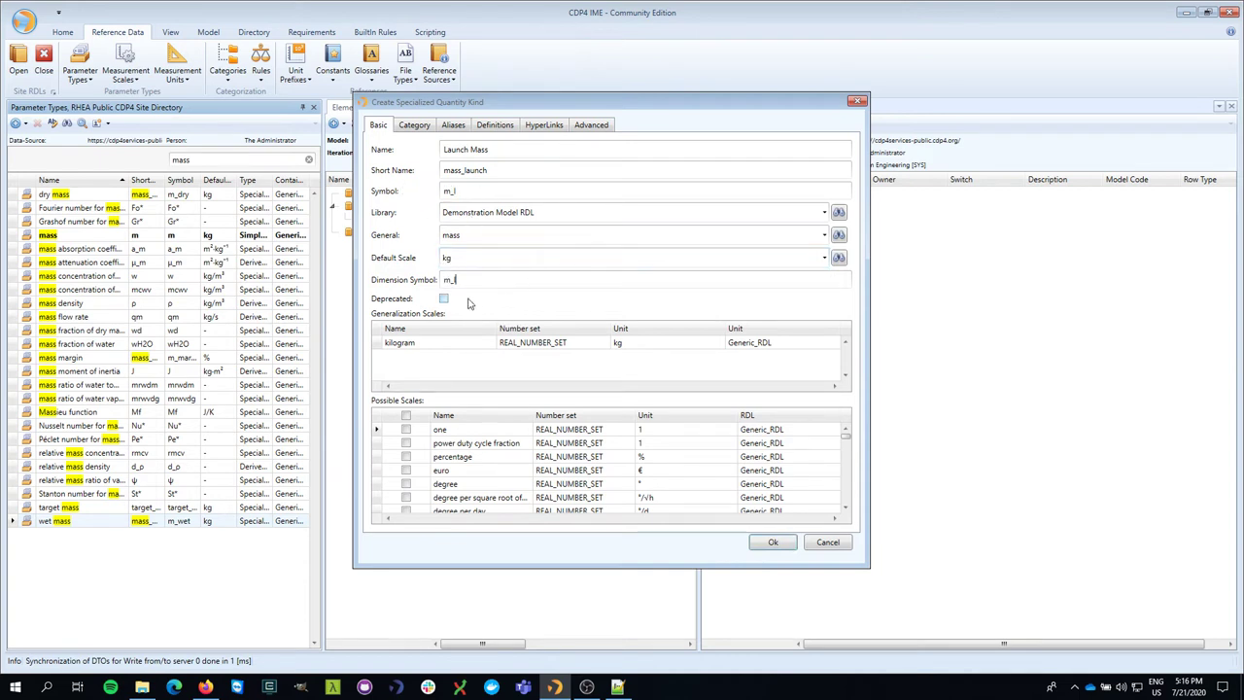
{"action": "left_click", "coordinate": [773, 542]}
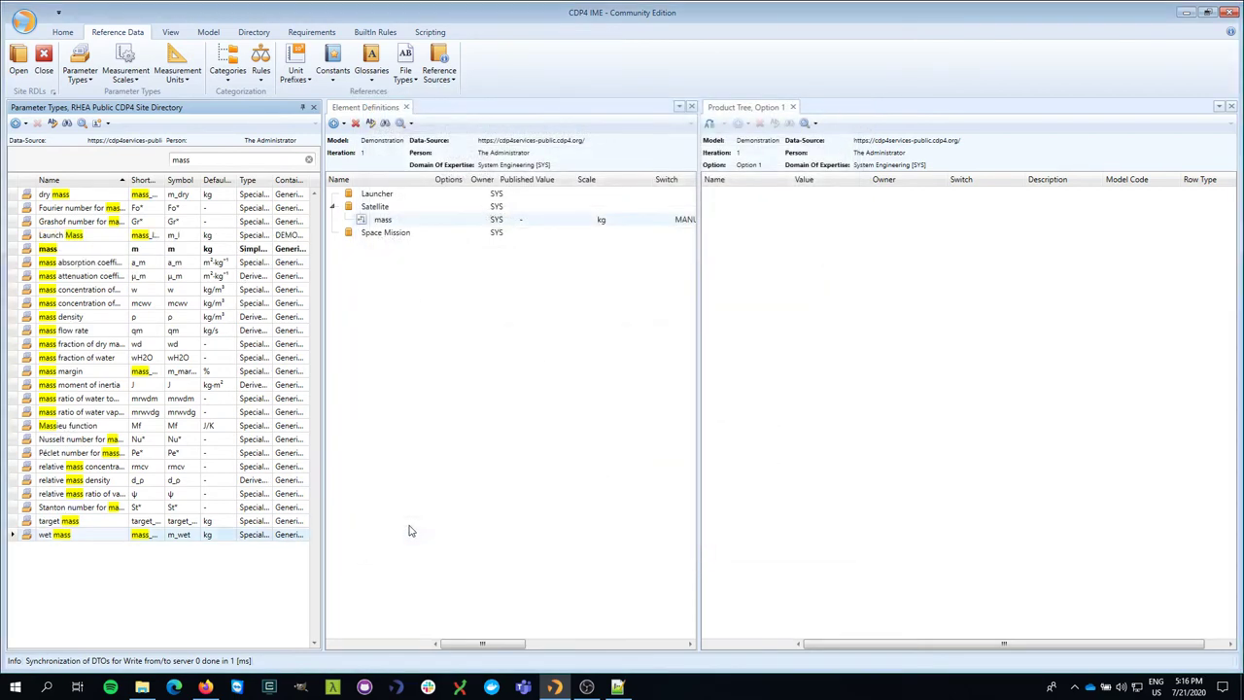
Add the Launch Mass parameter type to Launcher, then confirm it appears with scale kg owned by SYS.
{"action": "left_click", "coordinate": [101, 239]}
{"action": "left_click_drag", "start_coordinate": [66, 236], "coordinate": [391, 250]}
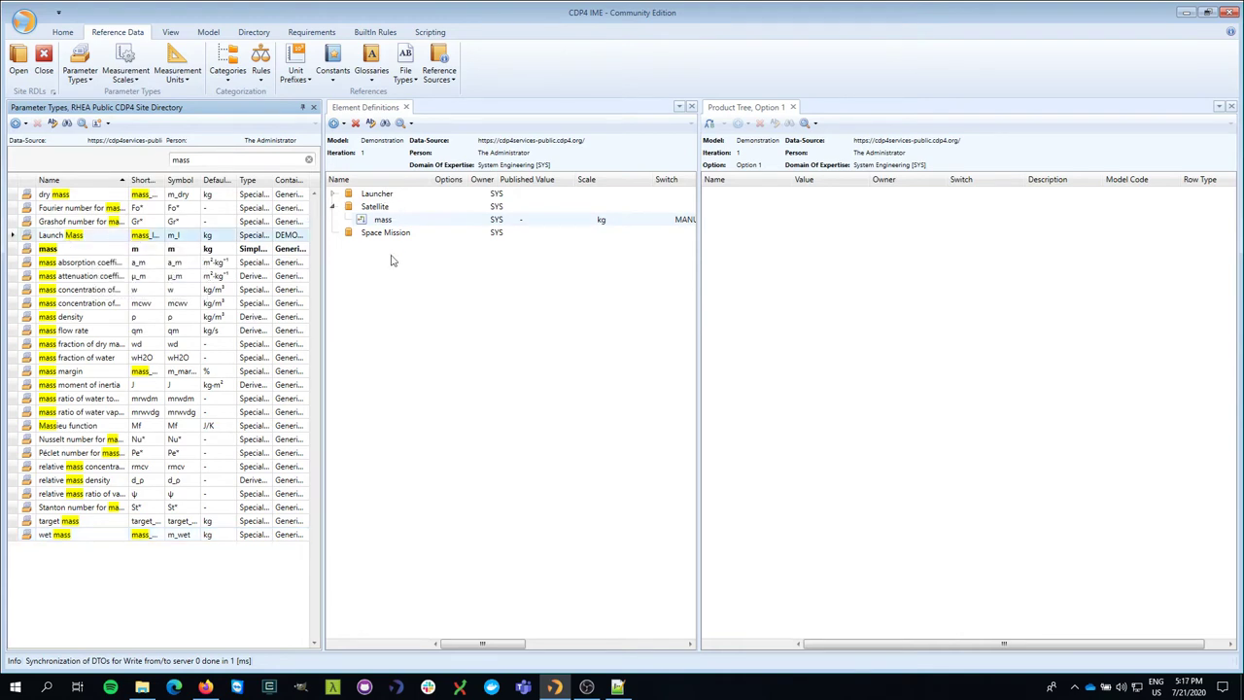
{"action": "left_click", "coordinate": [333, 195]}
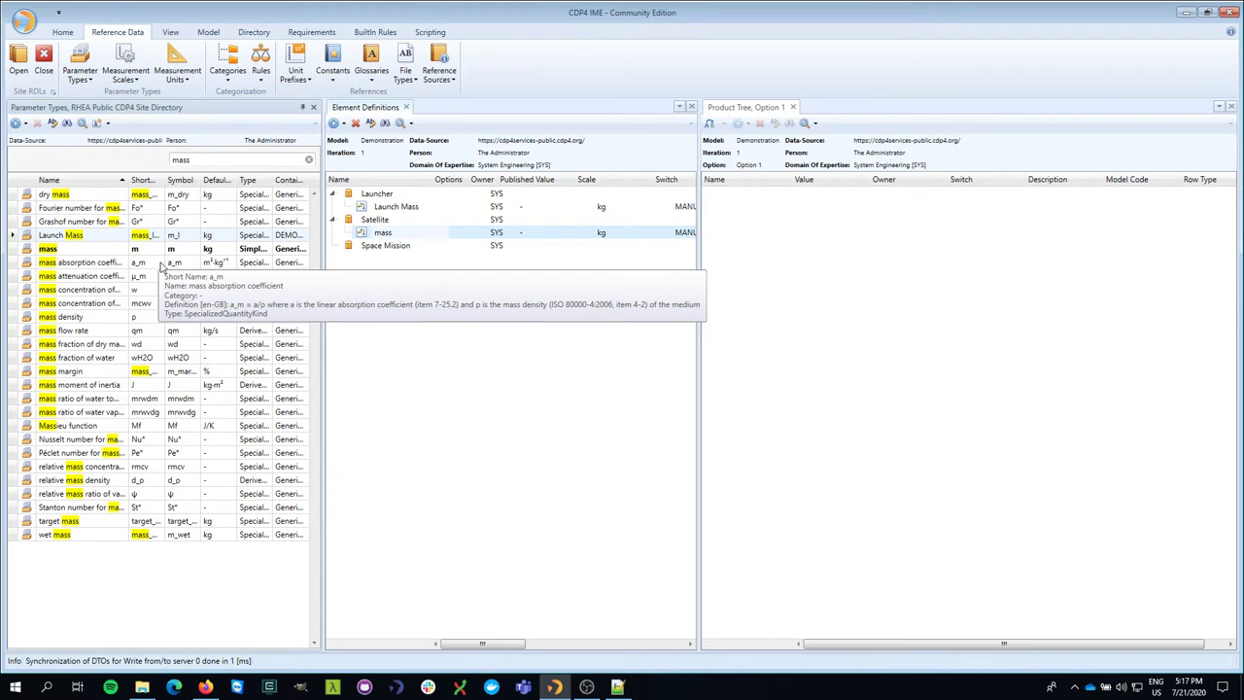
{"action": "left_click", "coordinate": [395, 210]}
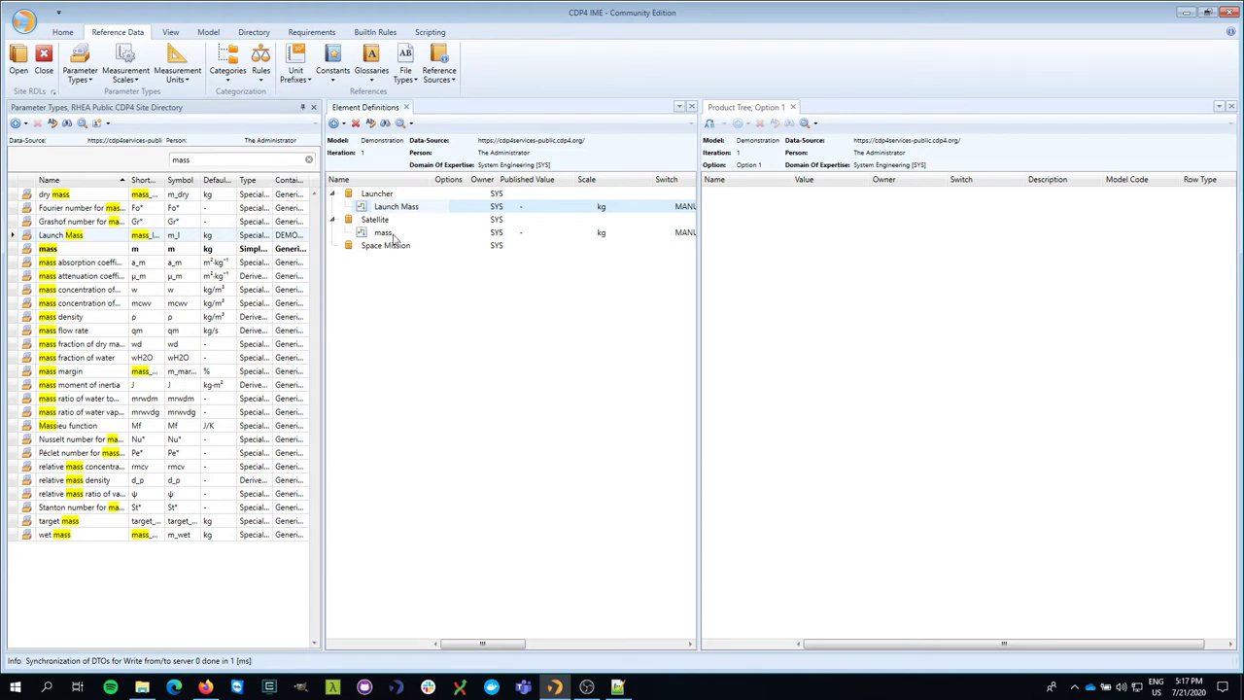
Select Space Mission and filter the Parameter Types list by 'da'.
{"action": "right_click", "coordinate": [389, 208]}
{"action": "key", "text": "Escape"}
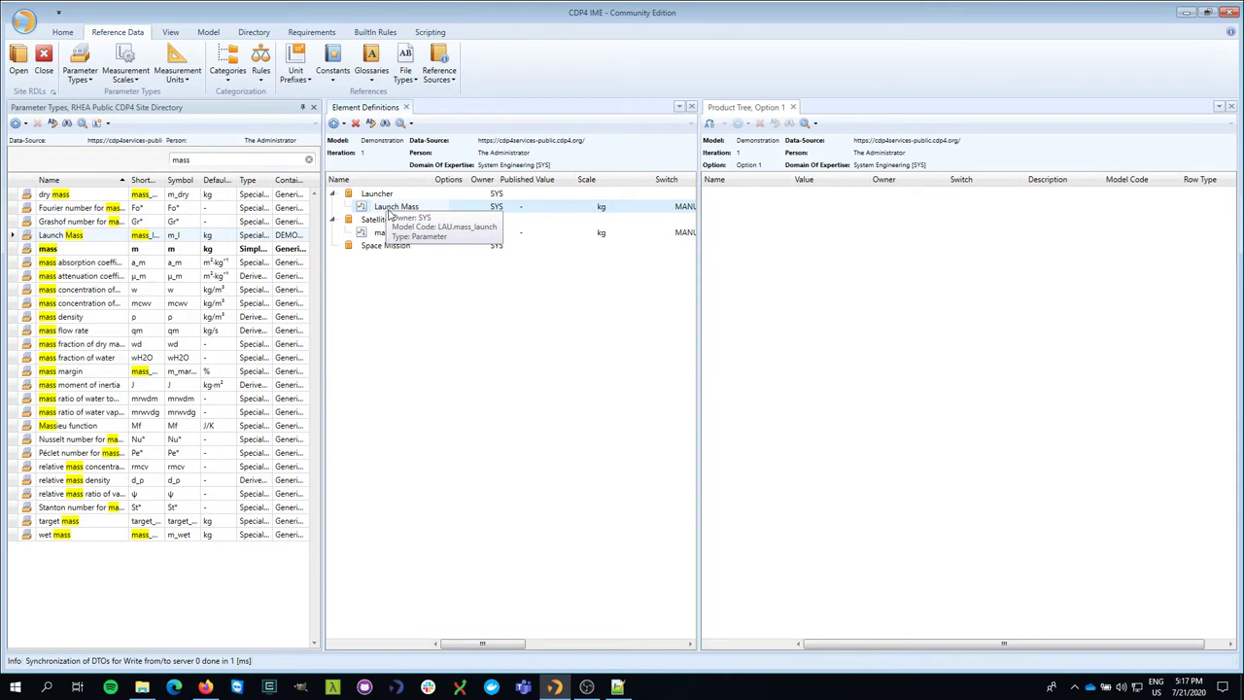
{"action": "left_click", "coordinate": [385, 233]}
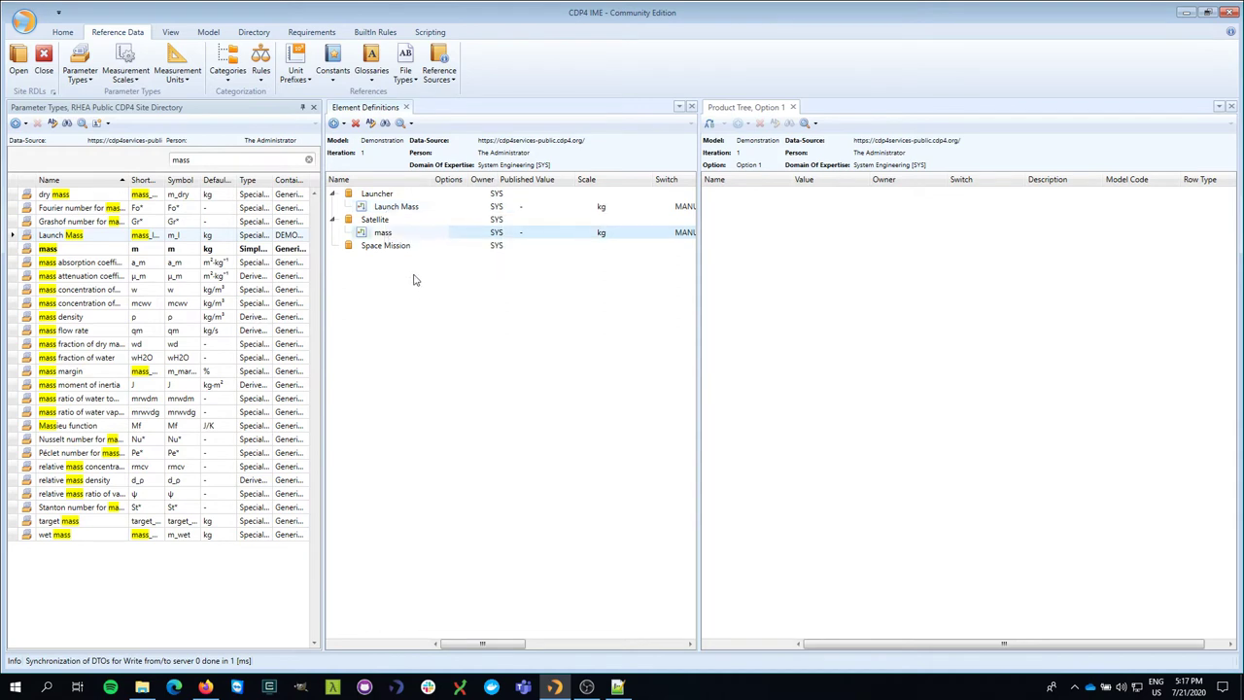
{"action": "right_click", "coordinate": [389, 246]}
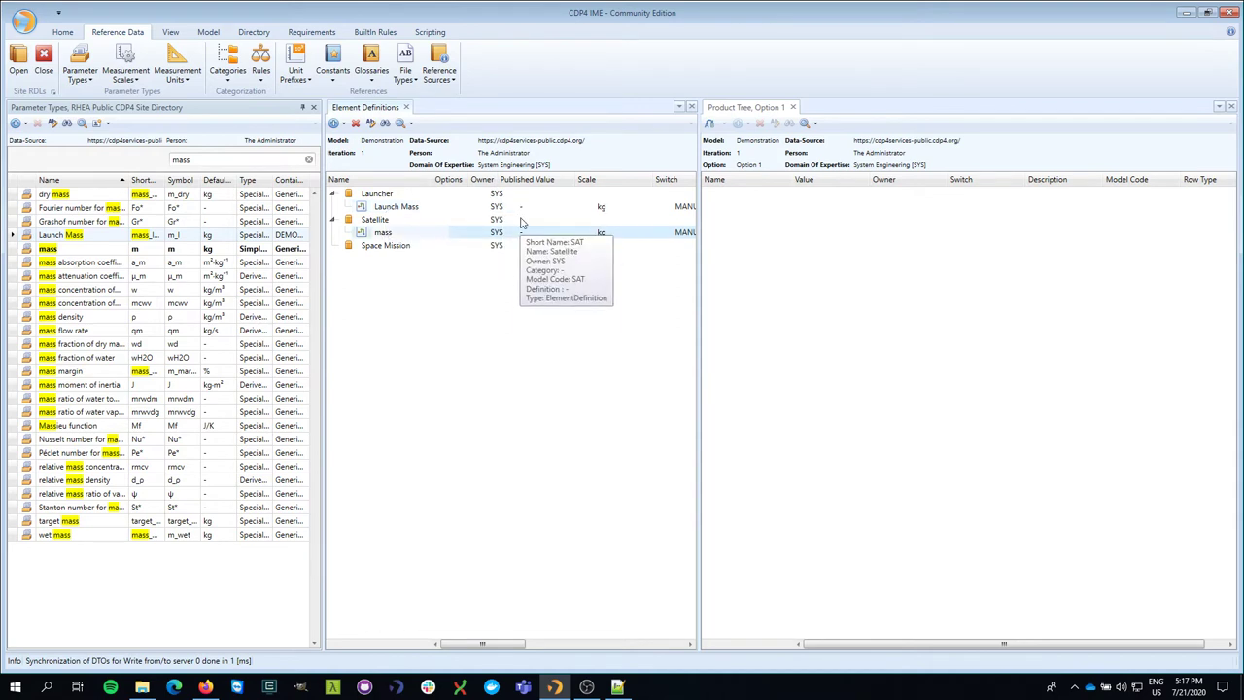
{"action": "left_click", "coordinate": [389, 245]}
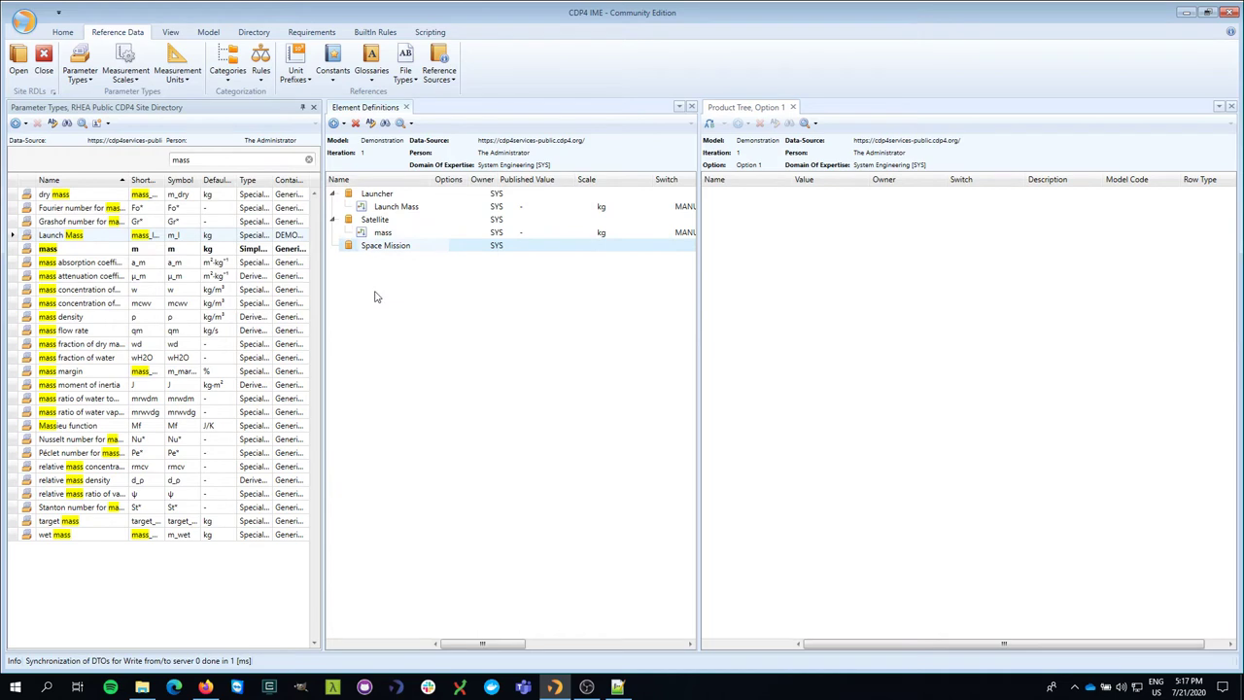
{"action": "left_click", "coordinate": [234, 160]}
{"action": "key", "text": "ctrl+a"}
{"action": "type", "text": "da"}
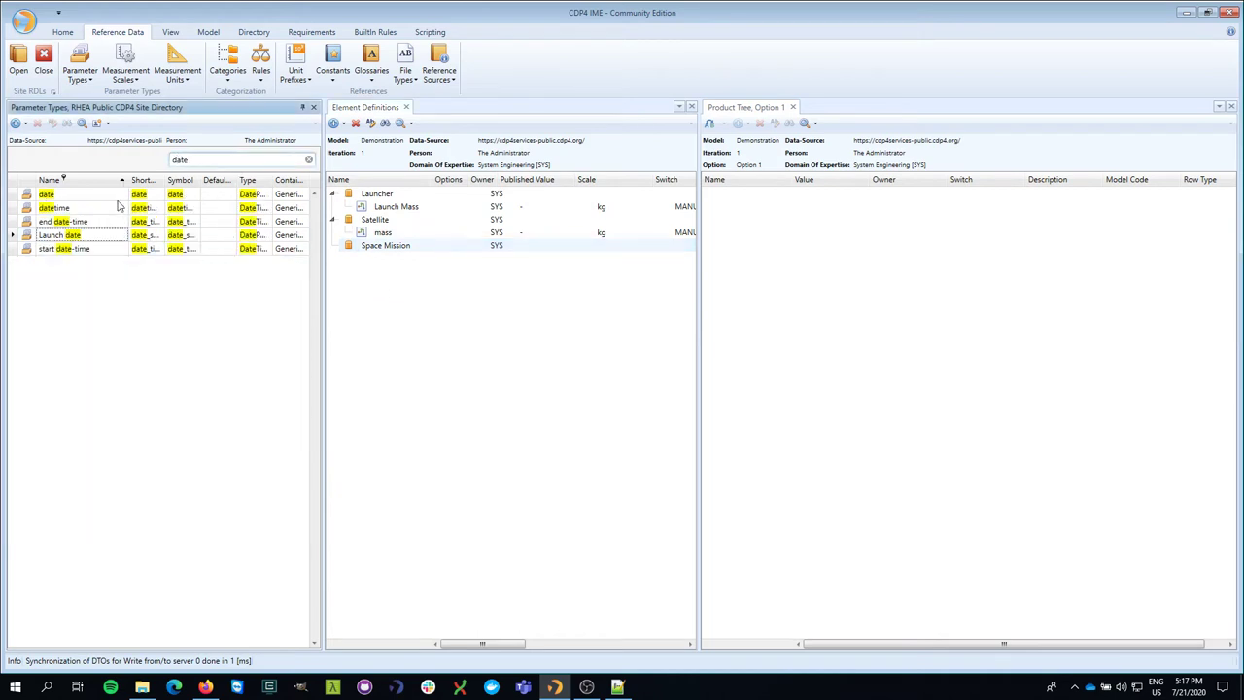
Add Launch date and end date-time parameters to Space Mission and expand it.
{"action": "left_click", "coordinate": [60, 236]}
{"action": "left_click_drag", "start_coordinate": [61, 238], "coordinate": [361, 249]}
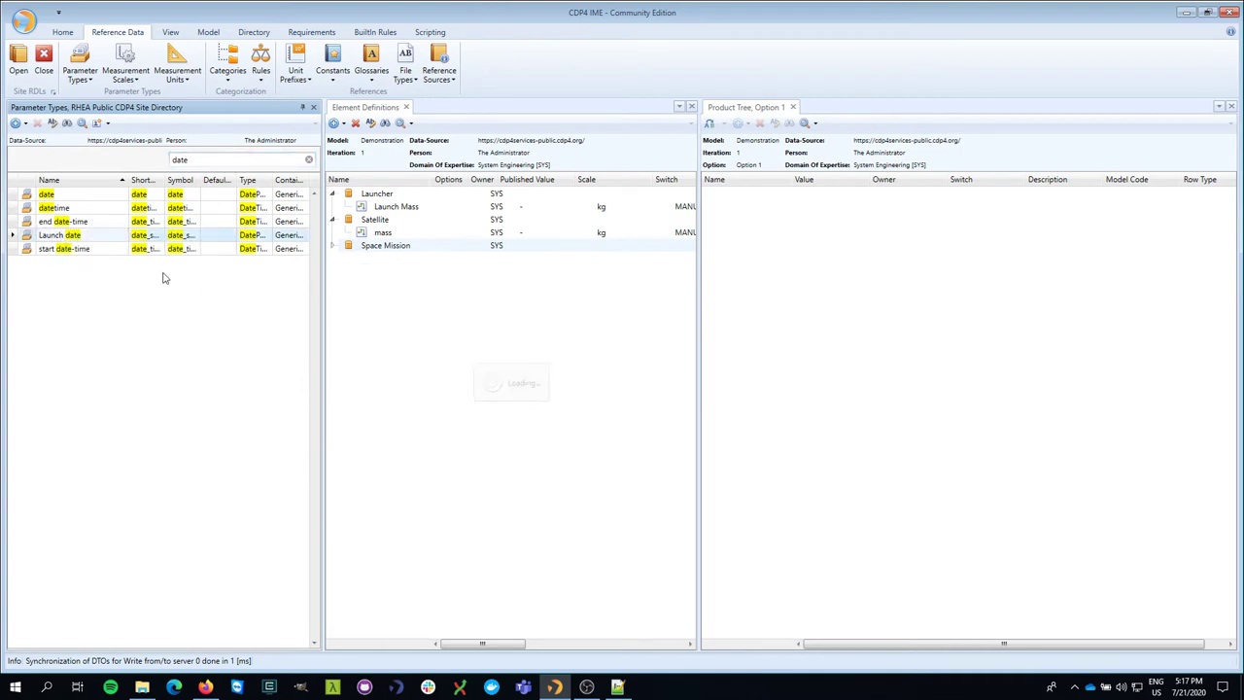
{"action": "left_click_drag", "start_coordinate": [64, 222], "coordinate": [342, 256]}
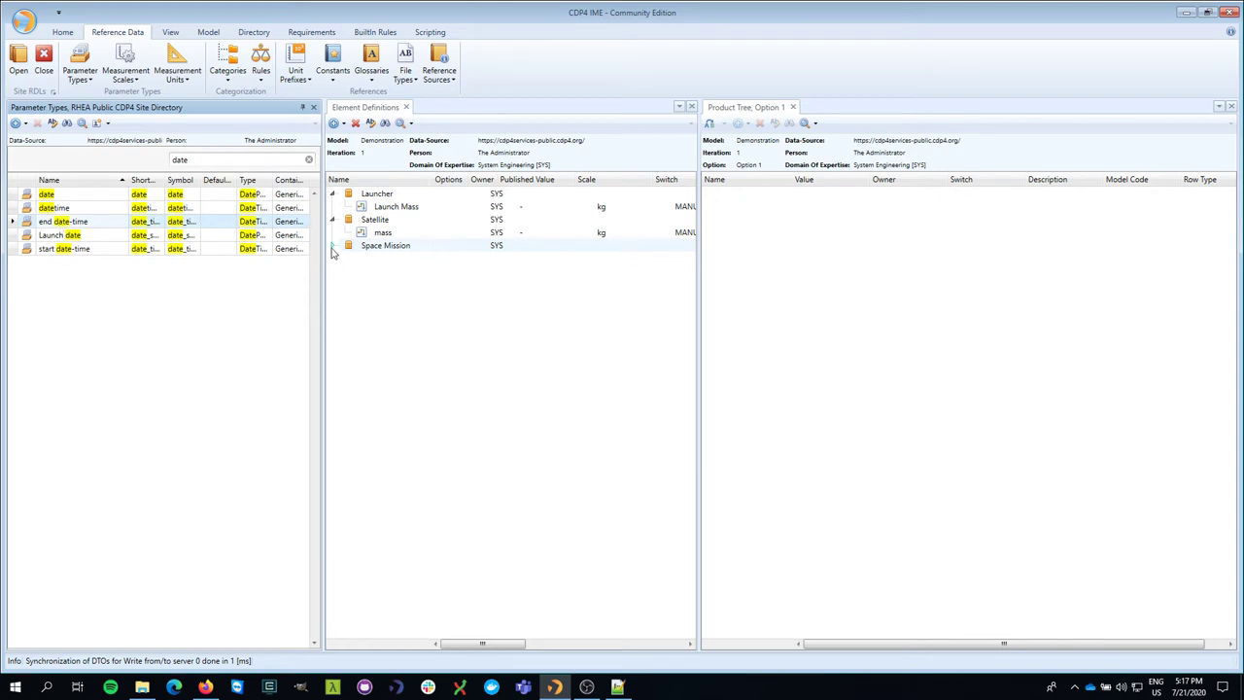
{"action": "left_click", "coordinate": [332, 246]}
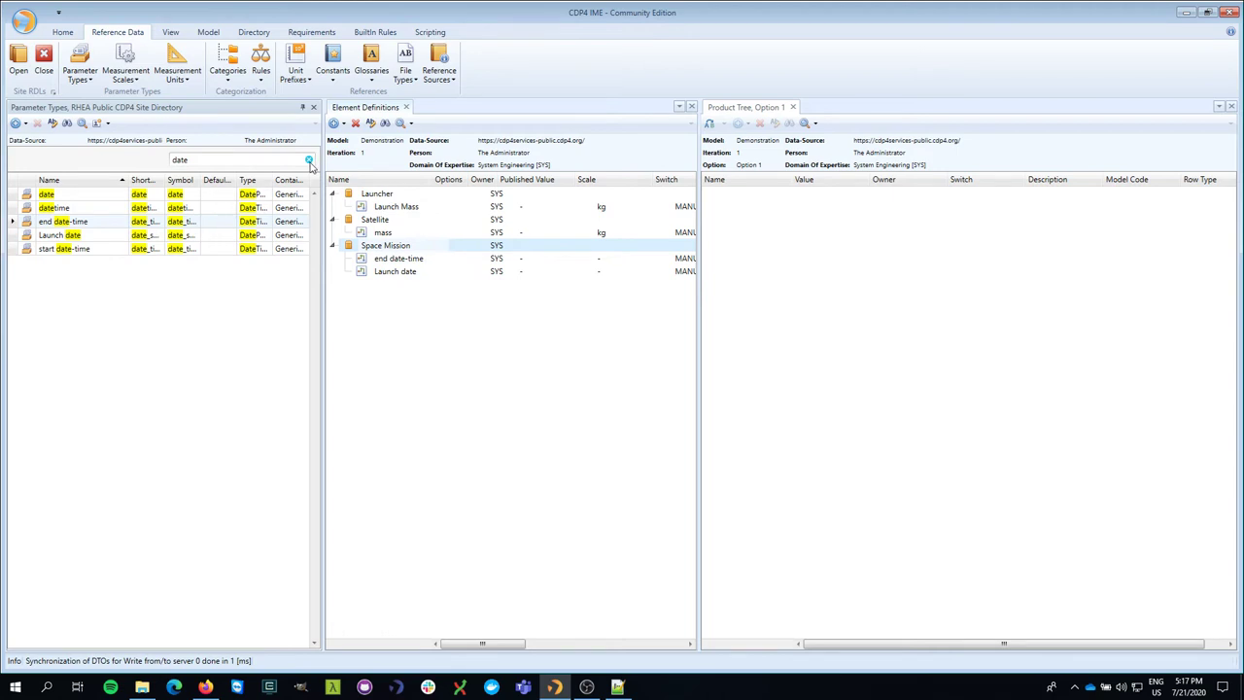
Close Parameter Types, tick Is Top Element for Space Mission, and expand it in the Product Tree.
{"action": "left_click", "coordinate": [313, 107]}
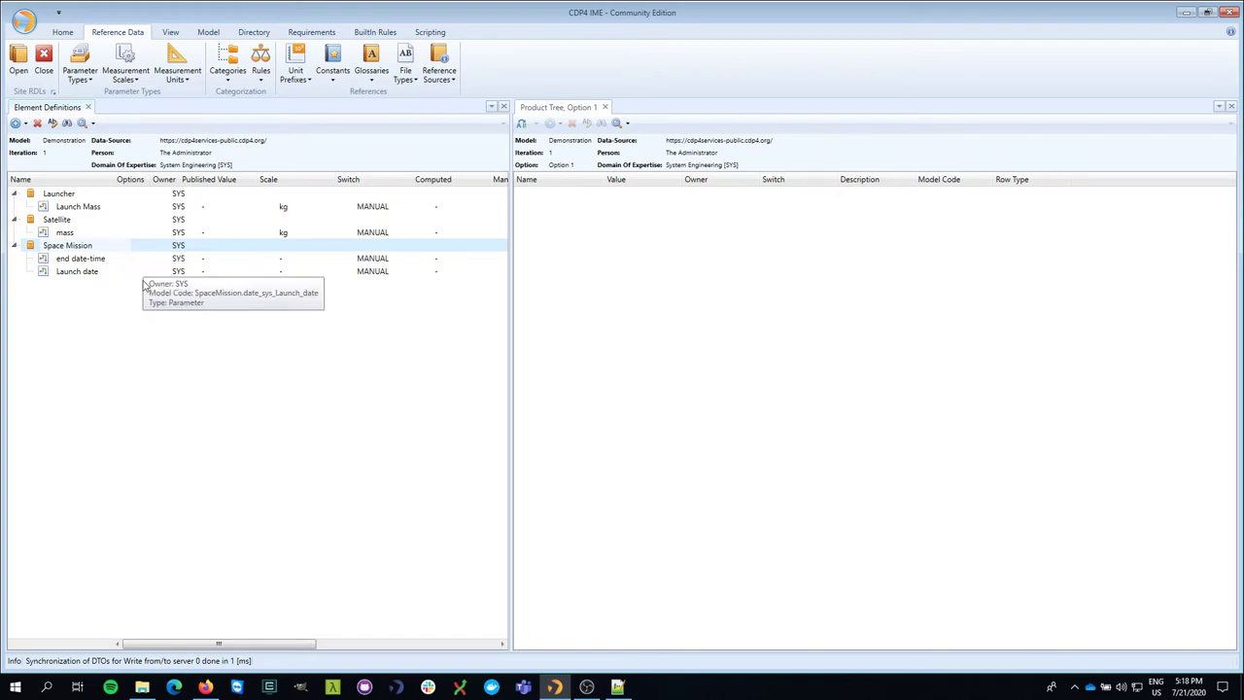
{"action": "right_click", "coordinate": [85, 245]}
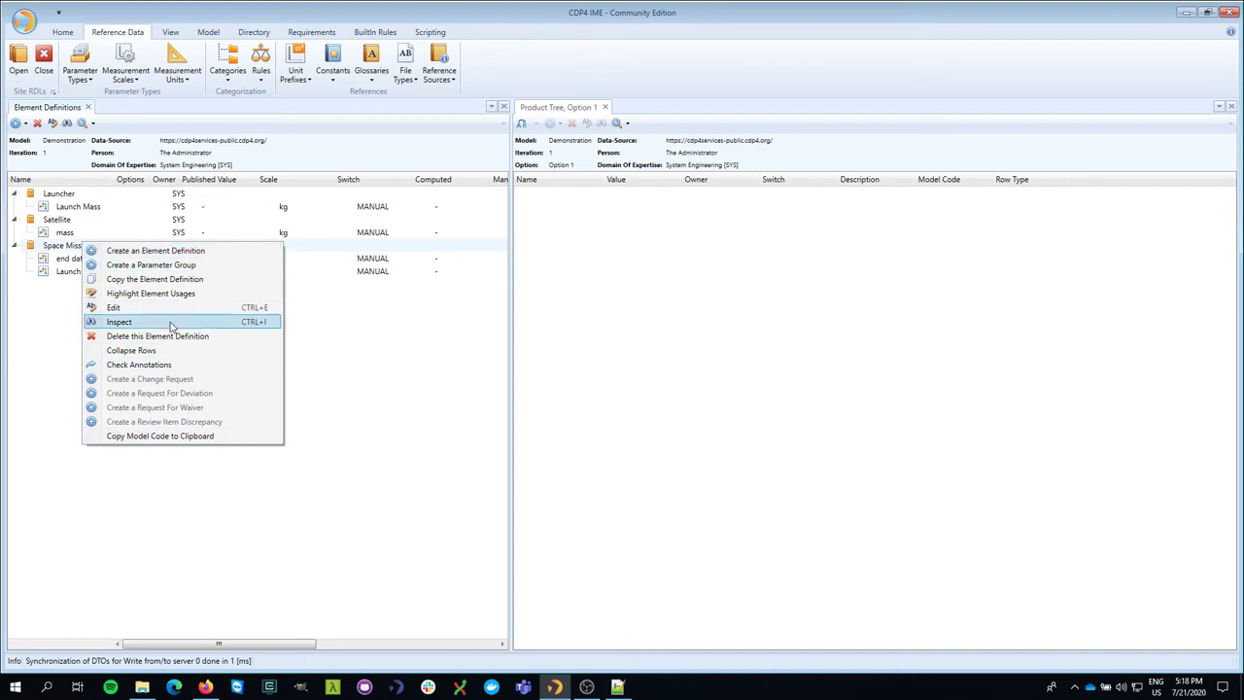
{"action": "left_click", "coordinate": [174, 308]}
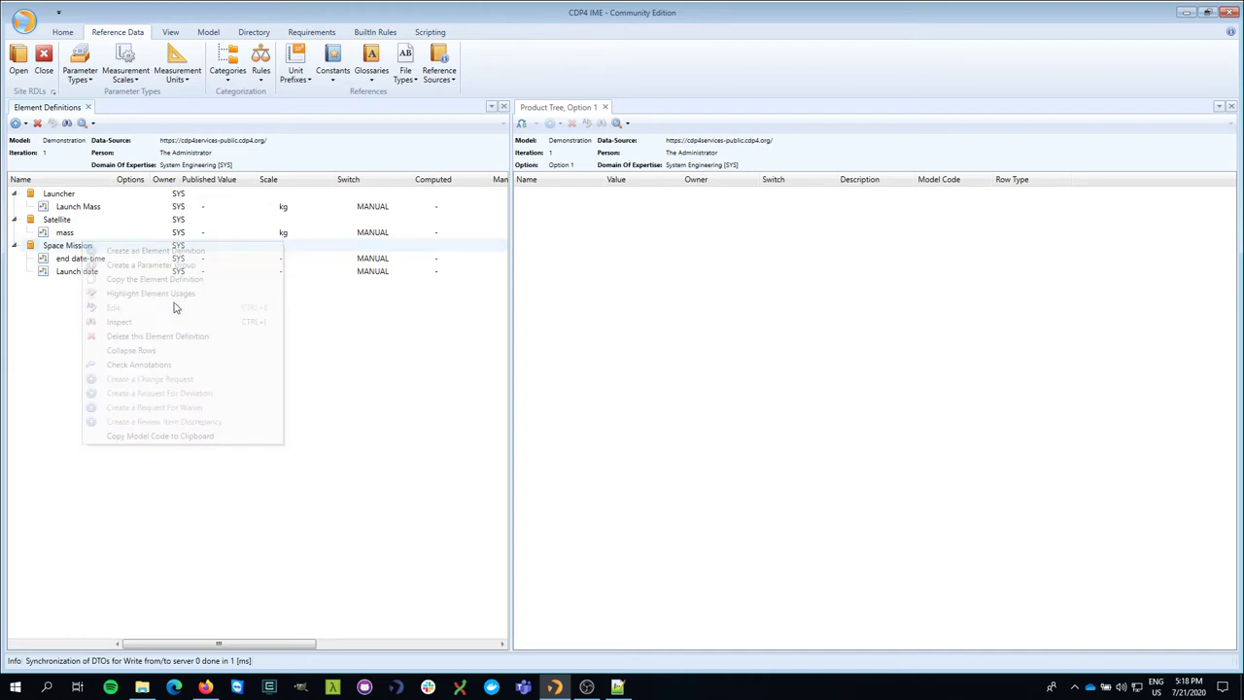
{"action": "left_click", "coordinate": [451, 279]}
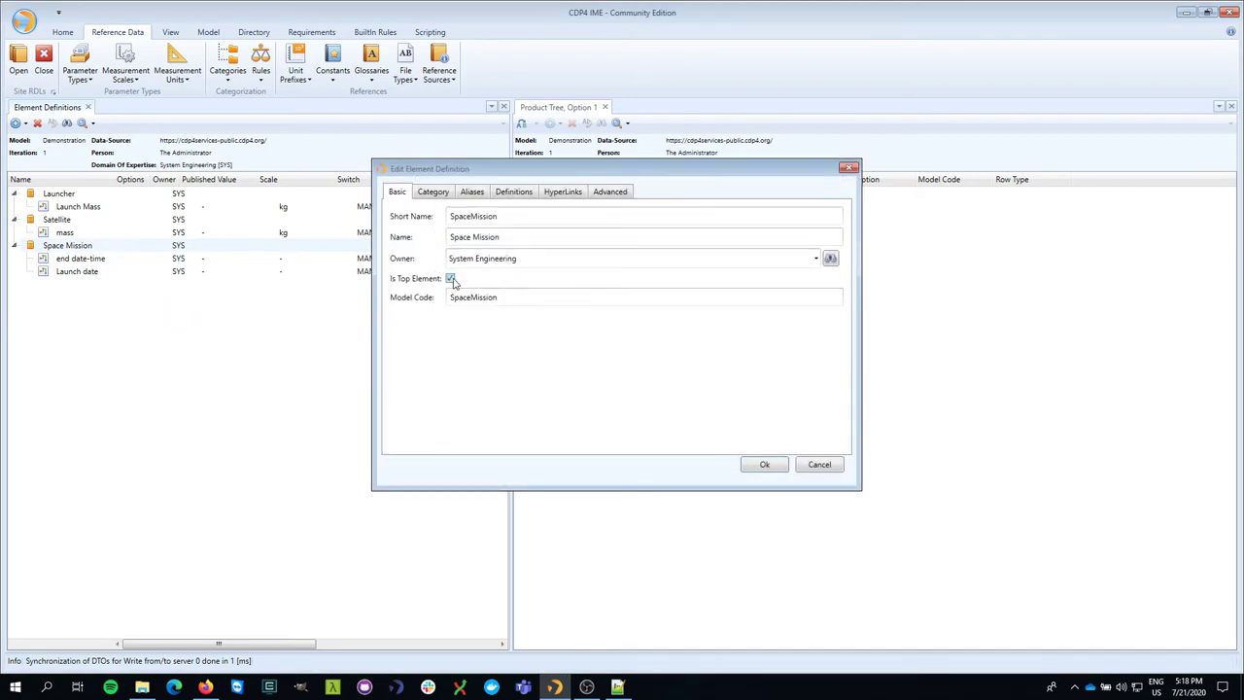
{"action": "left_click", "coordinate": [771, 463]}
{"action": "left_click", "coordinate": [522, 193]}
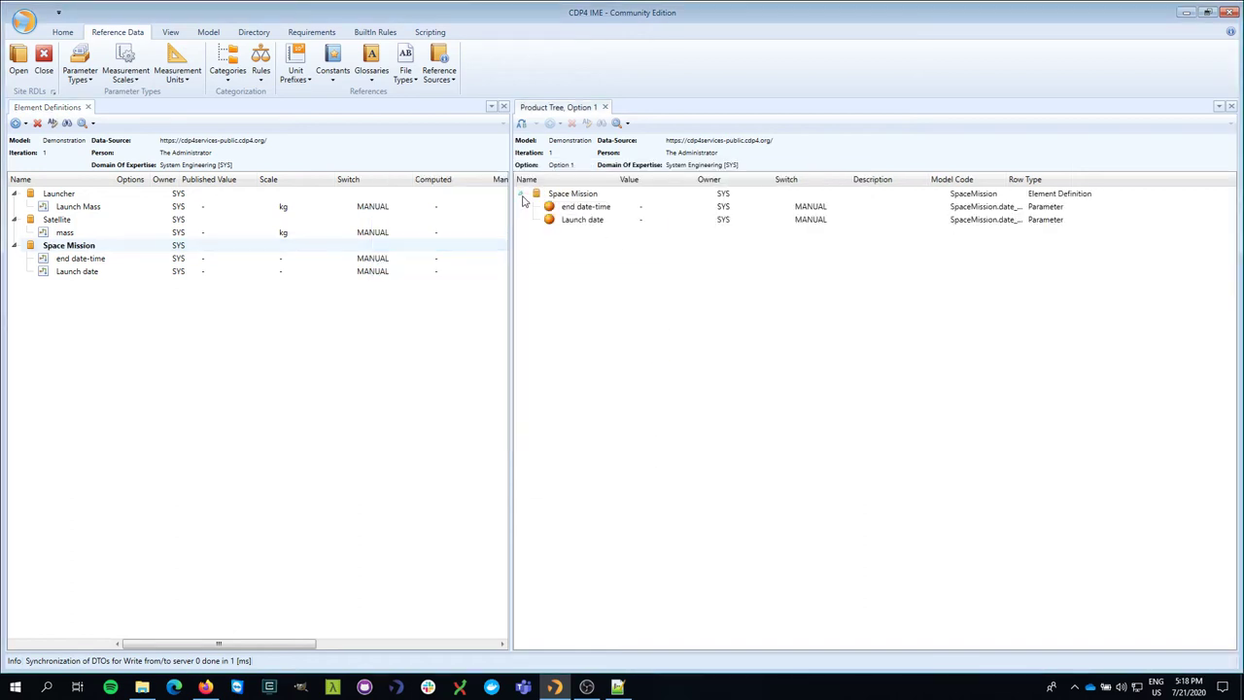
{"action": "left_click", "coordinate": [575, 199]}
Place a Satellite usage inside Space Mission and expand it to show mass.
{"action": "left_click", "coordinate": [602, 207]}
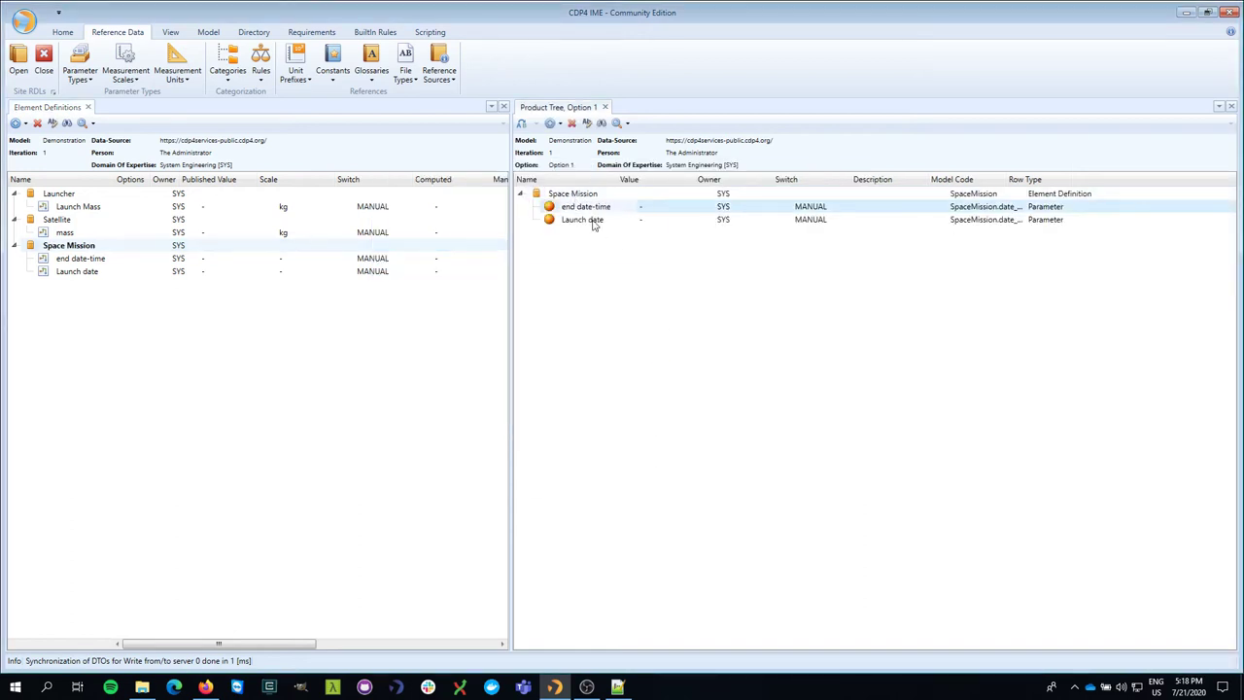
{"action": "left_click", "coordinate": [594, 221]}
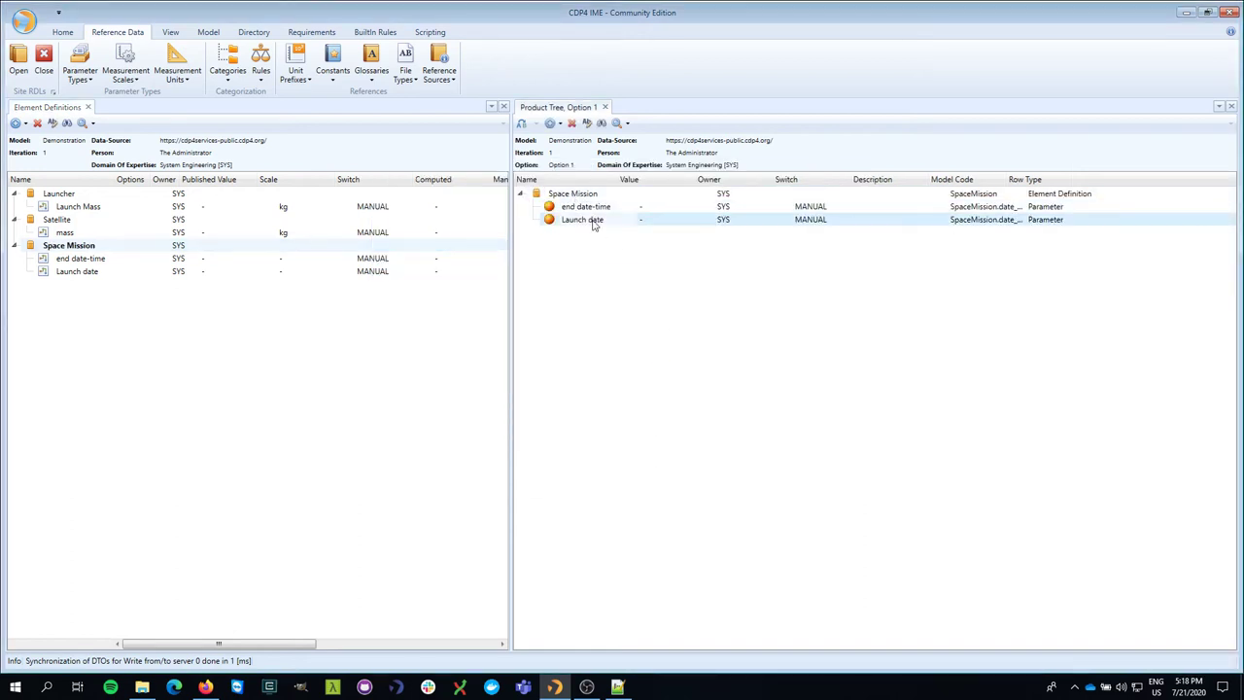
{"action": "left_click", "coordinate": [79, 223]}
{"action": "left_click_drag", "start_coordinate": [62, 225], "coordinate": [175, 265]}
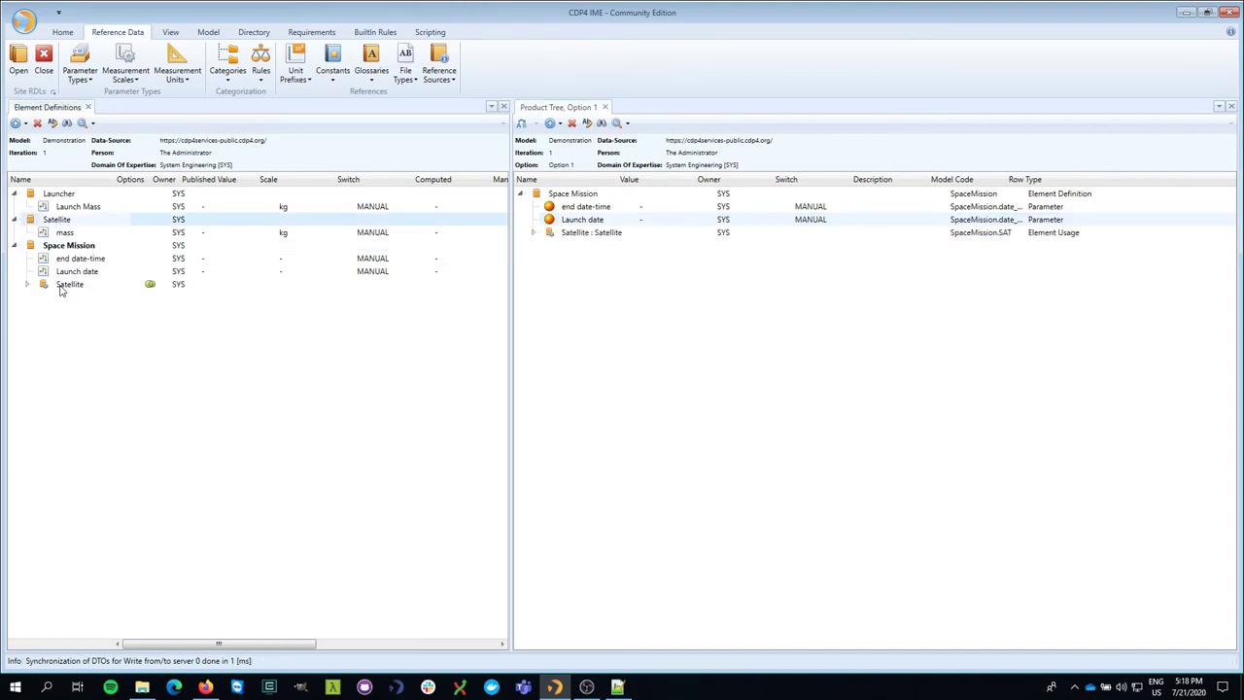
{"action": "left_click", "coordinate": [60, 285]}
{"action": "left_click", "coordinate": [29, 284]}
Add a Launcher usage under Space Mission, check both usages in the Product Tree, then collapse Space Mission.
{"action": "left_click", "coordinate": [65, 196]}
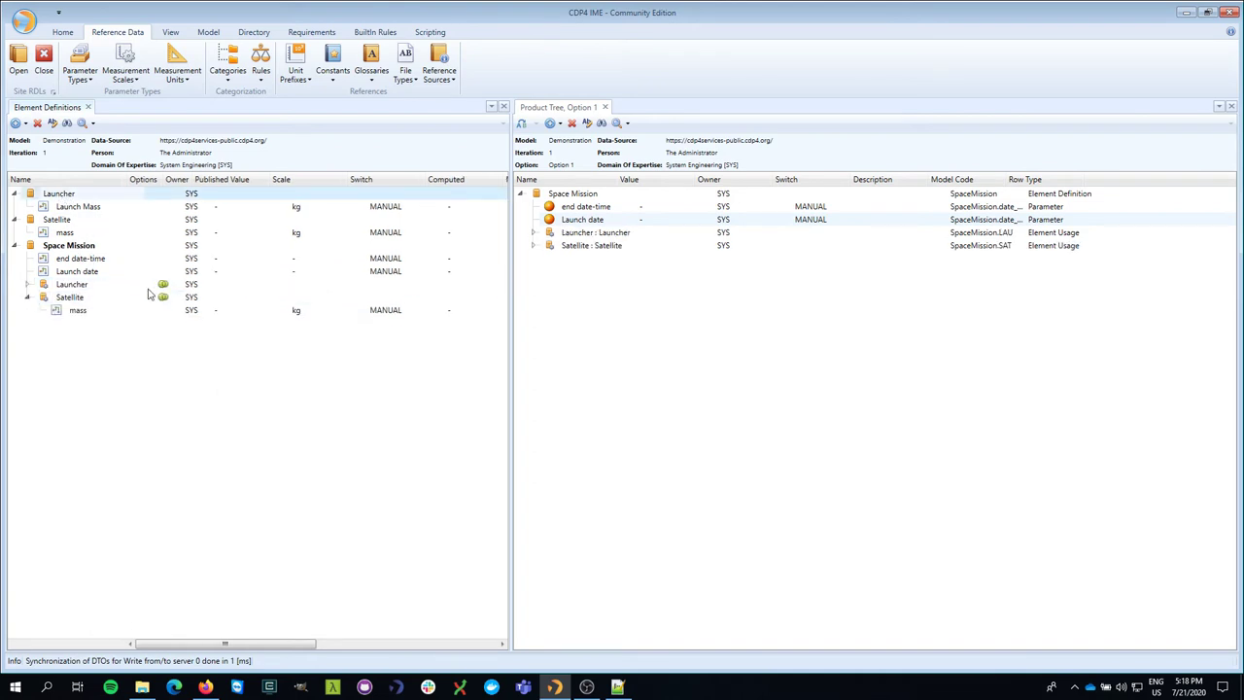
{"action": "left_click", "coordinate": [534, 236]}
{"action": "left_click", "coordinate": [535, 259]}
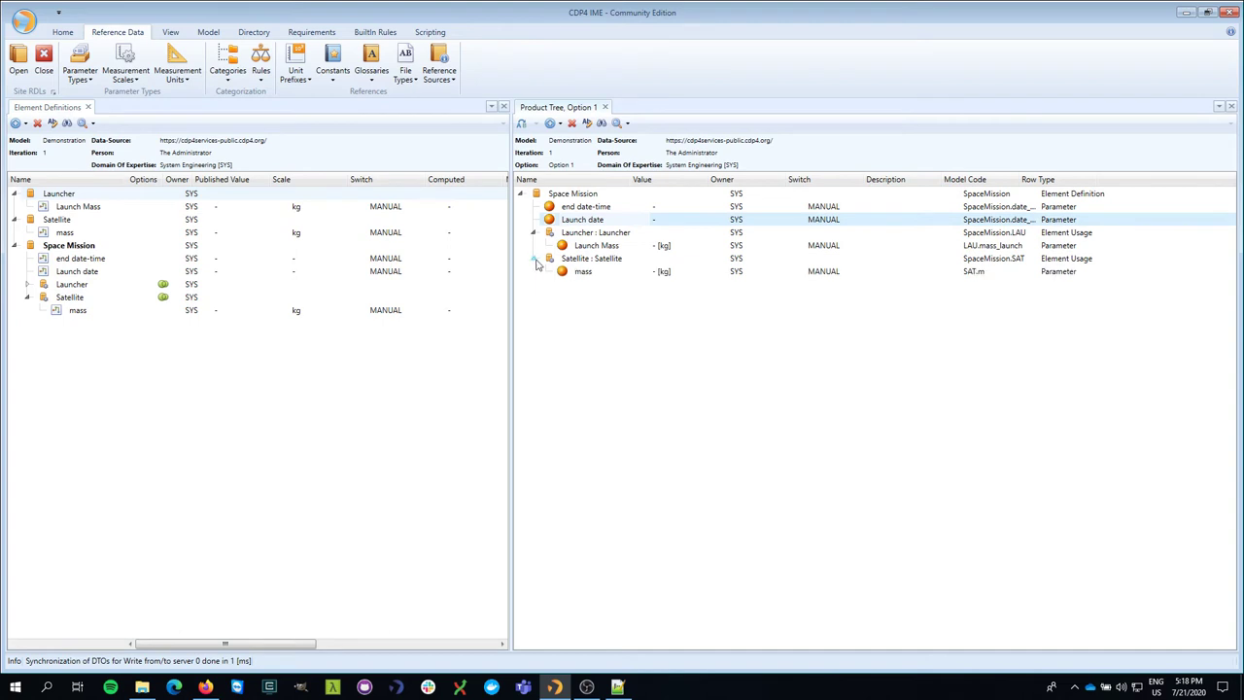
{"action": "left_click", "coordinate": [576, 234]}
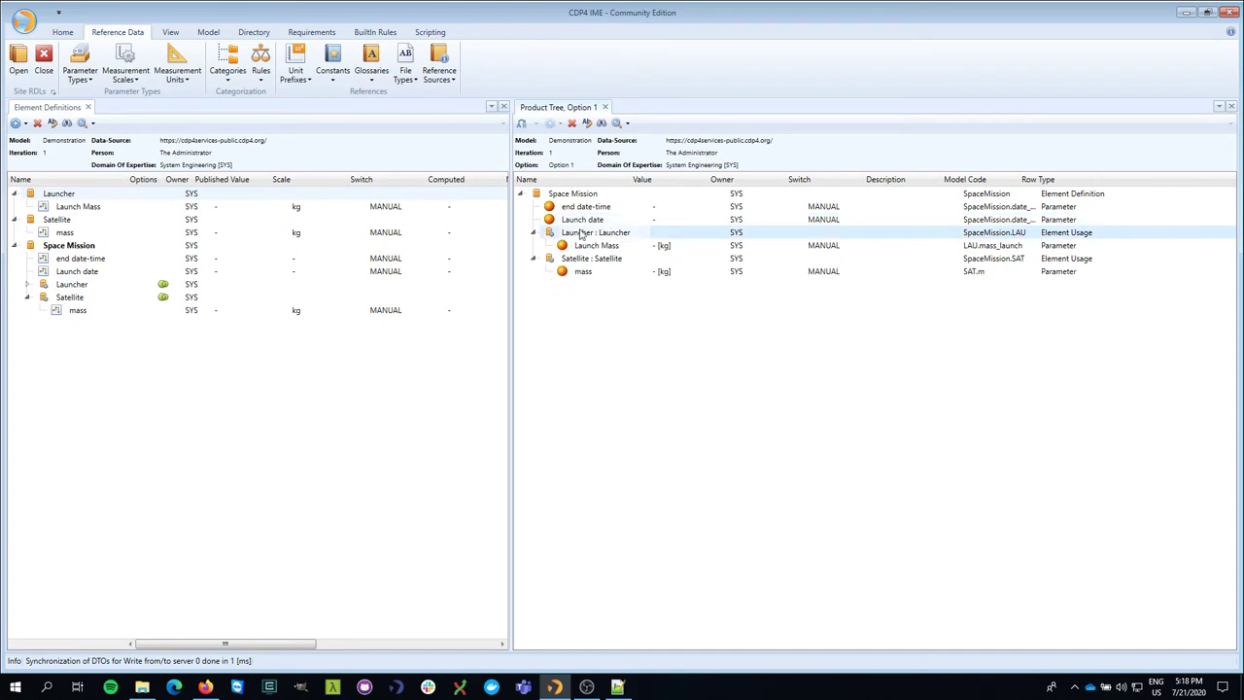
{"action": "left_click", "coordinate": [586, 259]}
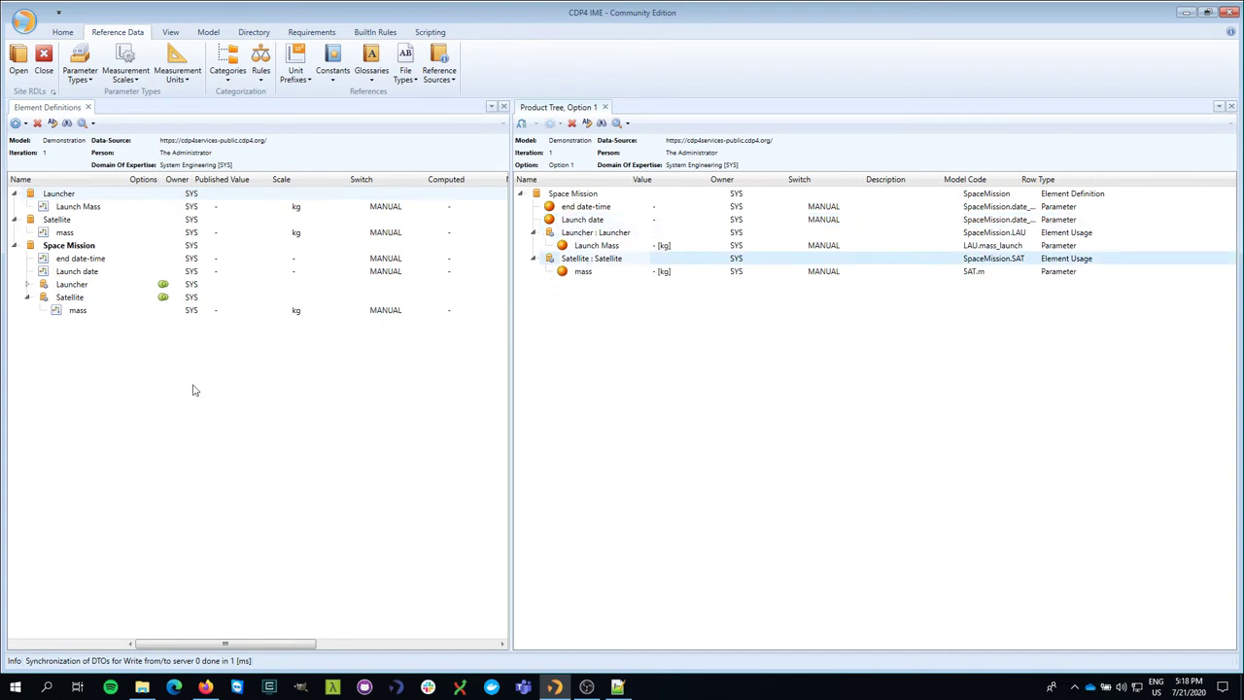
{"action": "left_click", "coordinate": [64, 223]}
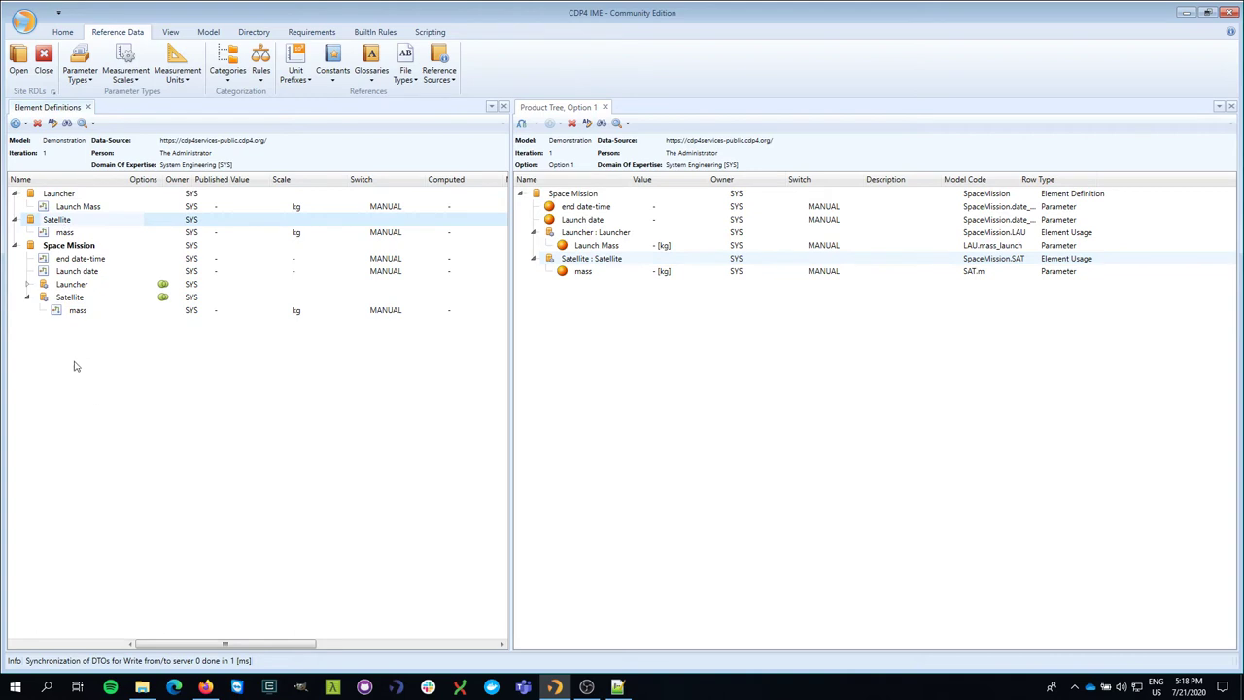
{"action": "left_click", "coordinate": [17, 246]}
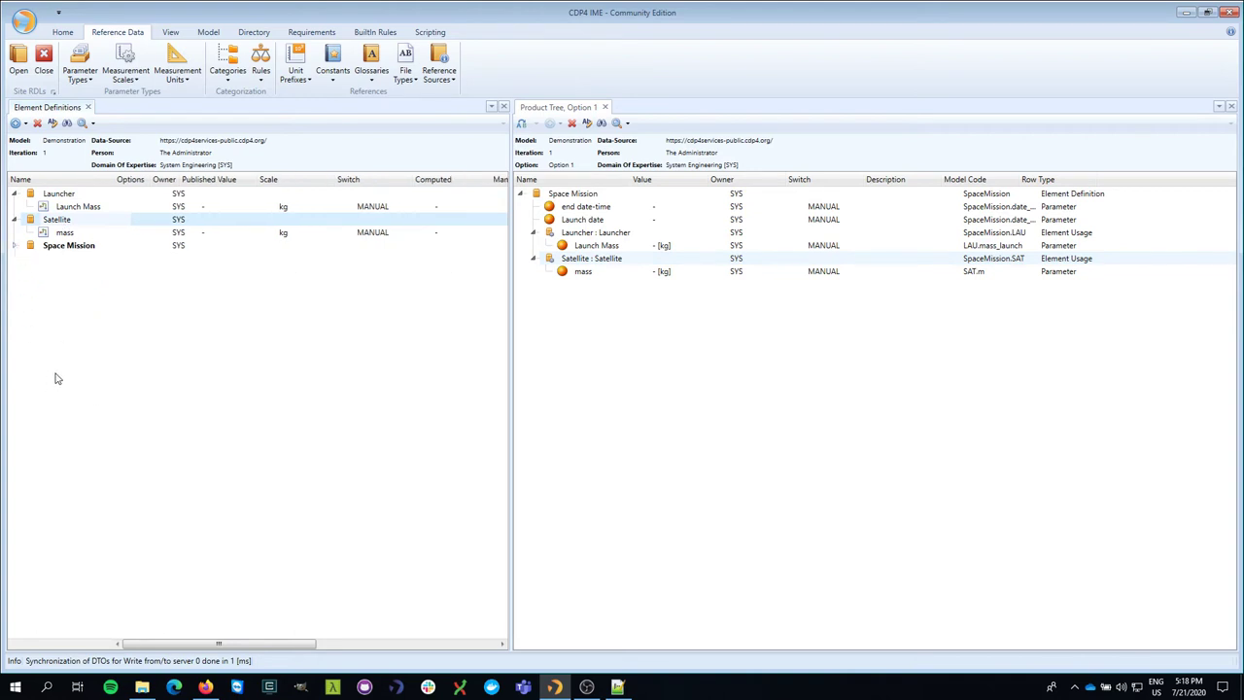
Create a Battery element definition, short name BAT, owned by Power.
{"action": "right_click", "coordinate": [65, 337]}
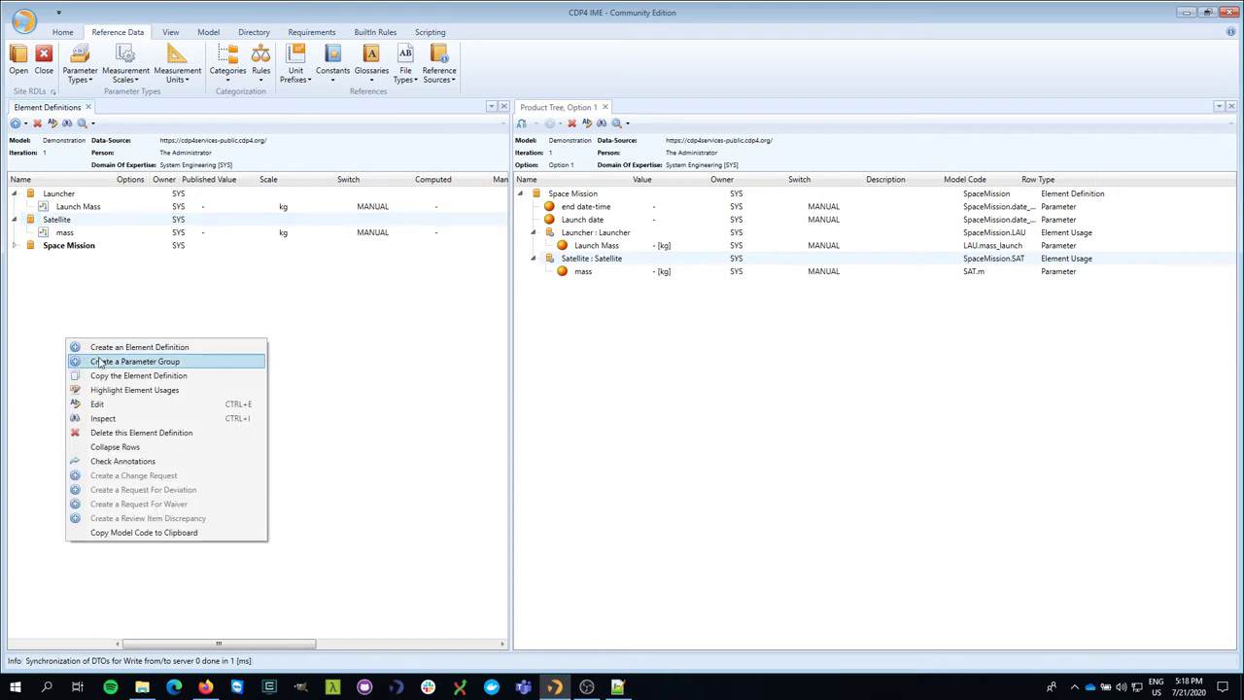
{"action": "left_click", "coordinate": [156, 348]}
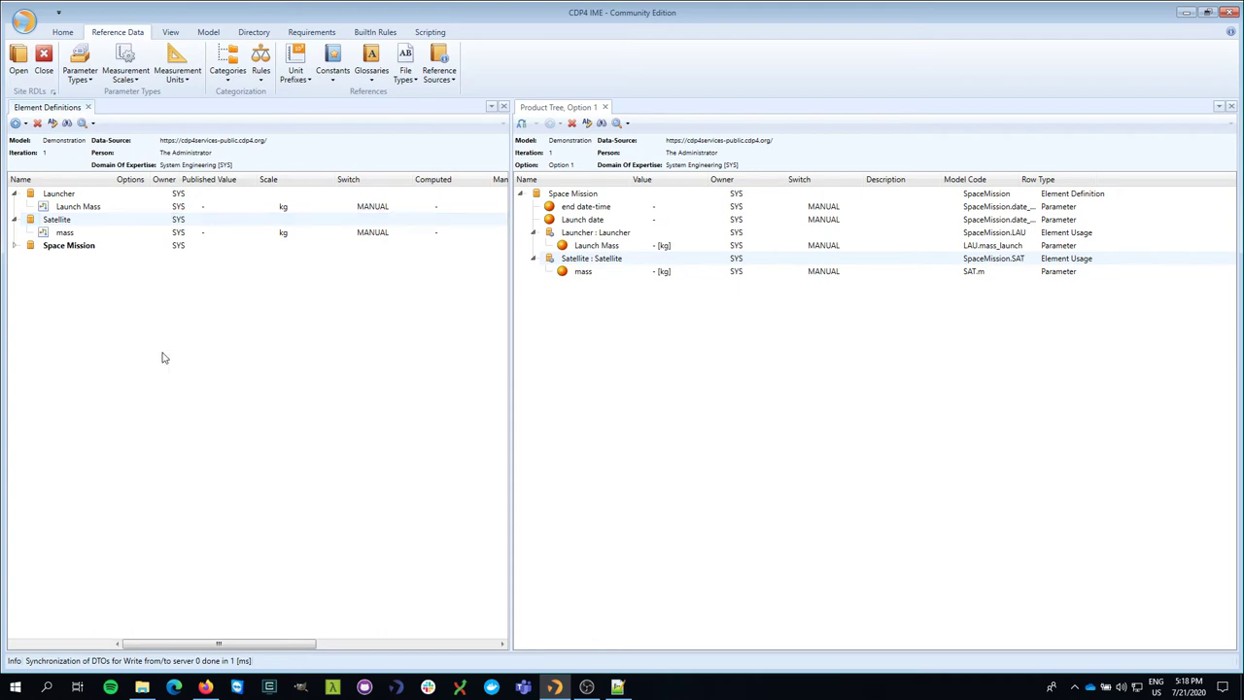
{"action": "left_click", "coordinate": [496, 216]}
{"action": "type", "text": "BAT"}
{"action": "key", "text": "Tab"}
{"action": "type", "text": "Ba"}
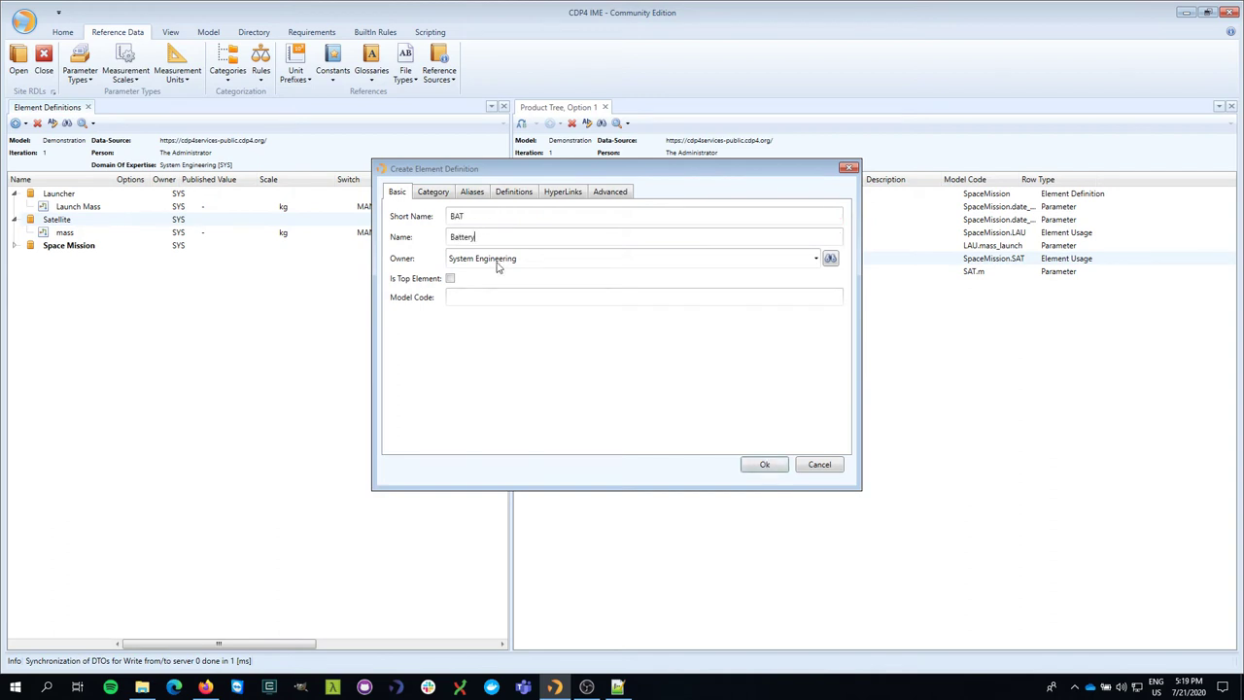
{"action": "left_click", "coordinate": [499, 260]}
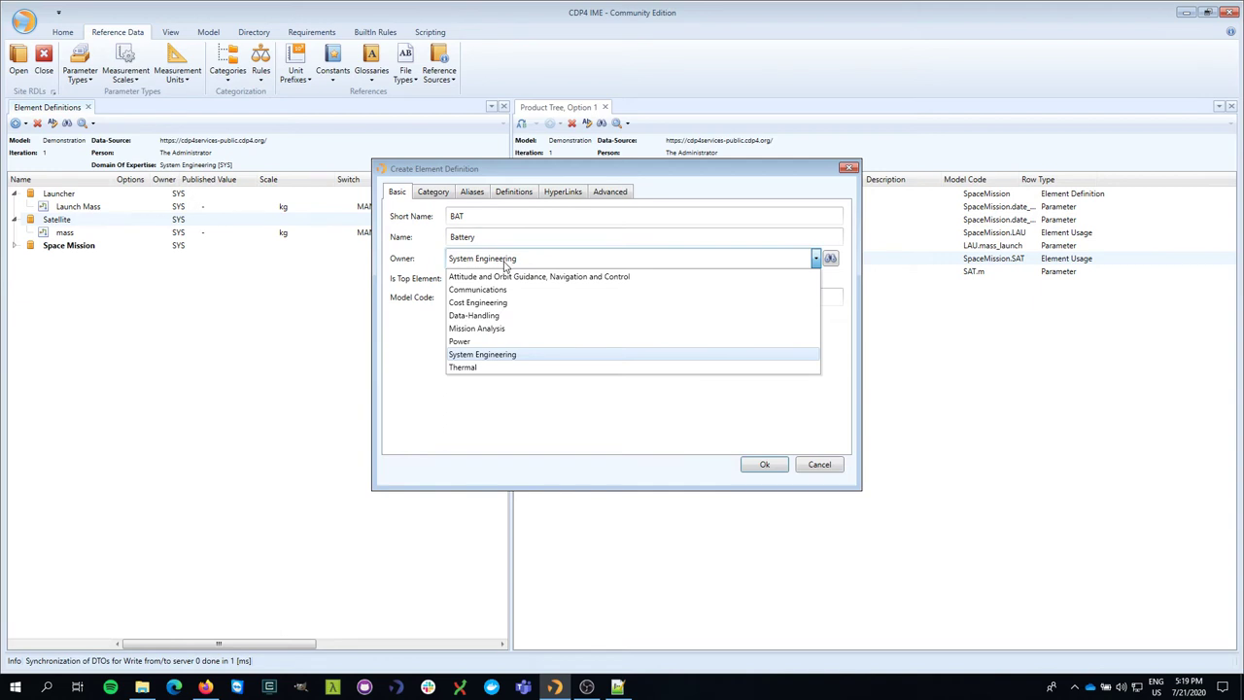
{"action": "left_click", "coordinate": [478, 341]}
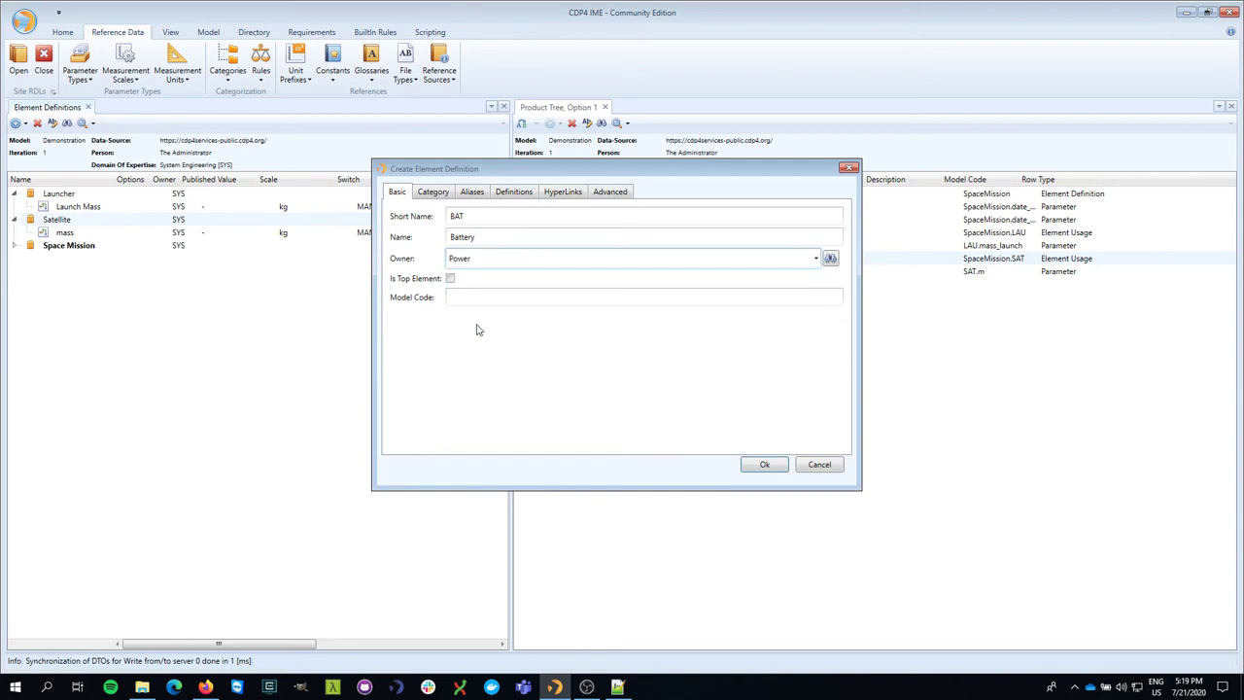
{"action": "left_click", "coordinate": [763, 465]}
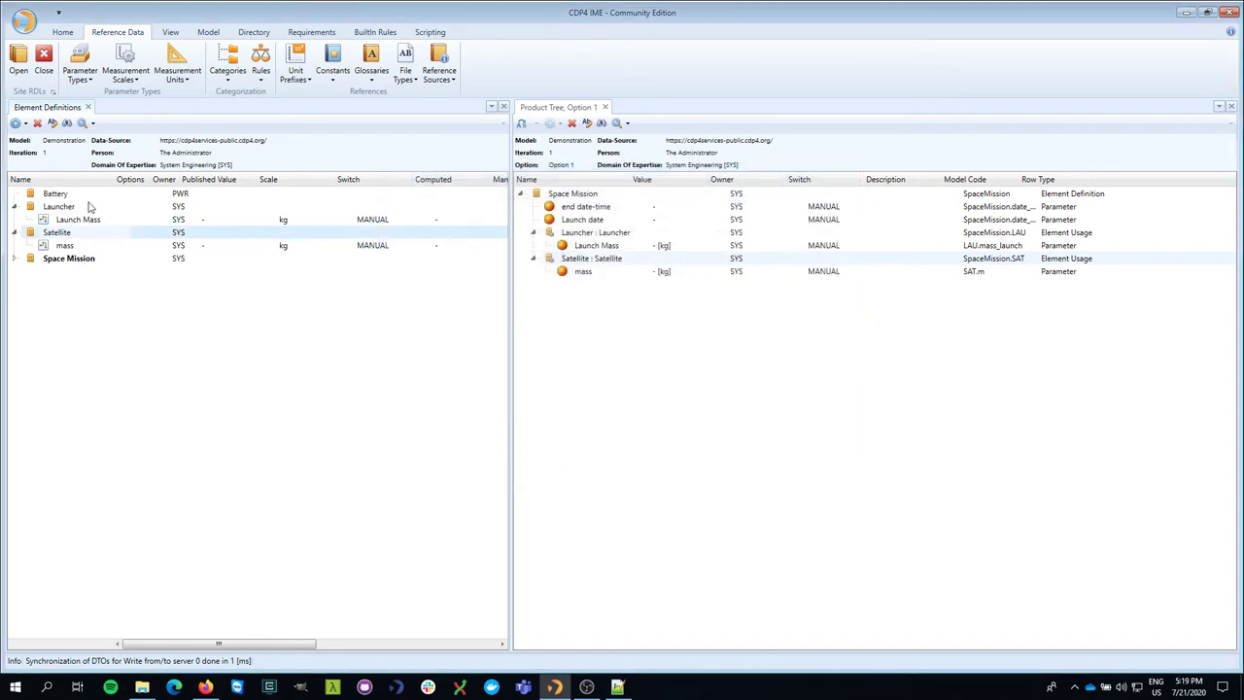
Create a Reaction Wheel element definition owned by Attitude and Orbit Guidance, Navigation and Control.
{"action": "right_click", "coordinate": [108, 354]}
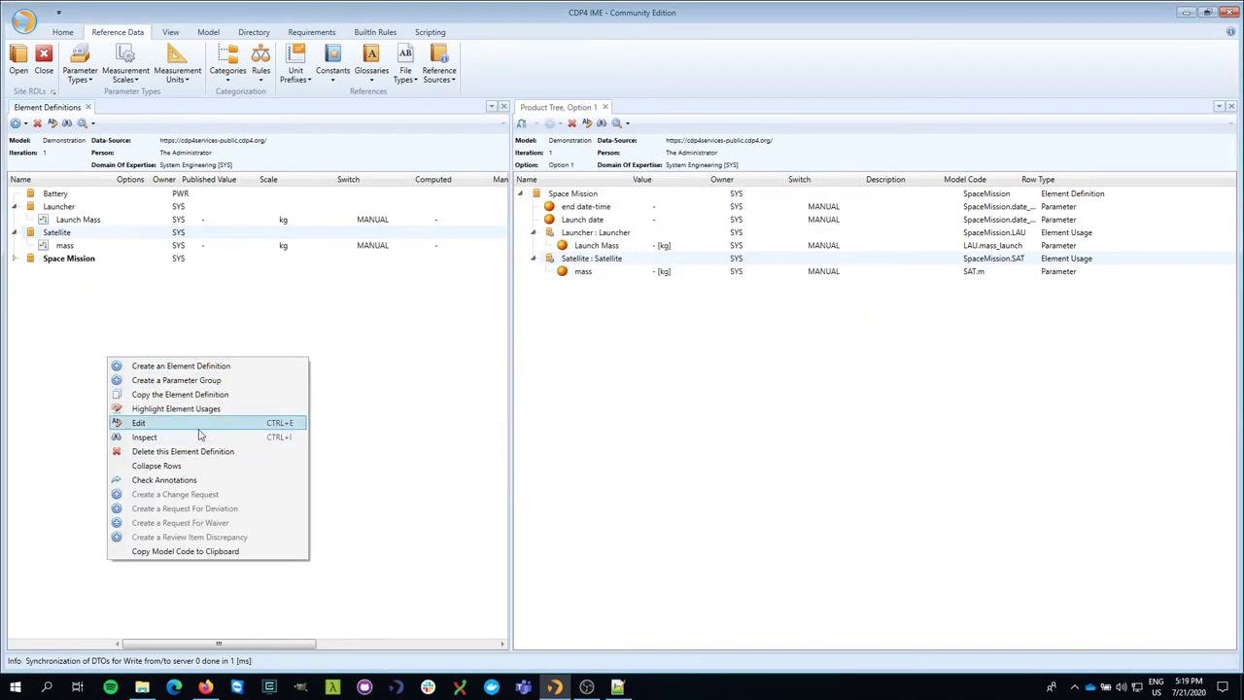
{"action": "left_click", "coordinate": [223, 370]}
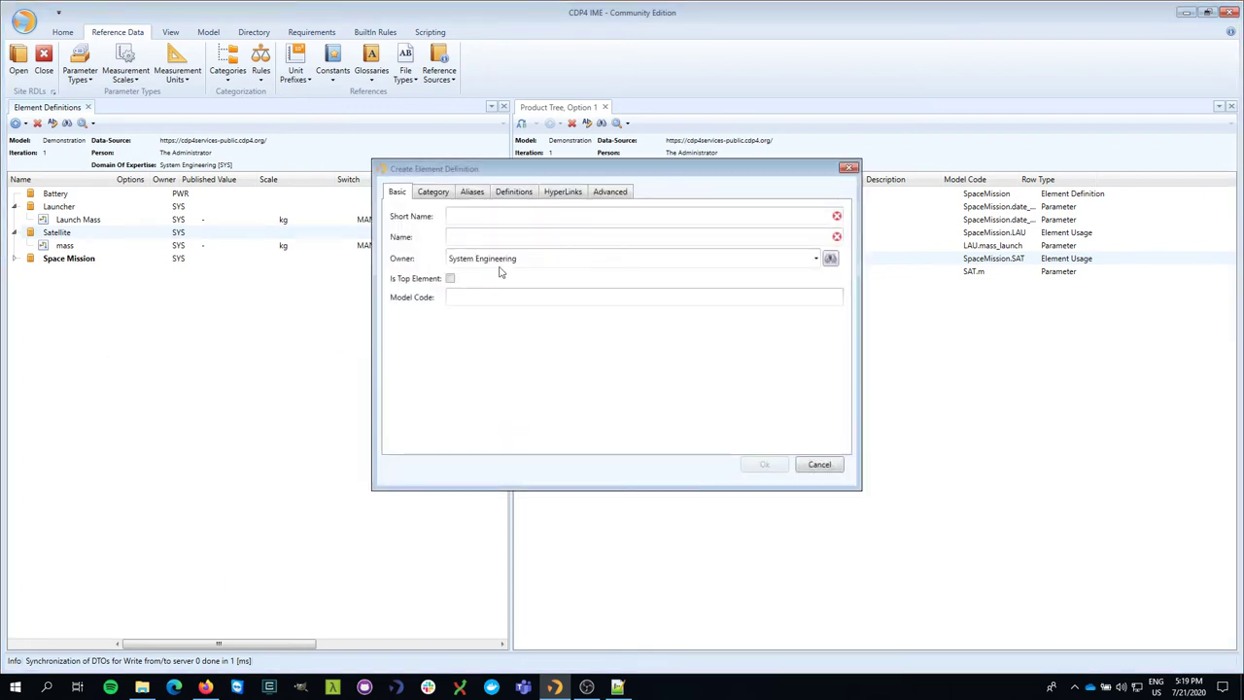
{"action": "type", "text": "R"}
{"action": "type", "text": "Rea"}
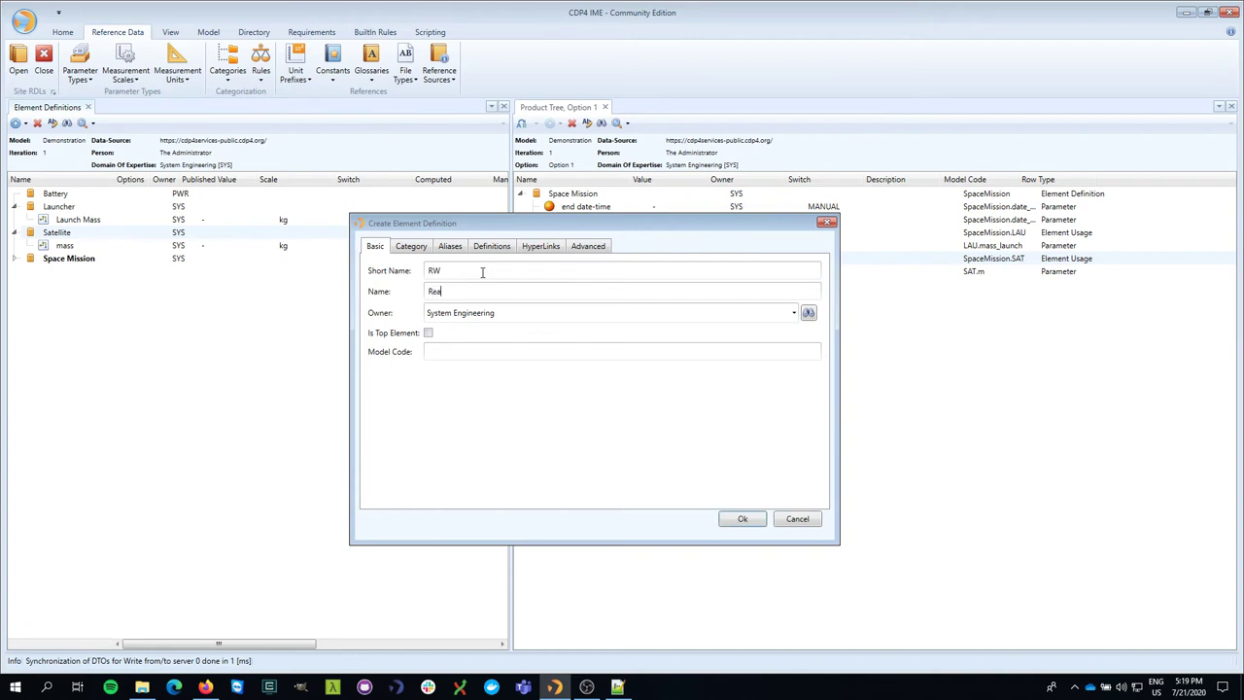
{"action": "type", "text": "ction Wheel"}
{"action": "left_click", "coordinate": [496, 314]}
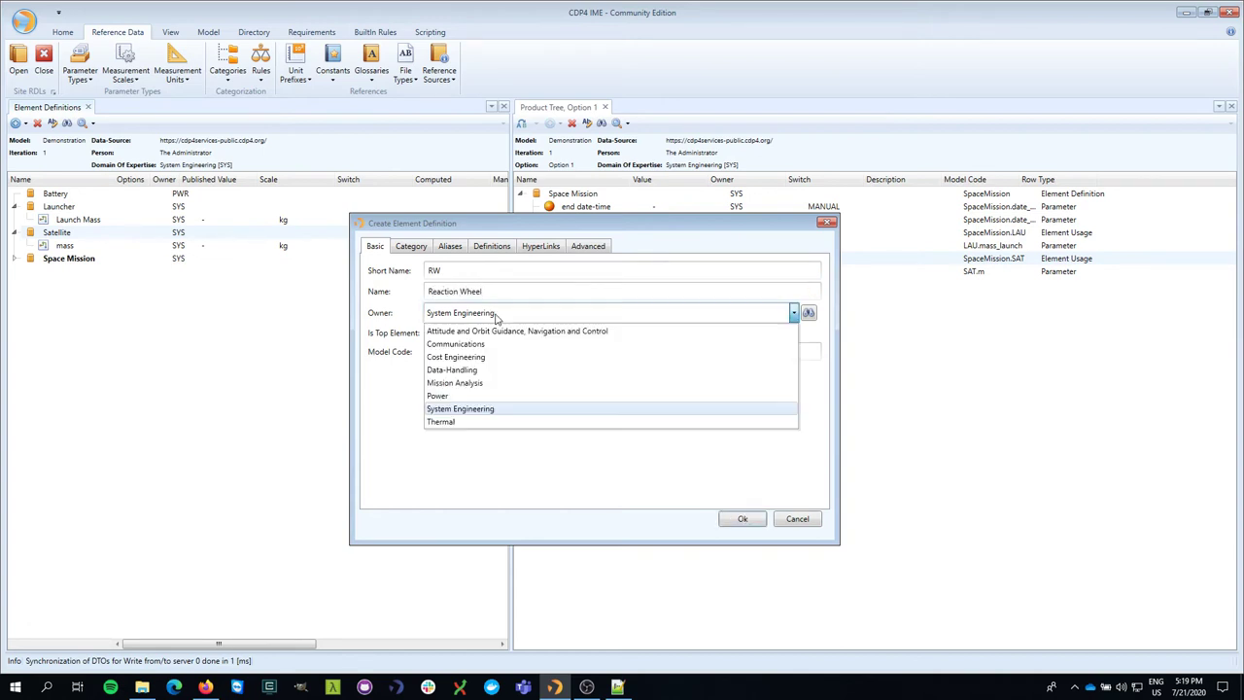
{"action": "left_click", "coordinate": [506, 332]}
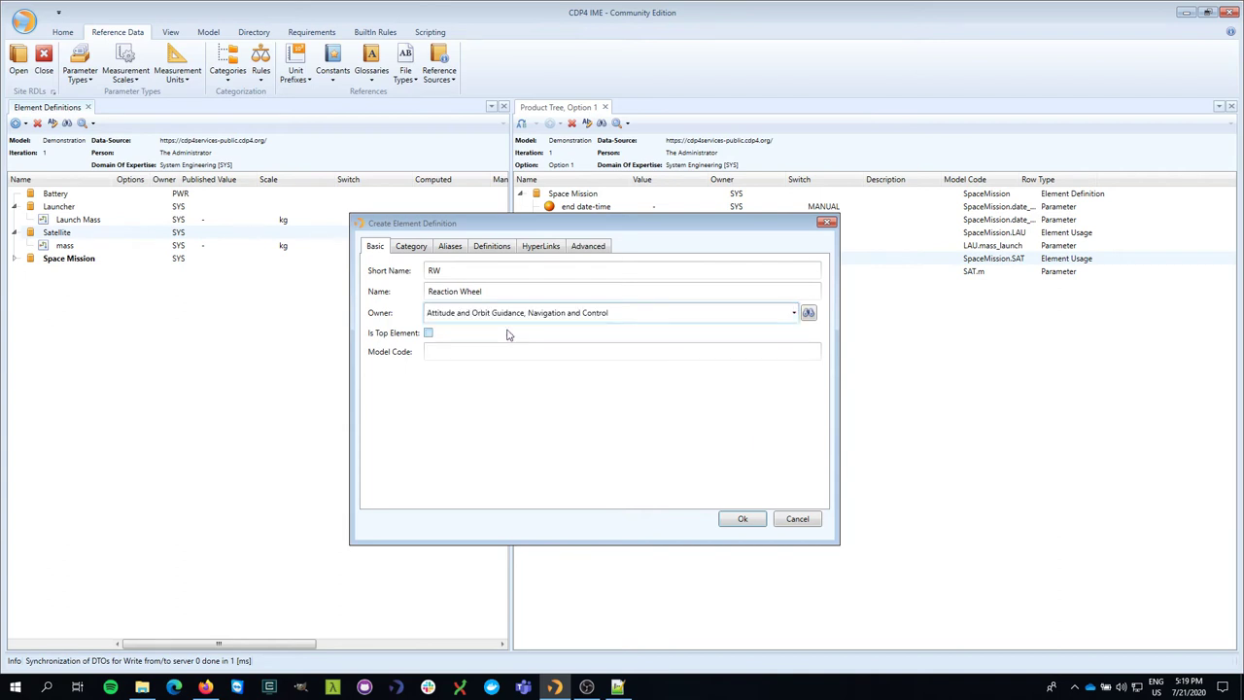
{"action": "left_click", "coordinate": [745, 519]}
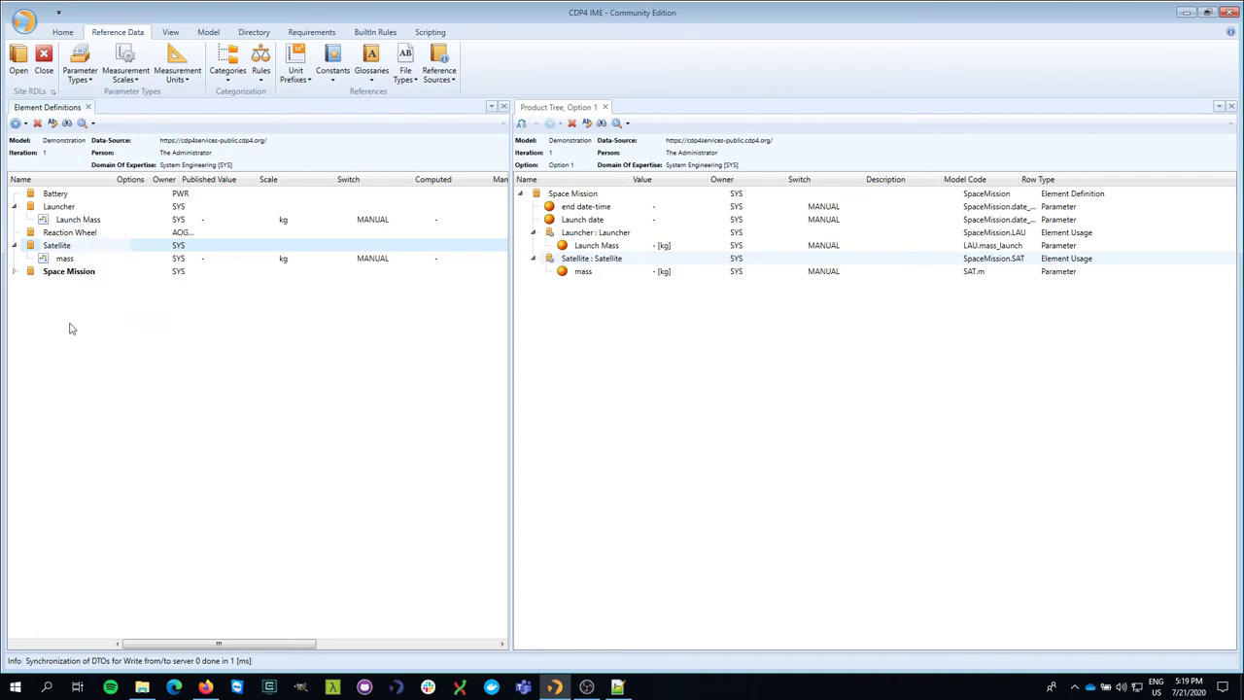
Drop the Battery and Reaction Wheel definitions onto Satellite as usages.
{"action": "left_click", "coordinate": [68, 210]}
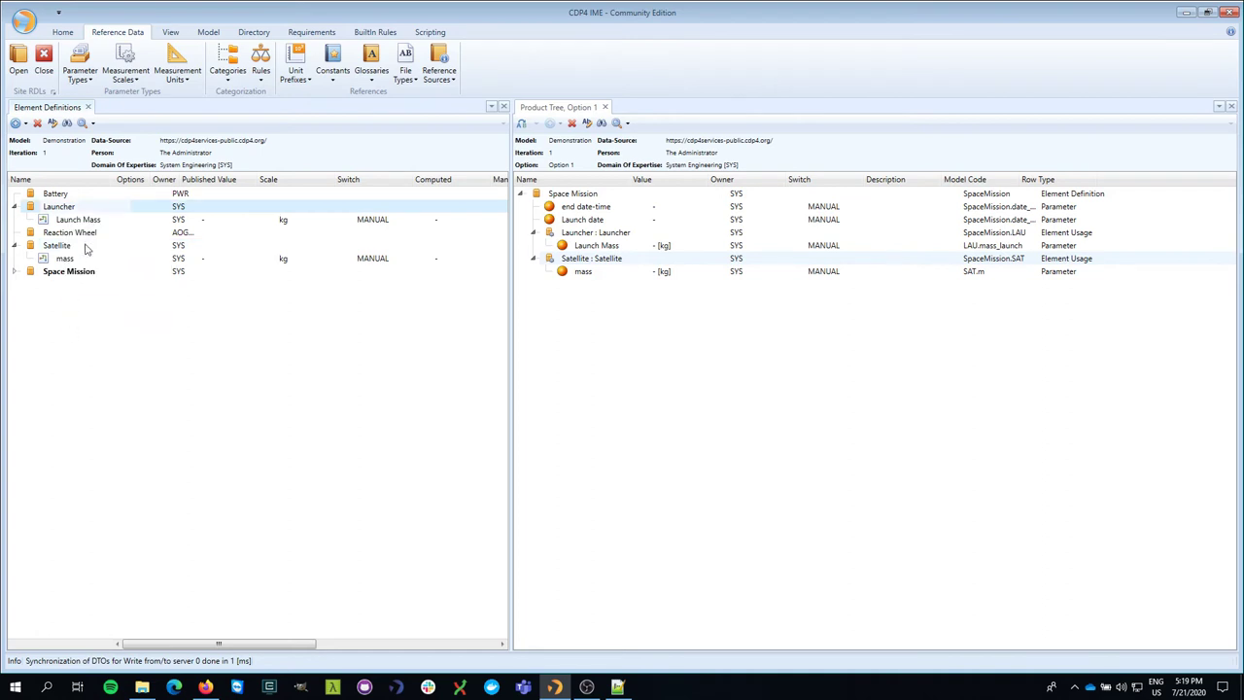
{"action": "left_click_drag", "start_coordinate": [86, 219], "coordinate": [60, 249]}
{"action": "left_click", "coordinate": [583, 286]}
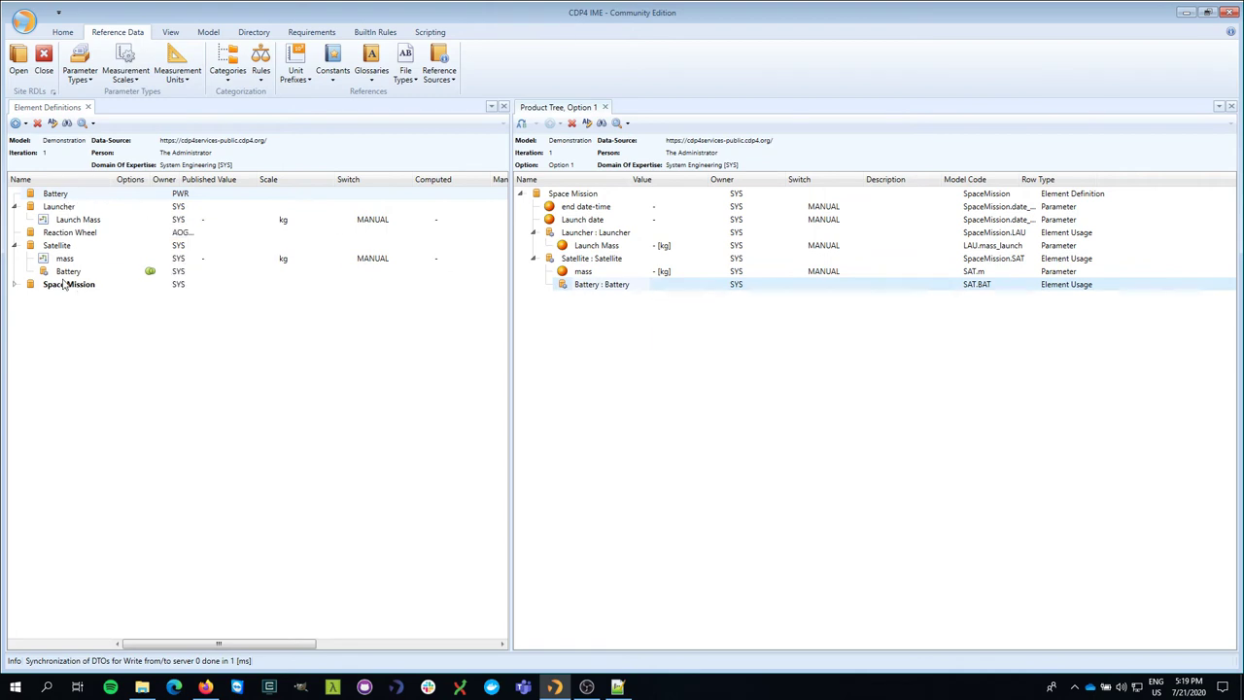
{"action": "left_click", "coordinate": [60, 234]}
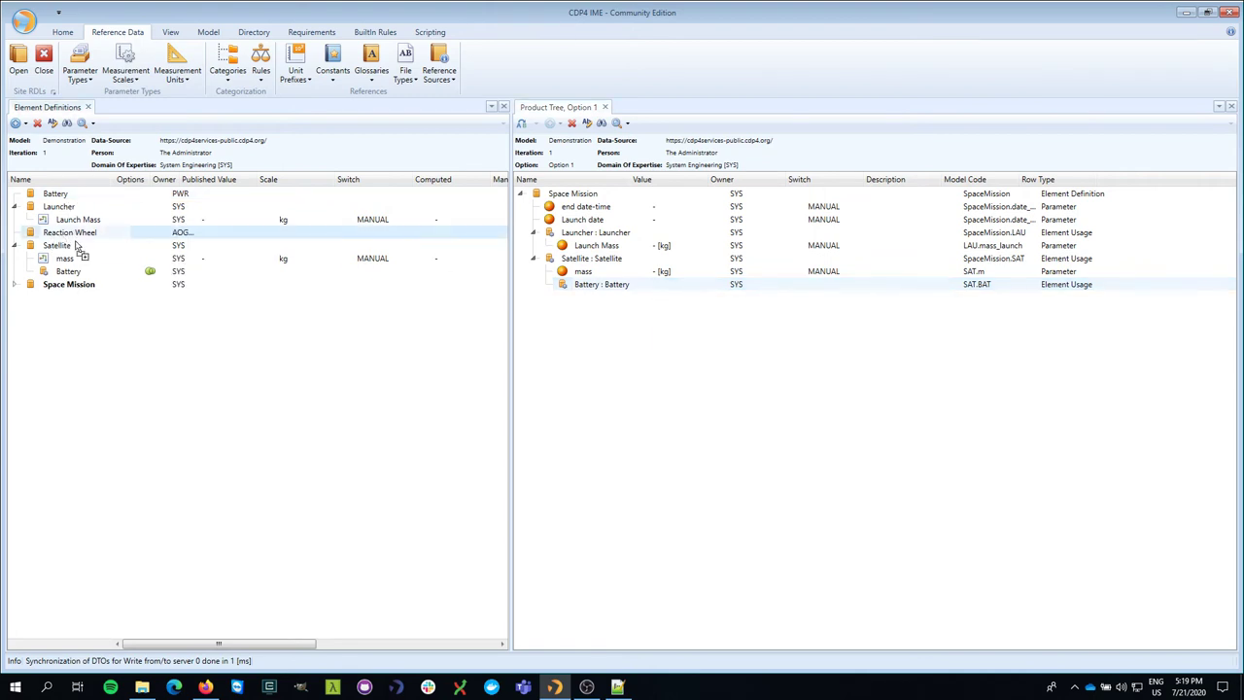
{"action": "left_click_drag", "start_coordinate": [206, 399], "coordinate": [59, 246]}
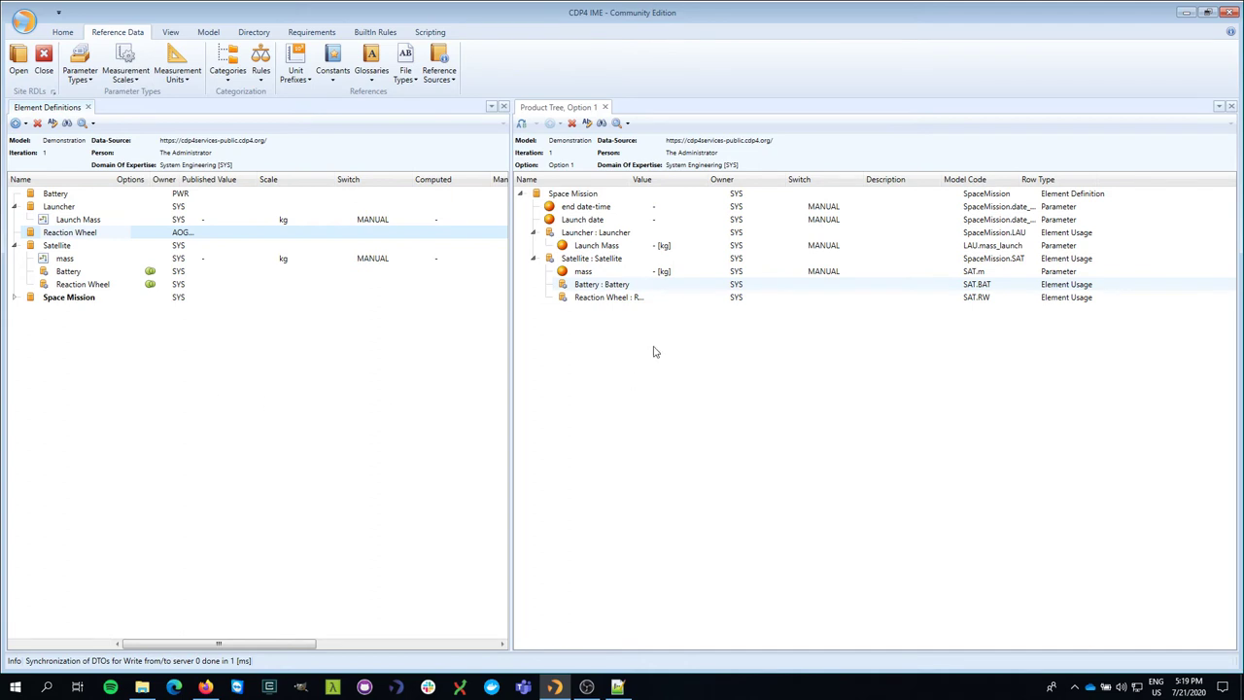
{"action": "left_click", "coordinate": [622, 298]}
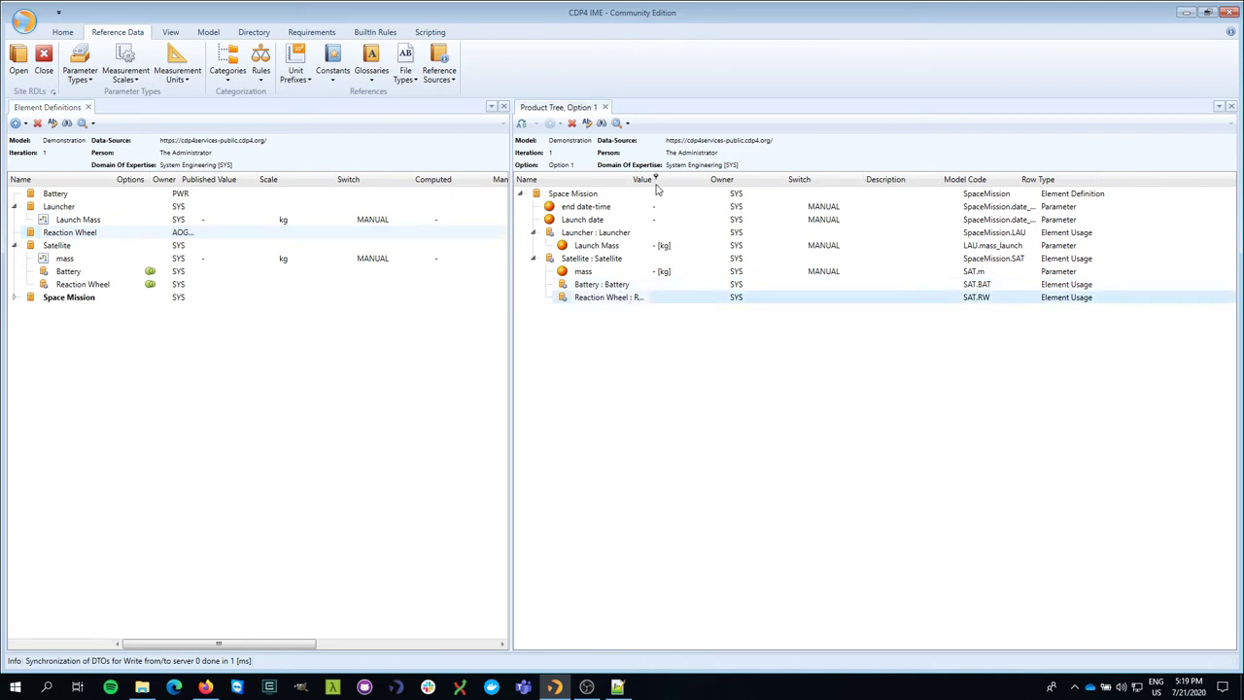
Widen the Product Tree Name column and expand Space Mission and its Launcher usage.
{"action": "left_click_drag", "start_coordinate": [629, 180], "coordinate": [694, 181]}
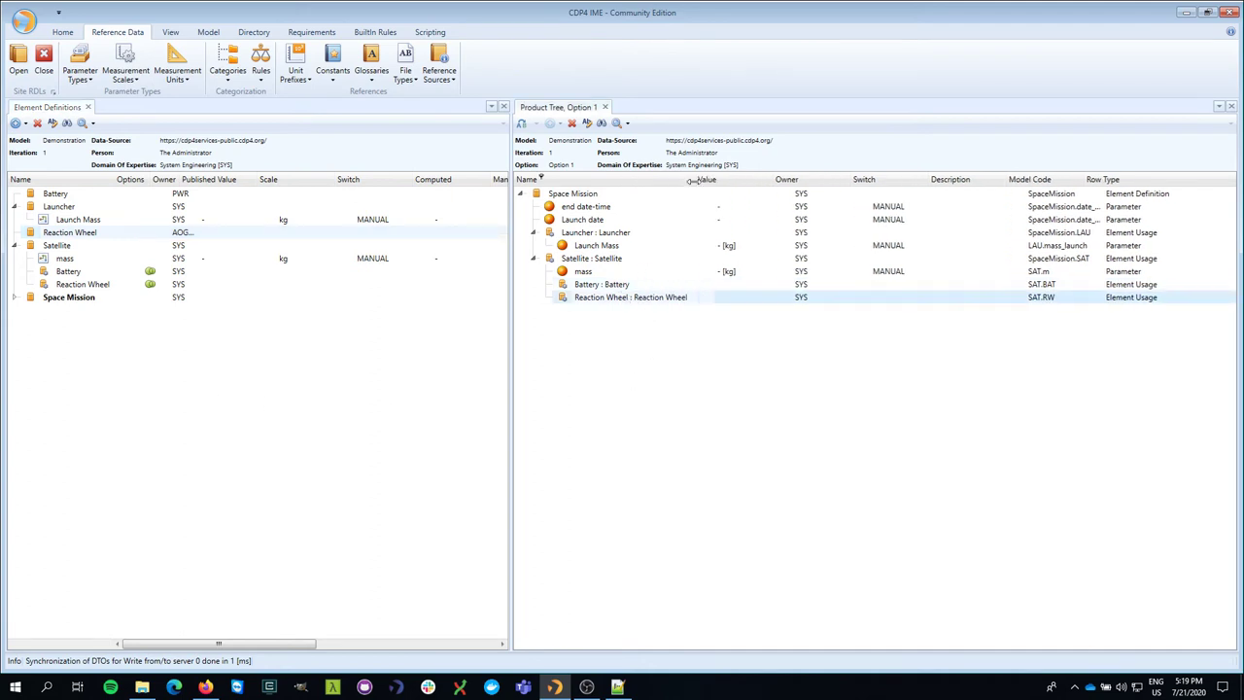
{"action": "left_click", "coordinate": [605, 285]}
{"action": "left_click", "coordinate": [597, 299]}
{"action": "left_click", "coordinate": [16, 299]}
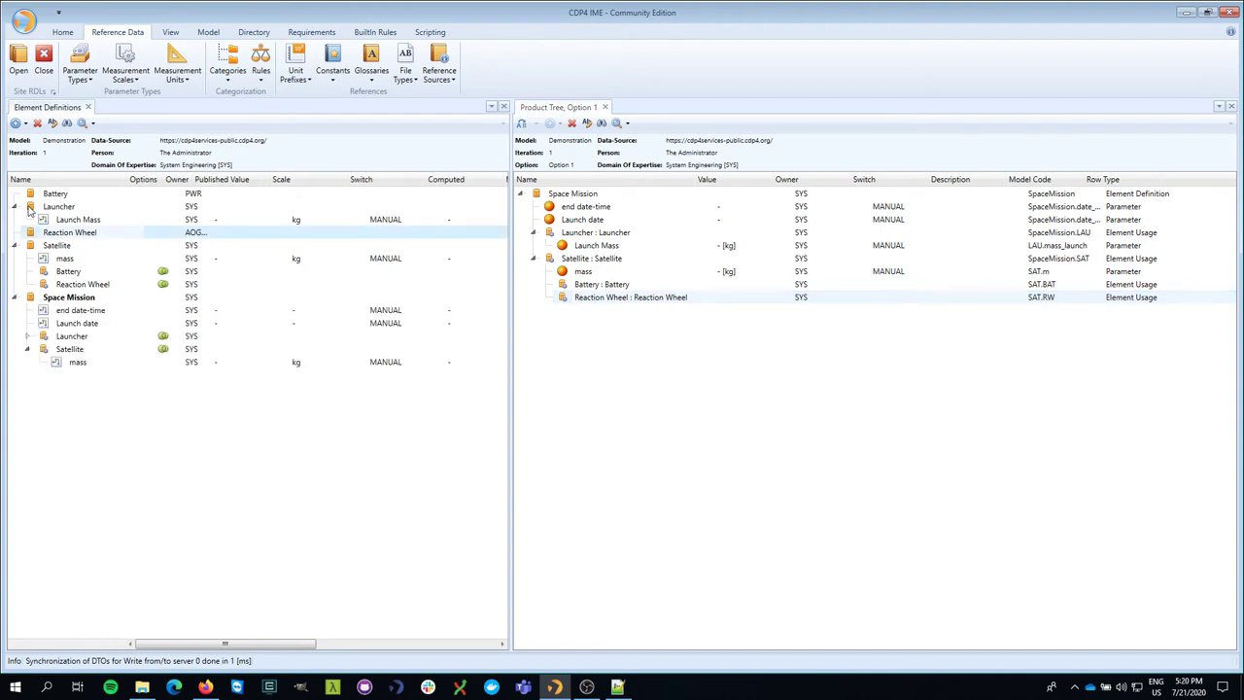
{"action": "left_click", "coordinate": [49, 197]}
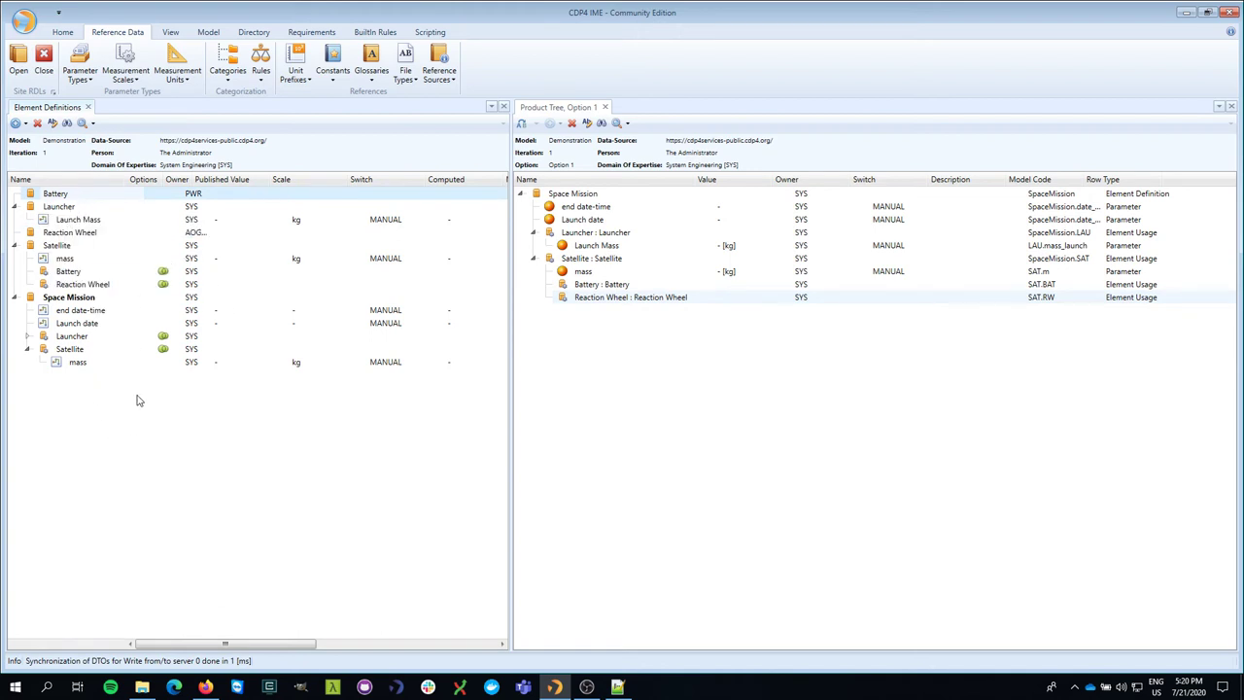
{"action": "left_click", "coordinate": [62, 300]}
{"action": "left_click", "coordinate": [28, 336]}
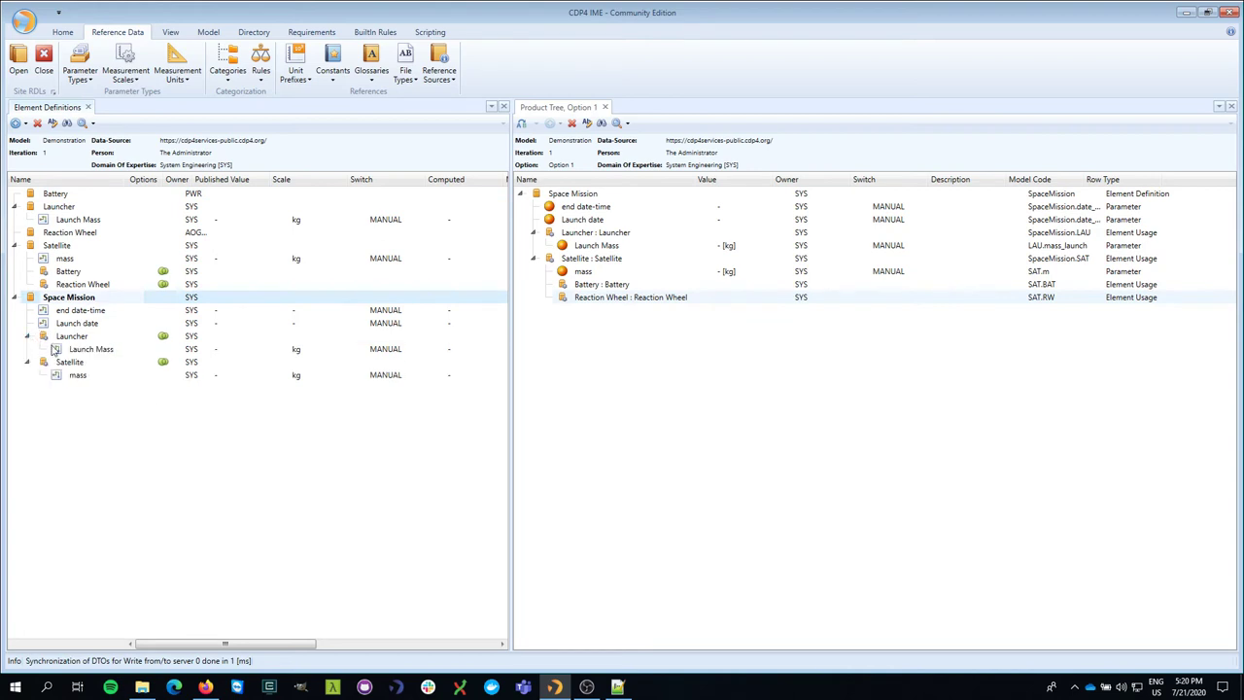
{"action": "left_click", "coordinate": [68, 338]}
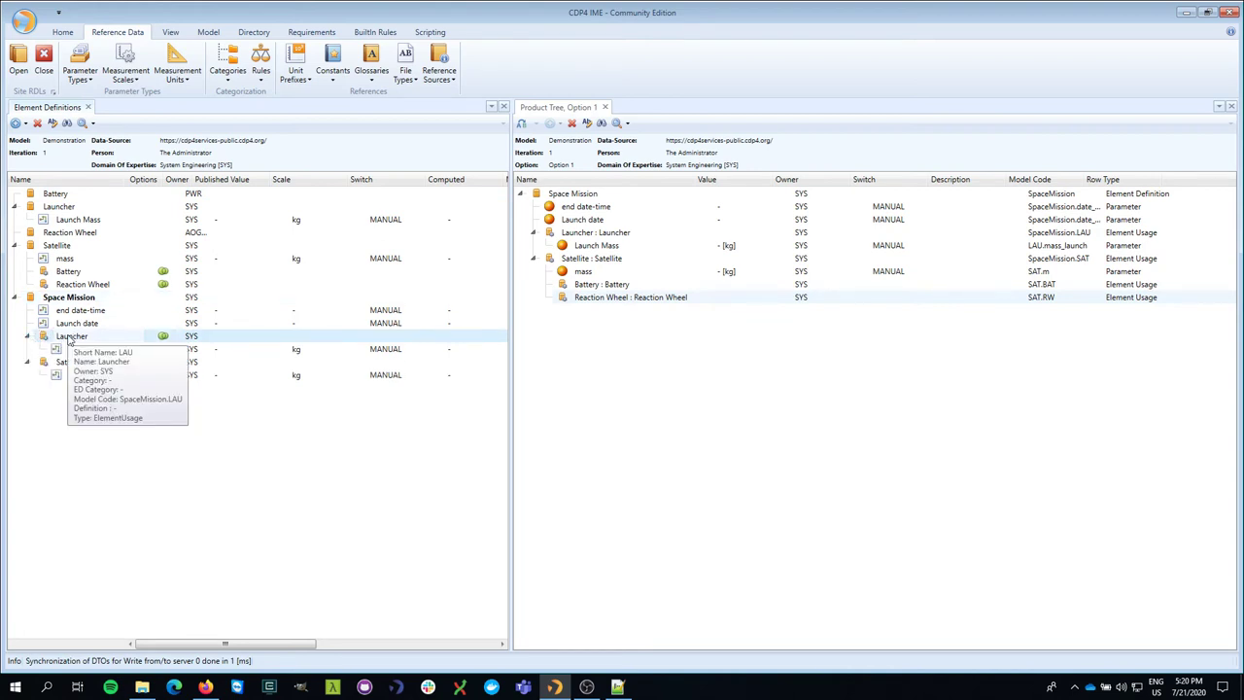
Inspect Space Mission's date parameters, Launcher, Battery and Reaction Wheel usages, then collapse Space Mission.
{"action": "left_click", "coordinate": [82, 299]}
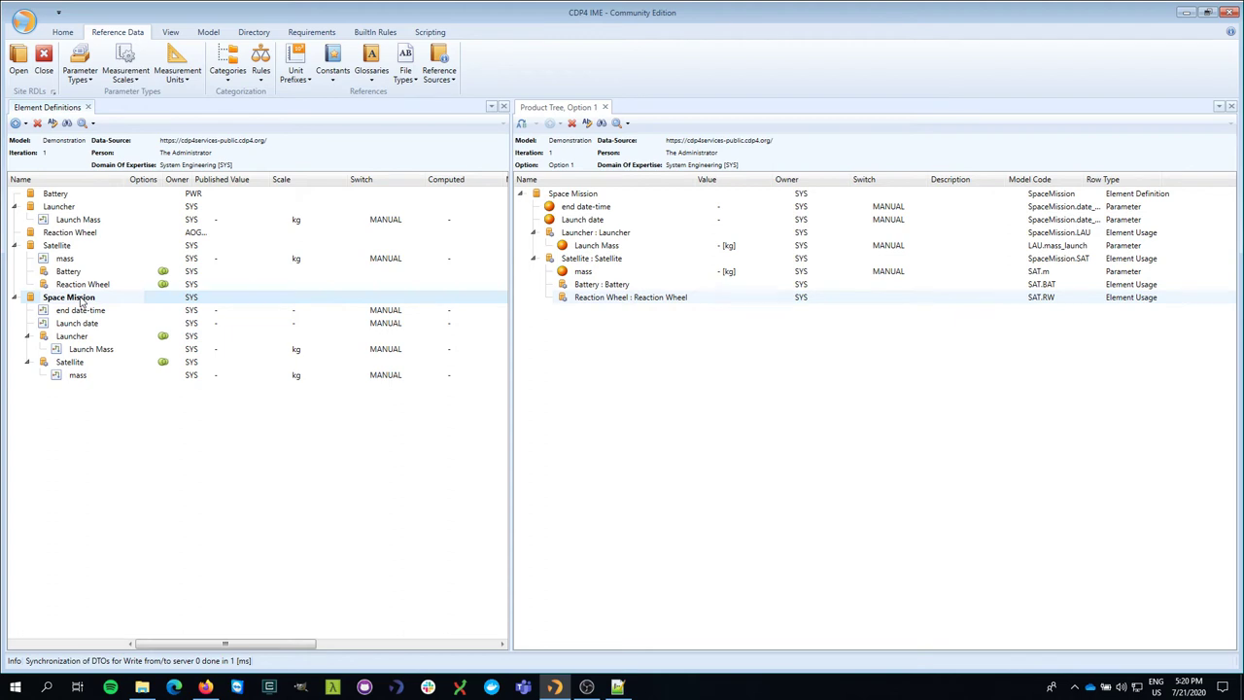
{"action": "left_click", "coordinate": [80, 309]}
{"action": "left_click", "coordinate": [76, 324]}
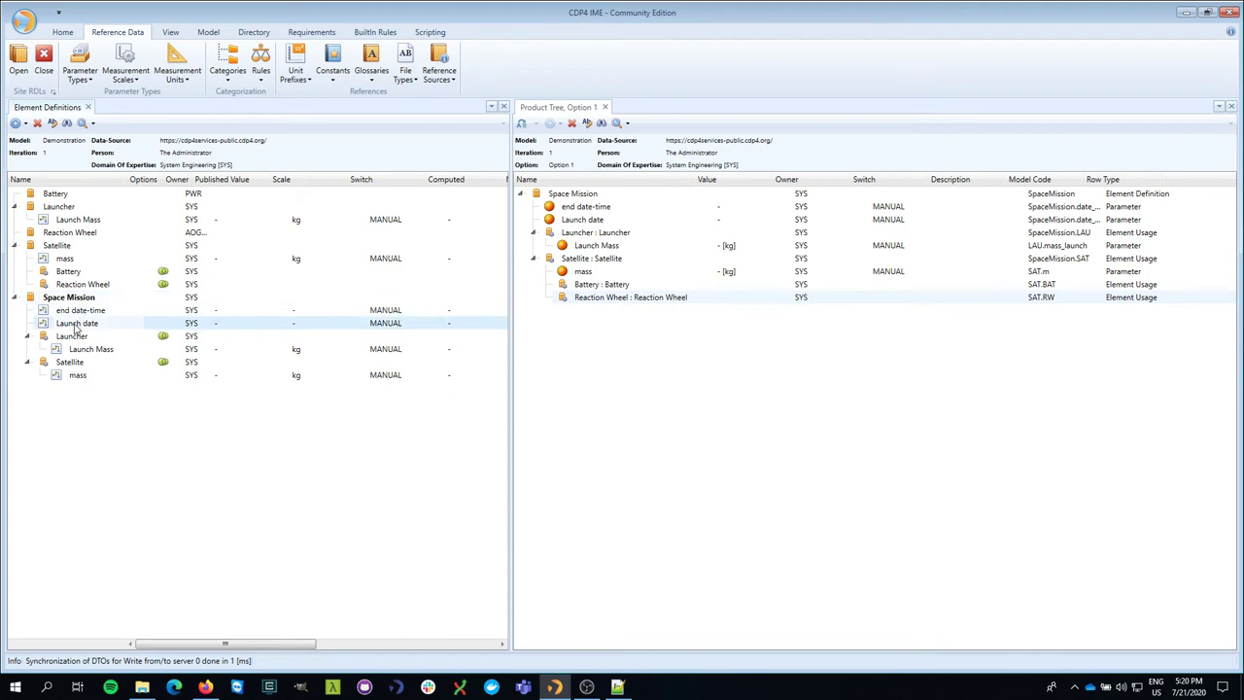
{"action": "left_click", "coordinate": [76, 337]}
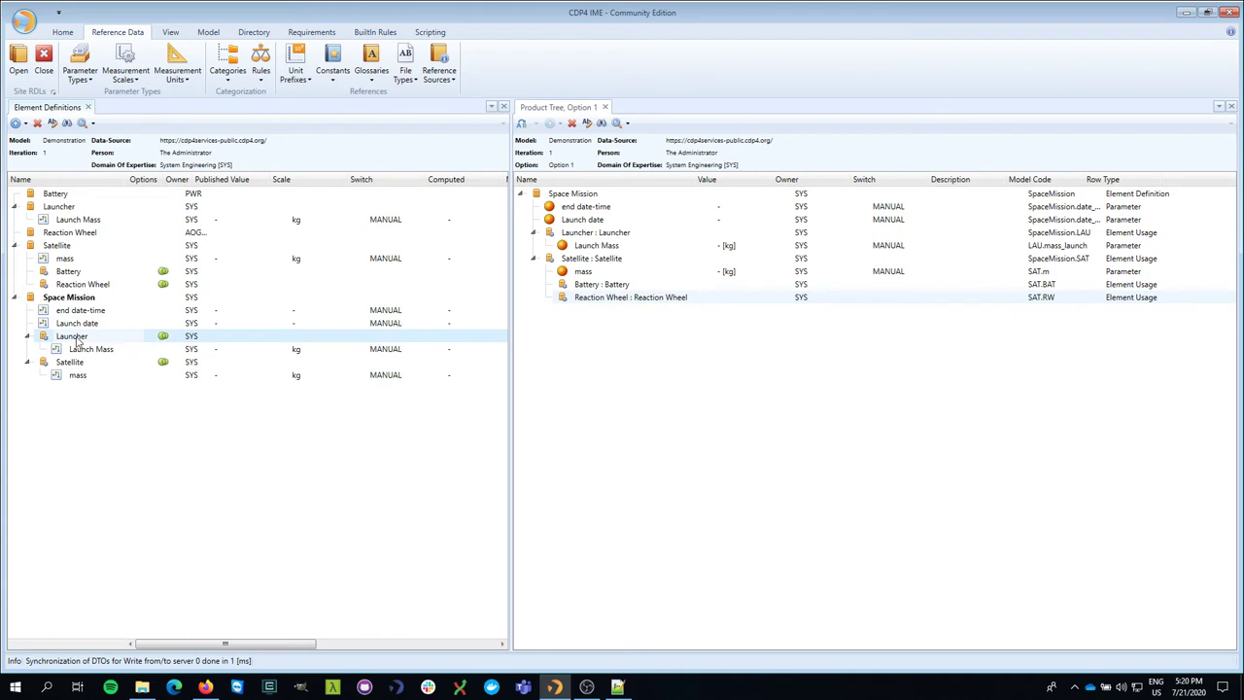
{"action": "left_click", "coordinate": [65, 197]}
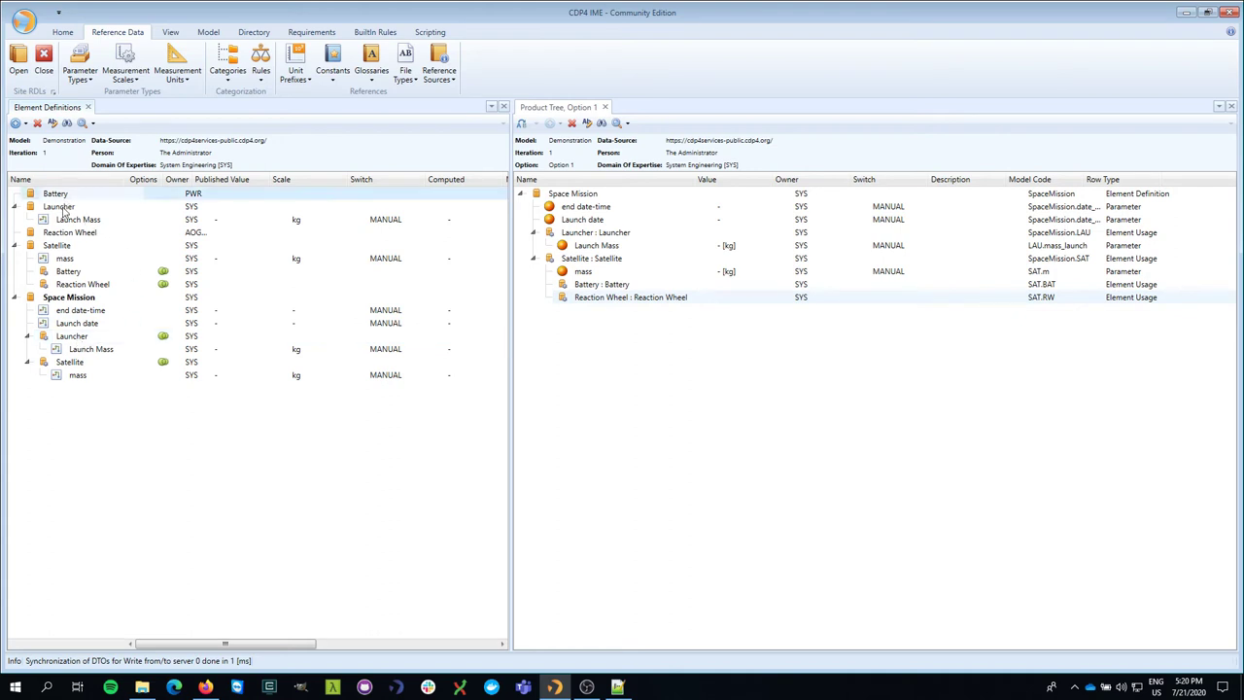
{"action": "left_click", "coordinate": [62, 208]}
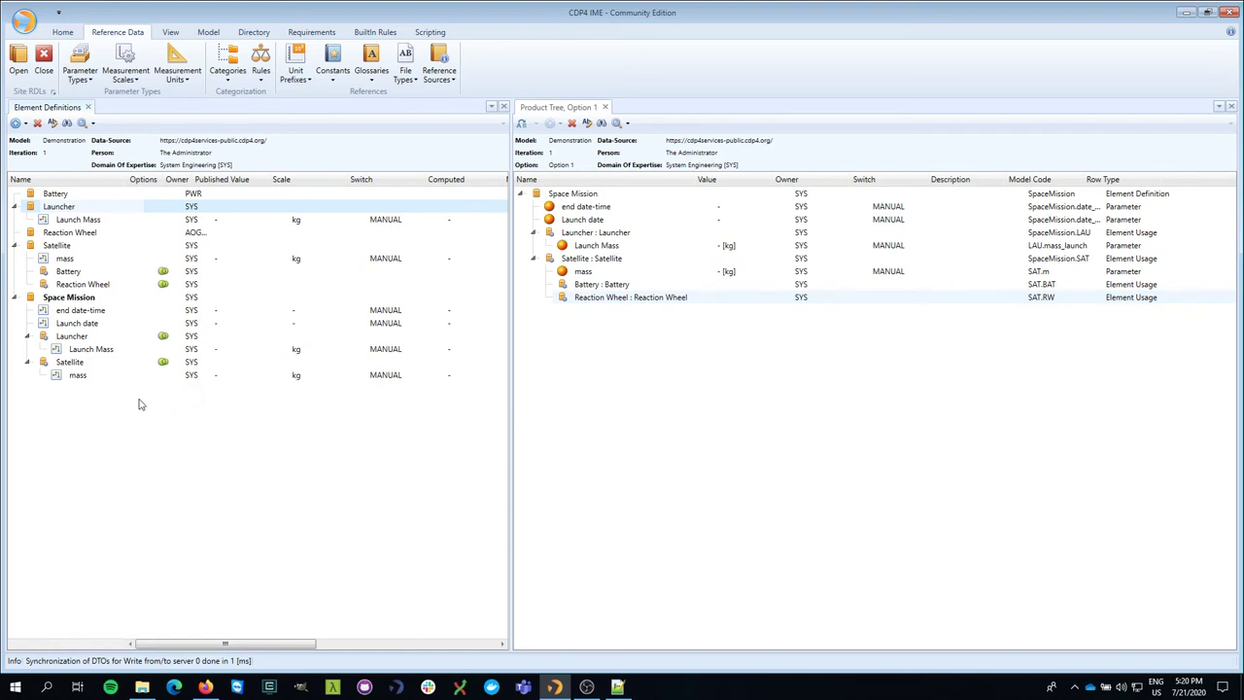
{"action": "left_click", "coordinate": [66, 338]}
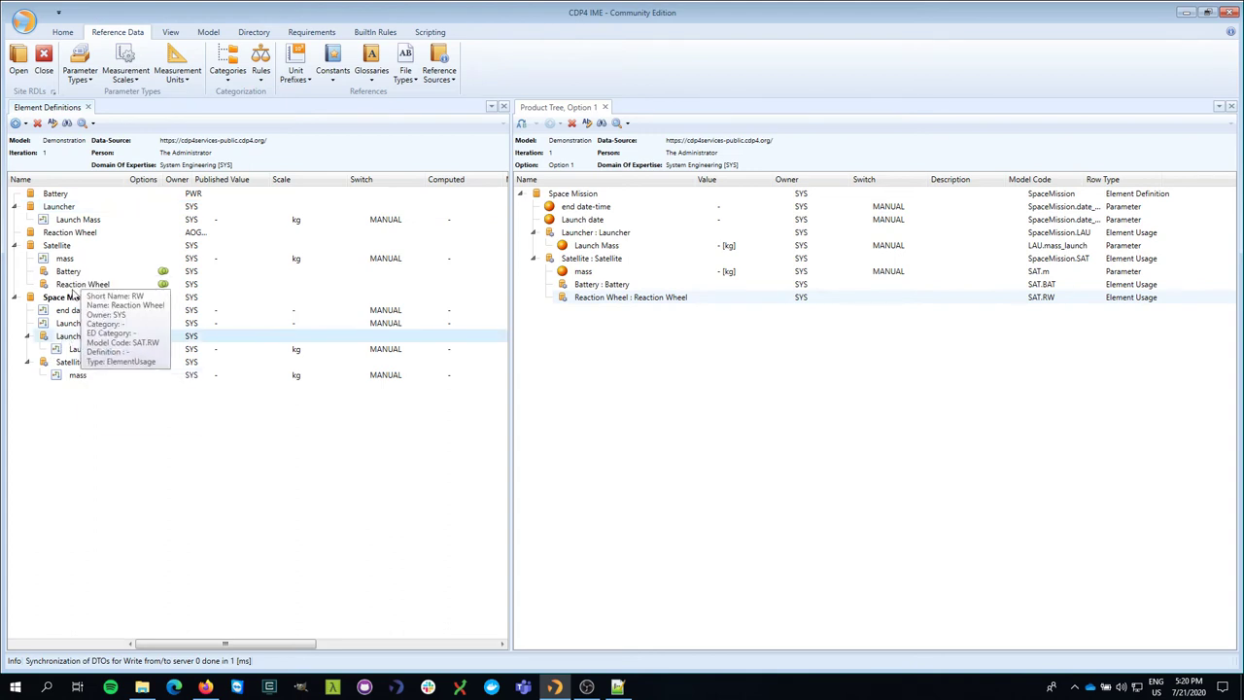
{"action": "left_click", "coordinate": [74, 274]}
{"action": "left_click", "coordinate": [80, 285]}
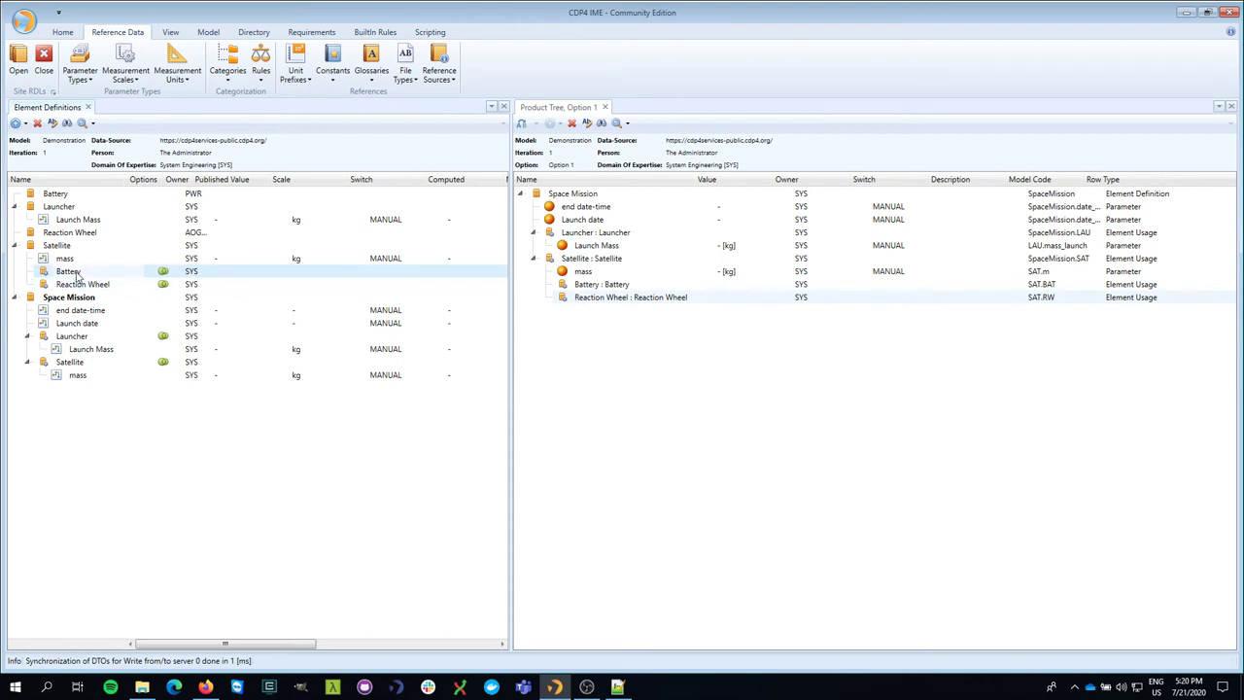
{"action": "left_click", "coordinate": [26, 298]}
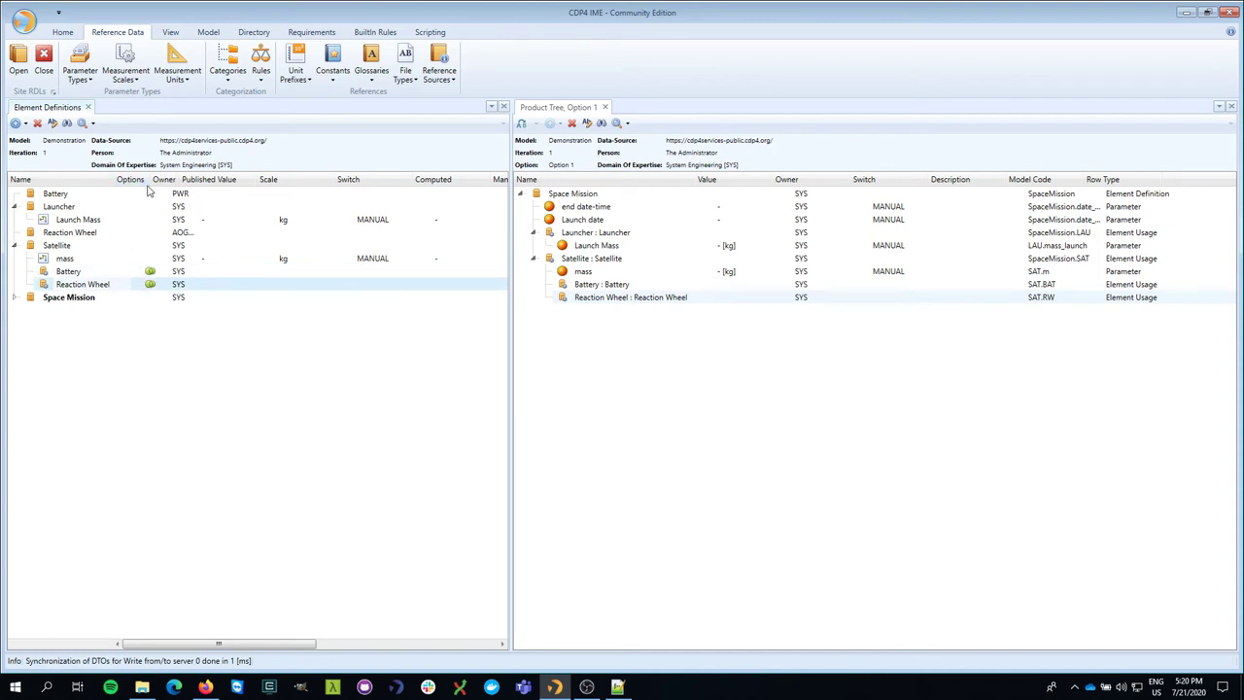
Widen the Options column and add a second Battery and further Reaction Wheel usages to Satellite.
{"action": "left_click_drag", "start_coordinate": [151, 181], "coordinate": [215, 183]}
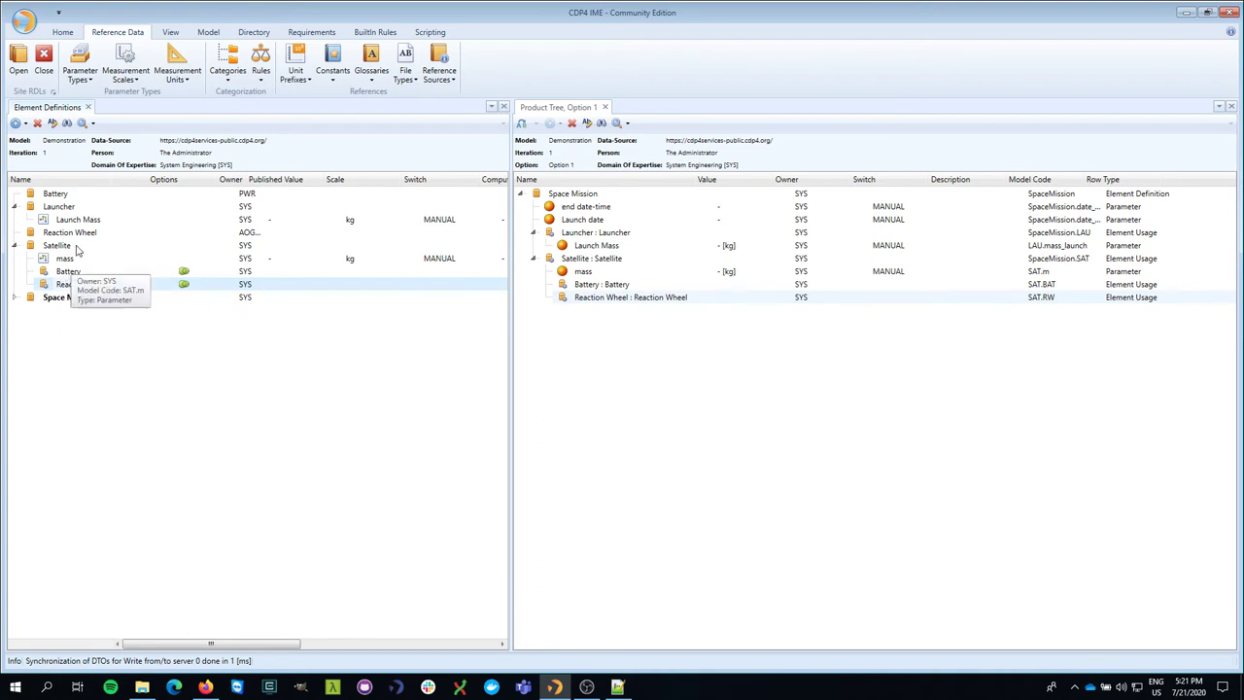
{"action": "left_click_drag", "start_coordinate": [46, 194], "coordinate": [61, 249]}
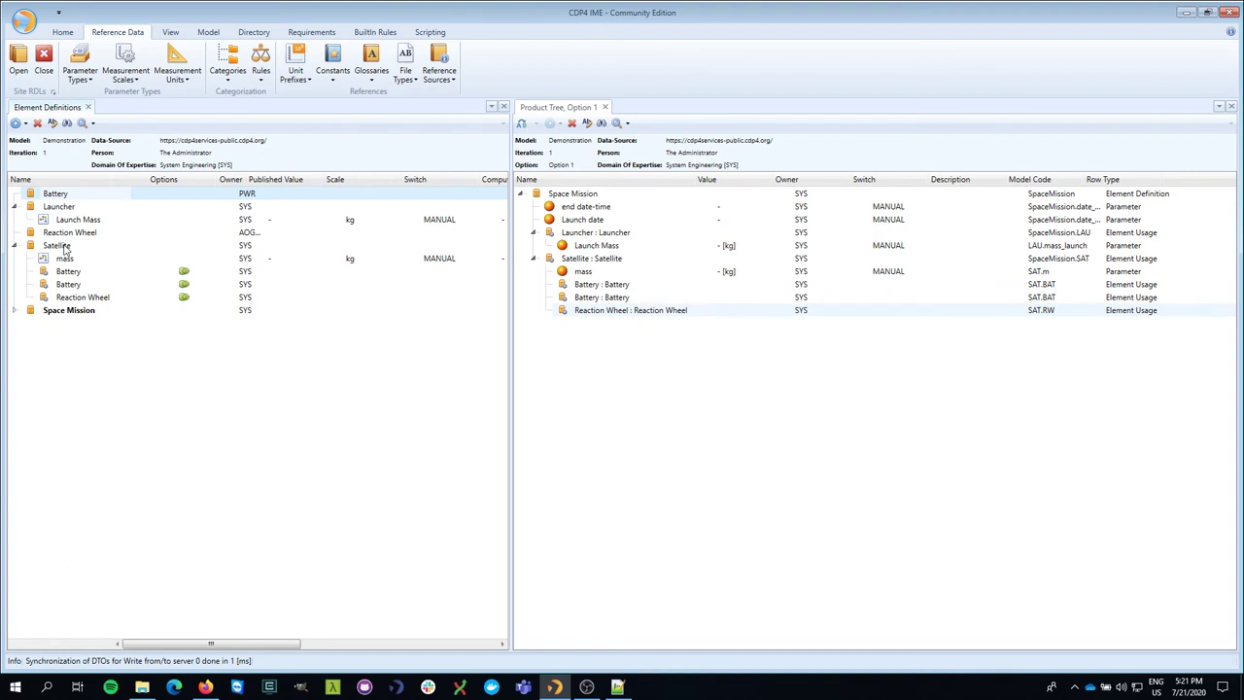
{"action": "left_click", "coordinate": [66, 235]}
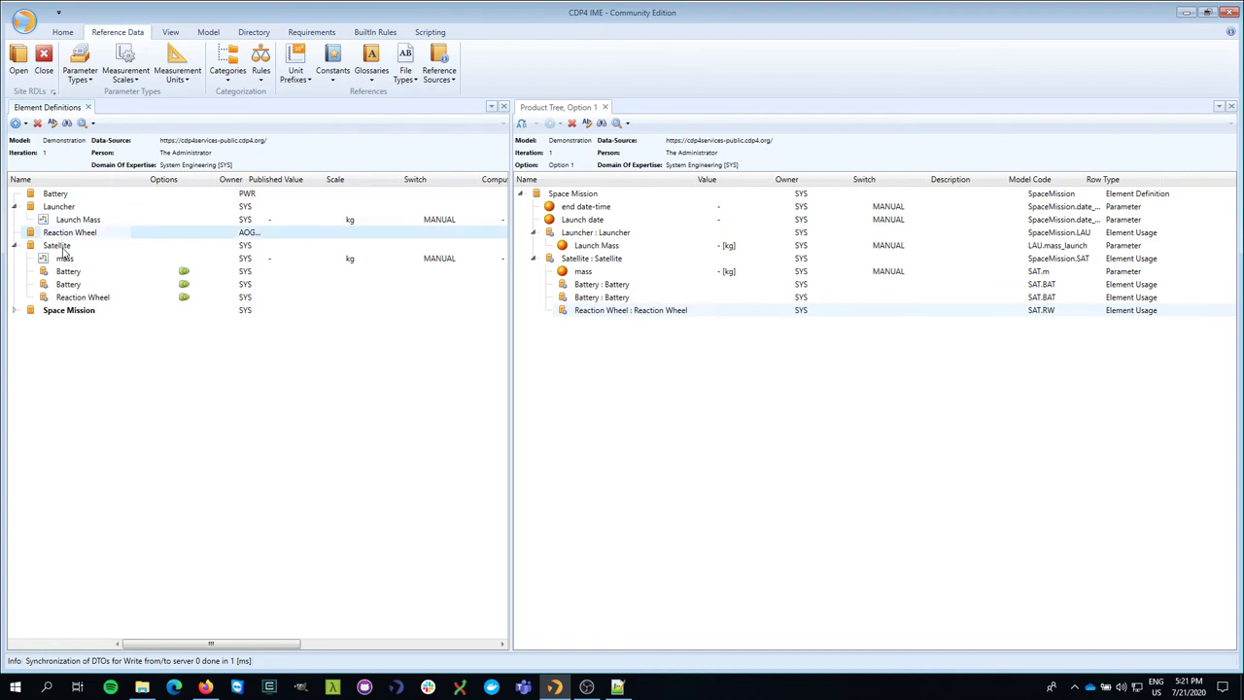
{"action": "left_click_drag", "start_coordinate": [93, 241], "coordinate": [63, 249]}
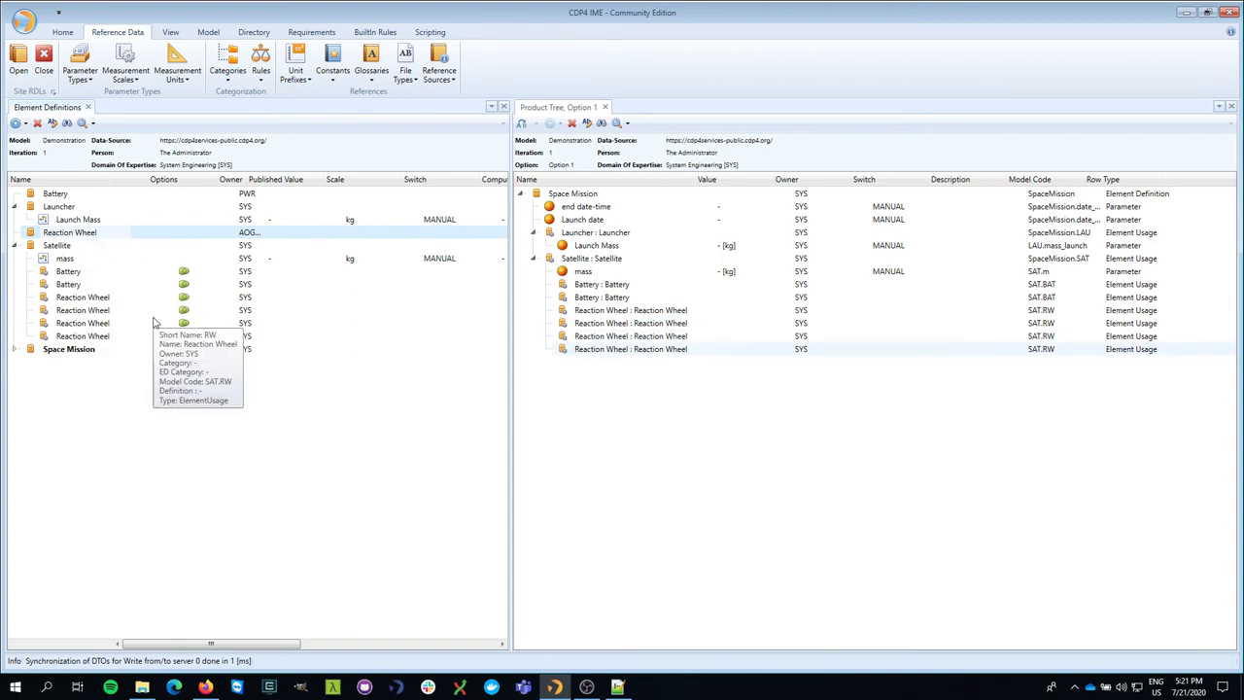
Rename the first Reaction Wheel usage to Reaction Wheel 1 with short name RW1.
{"action": "right_click", "coordinate": [85, 300]}
{"action": "mouse_move", "coordinate": [233, 310]}
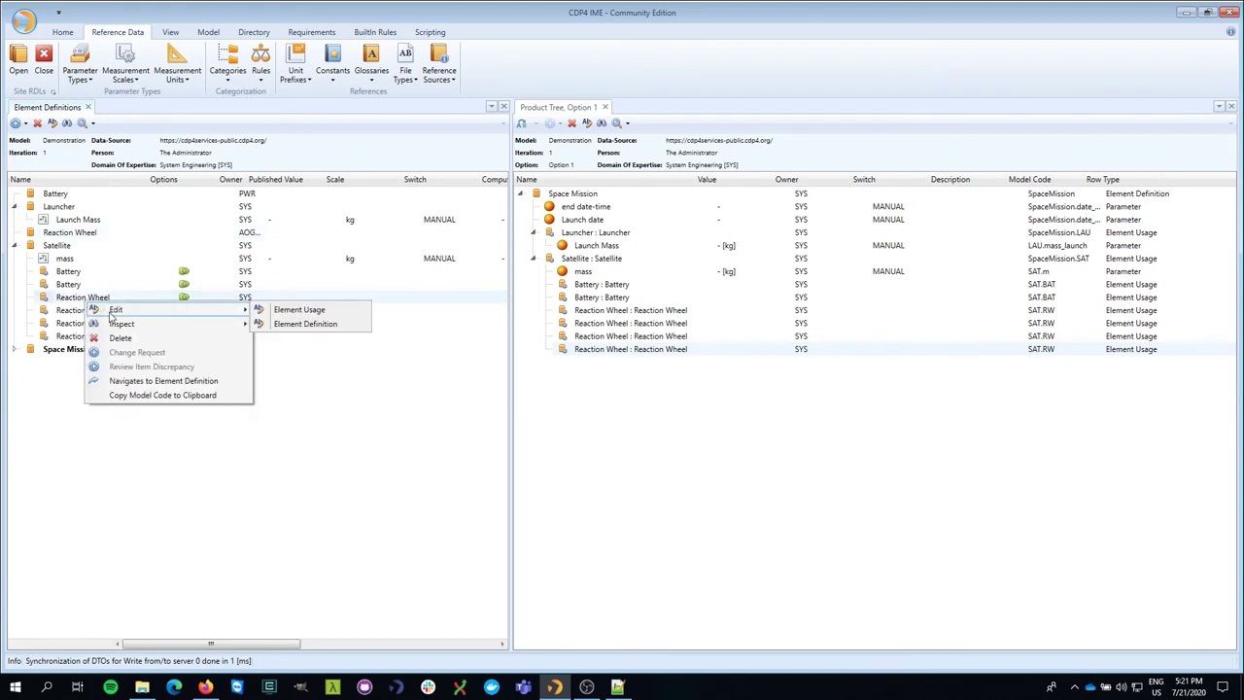
{"action": "left_click", "coordinate": [290, 311]}
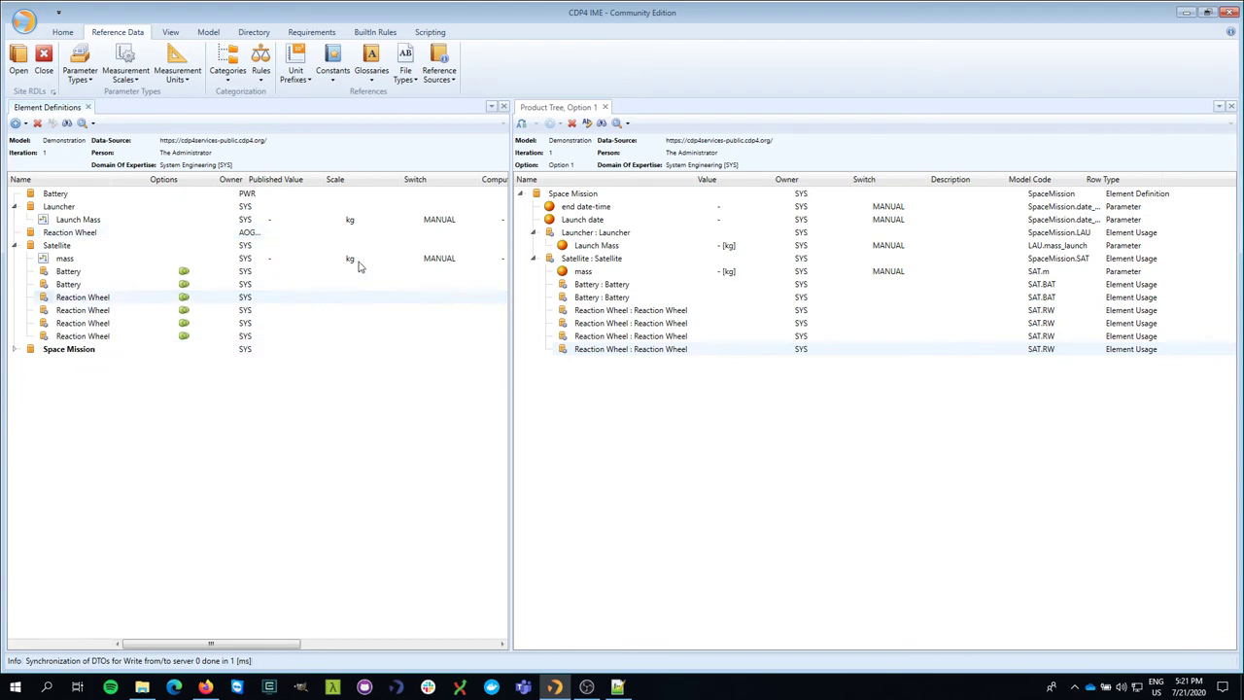
{"action": "left_click_drag", "start_coordinate": [523, 216], "coordinate": [418, 220]}
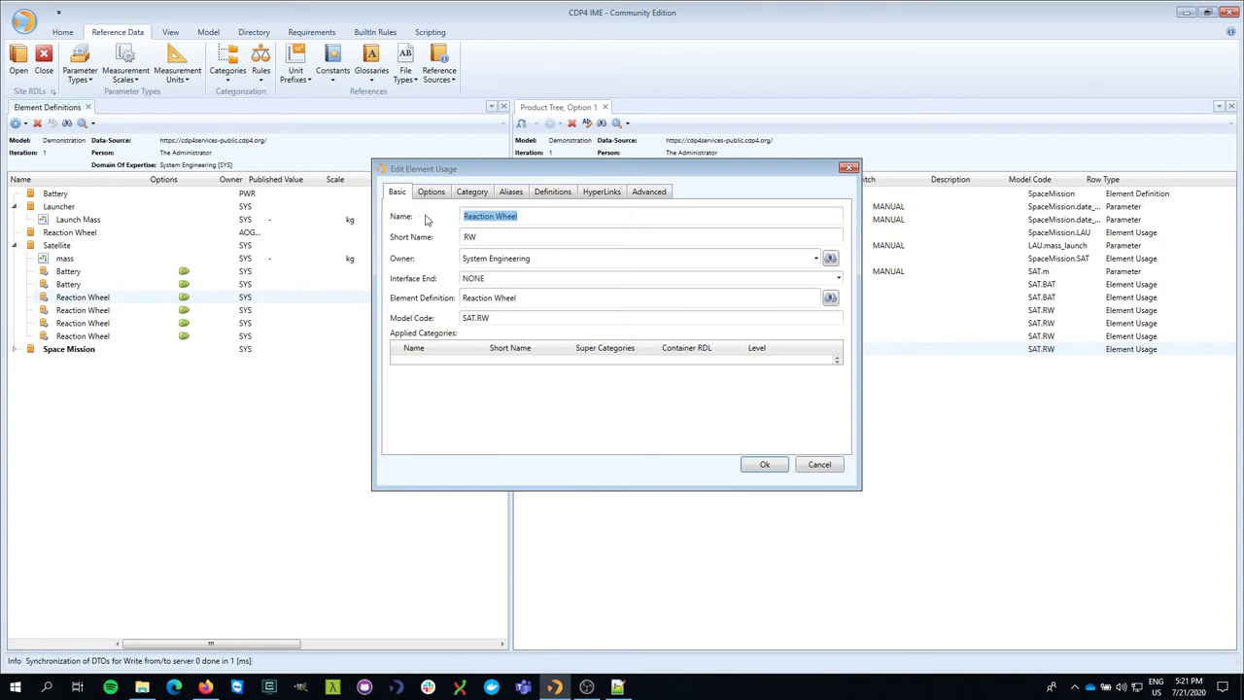
{"action": "left_click", "coordinate": [564, 216]}
{"action": "type", "text": "1"}
{"action": "left_click", "coordinate": [493, 236]}
{"action": "type", "text": "1"}
{"action": "left_click", "coordinate": [765, 464]}
Rename the second Reaction Wheel usage to Reaction Wheel 2 with short name RW2.
{"action": "right_click", "coordinate": [95, 311]}
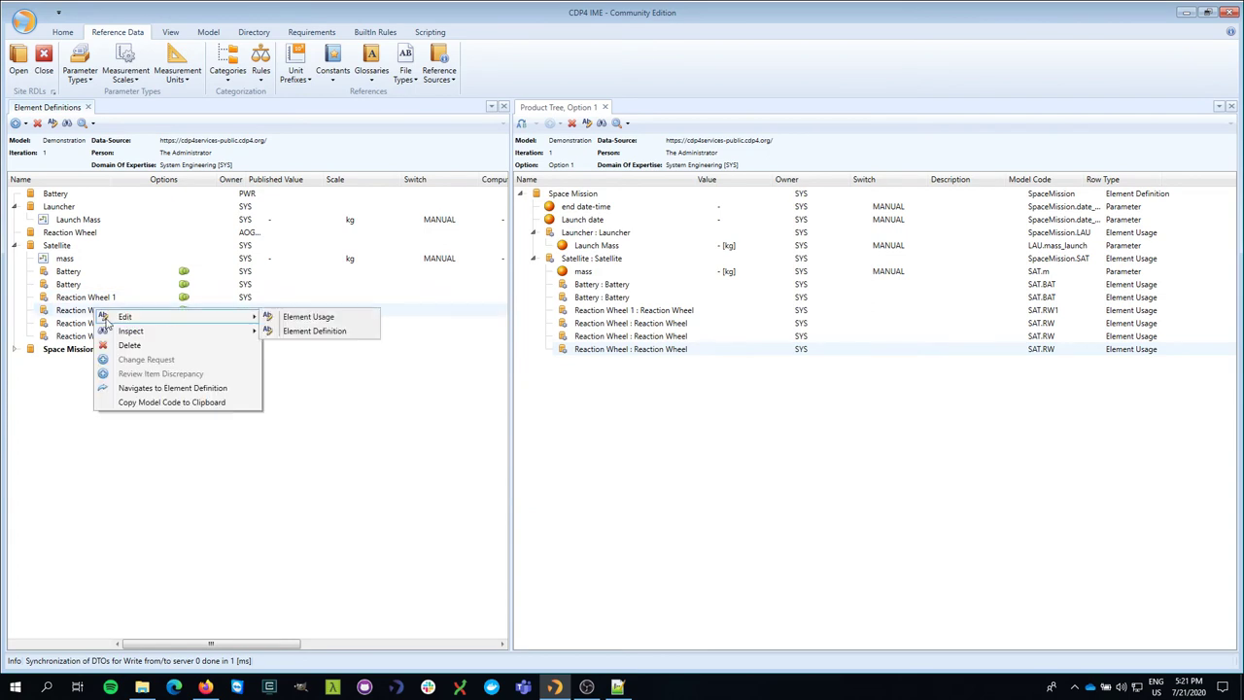
{"action": "left_click", "coordinate": [490, 285]}
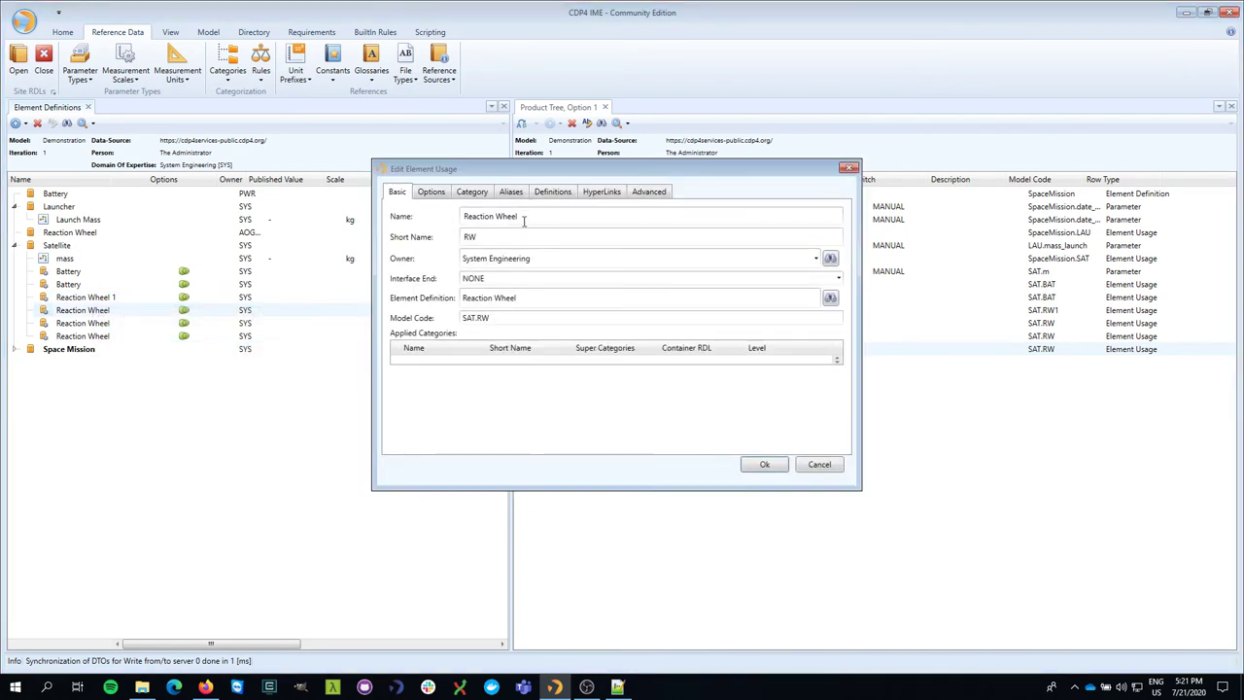
{"action": "type", "text": "2"}
{"action": "left_click", "coordinate": [508, 238]}
{"action": "type", "text": "2"}
{"action": "left_click", "coordinate": [764, 463]}
Rename the third Reaction Wheel usage to Reaction Wheel 3 with short name RW3.
{"action": "right_click", "coordinate": [116, 324]}
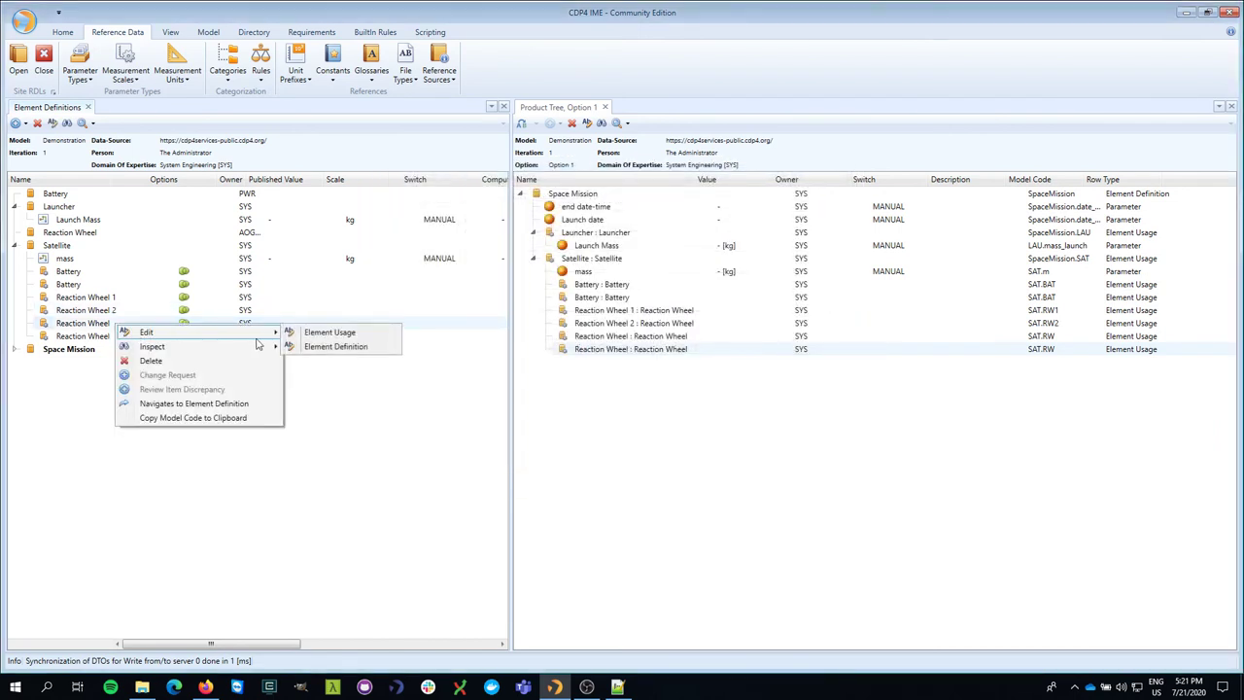
{"action": "left_click", "coordinate": [327, 345]}
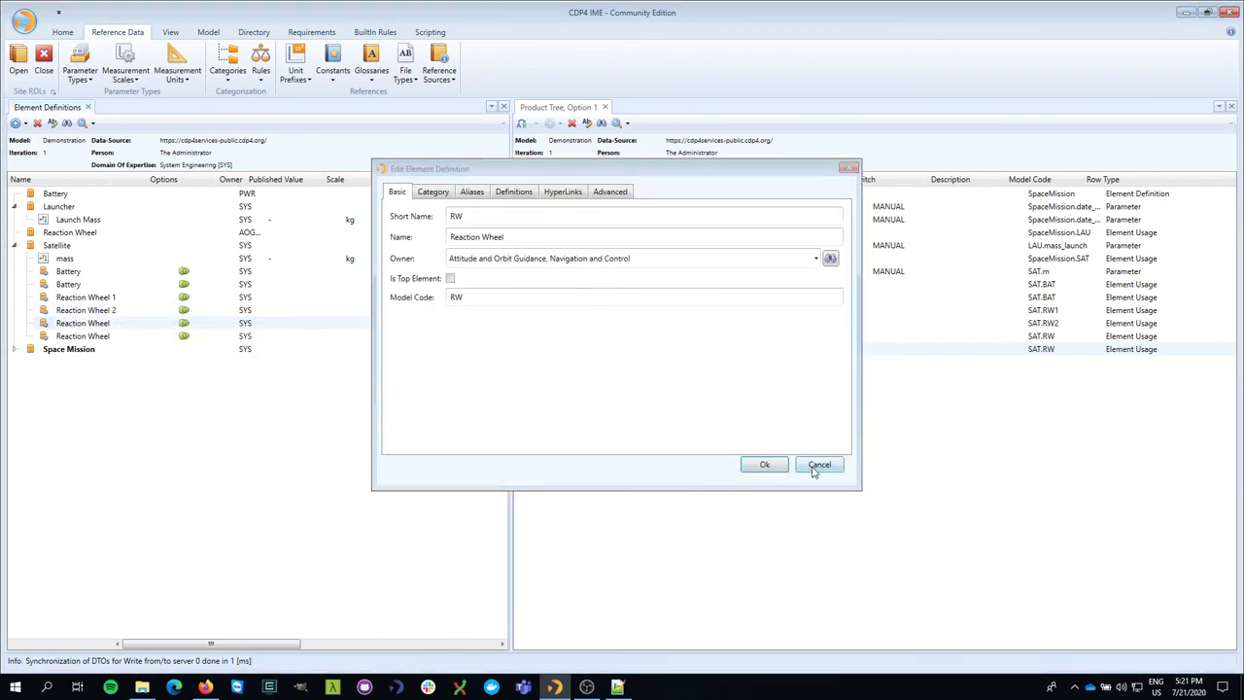
{"action": "left_click", "coordinate": [818, 465]}
{"action": "right_click", "coordinate": [78, 330]}
{"action": "mouse_move", "coordinate": [239, 335]}
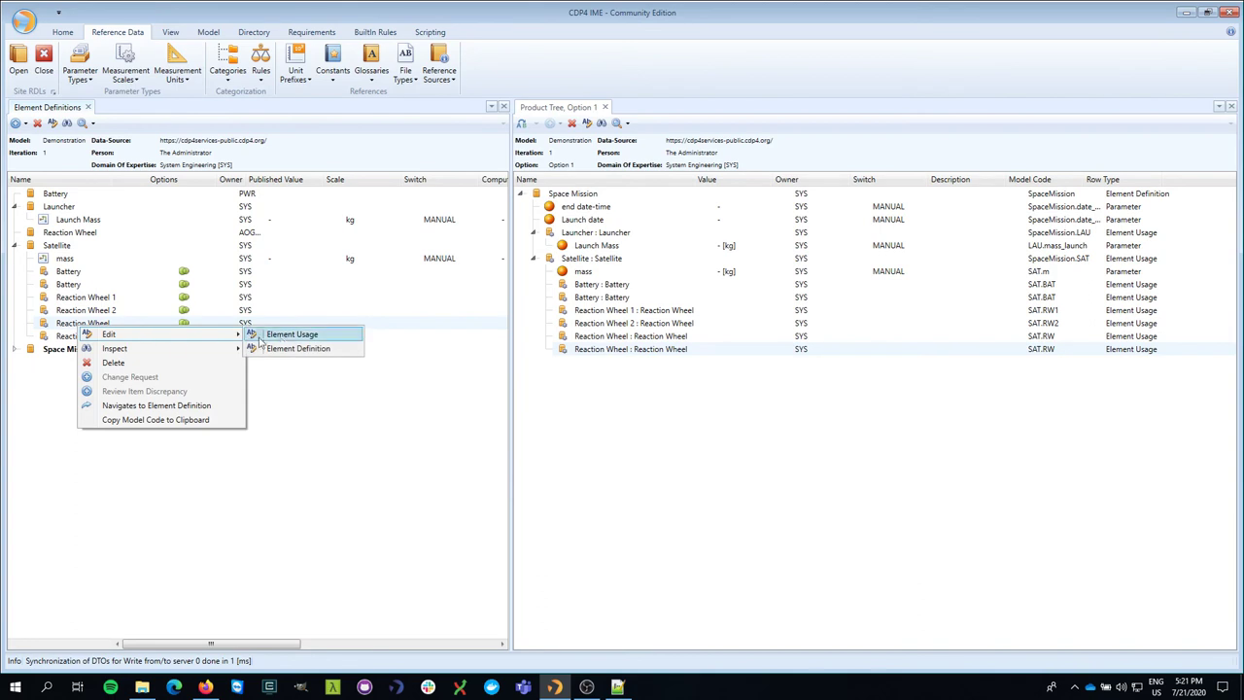
{"action": "left_click", "coordinate": [290, 344]}
{"action": "left_click", "coordinate": [535, 215]}
{"action": "type", "text": "33"}
{"action": "left_click", "coordinate": [765, 466]}
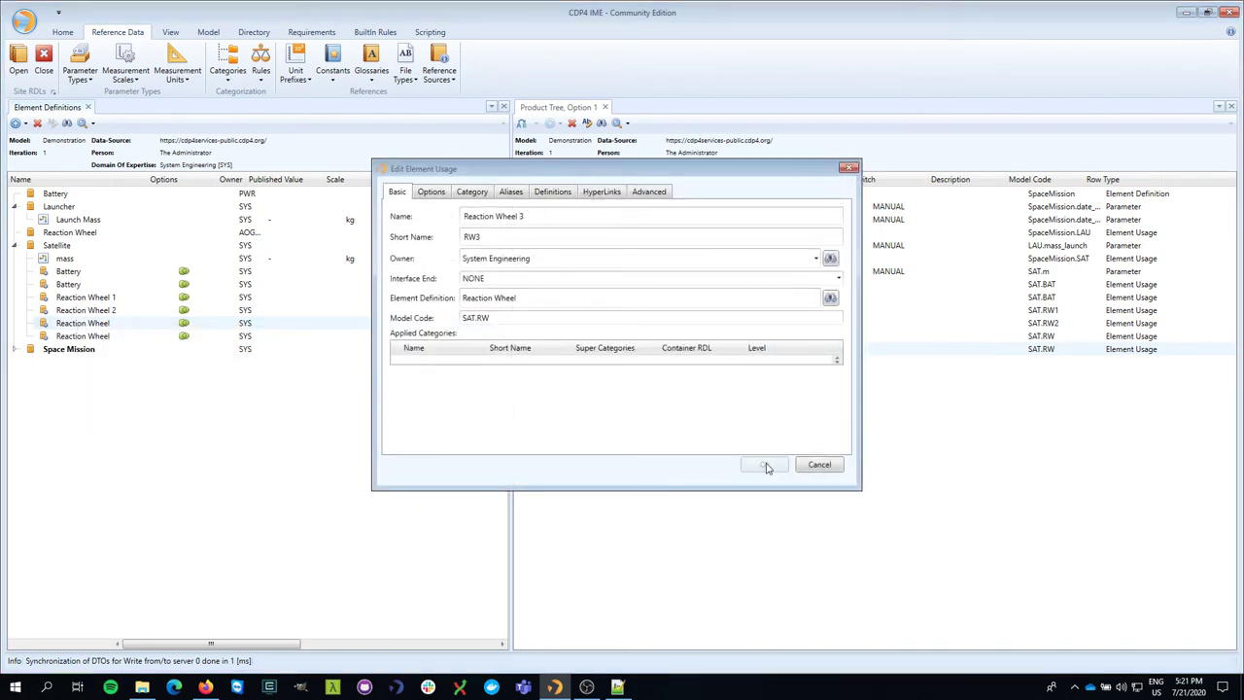
Rename the last Reaction Wheel usage to Reaction Wheel 4 with short name RW4.
{"action": "right_click", "coordinate": [124, 336]}
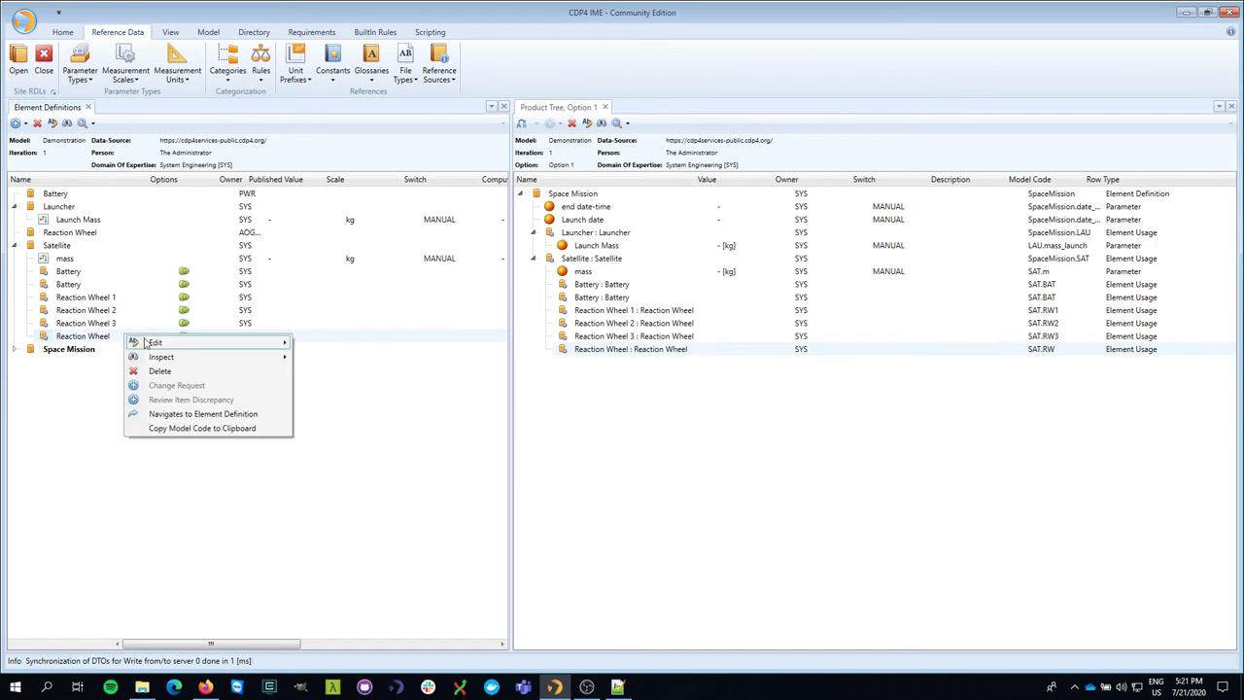
{"action": "mouse_move", "coordinate": [285, 348]}
{"action": "left_click", "coordinate": [335, 342]}
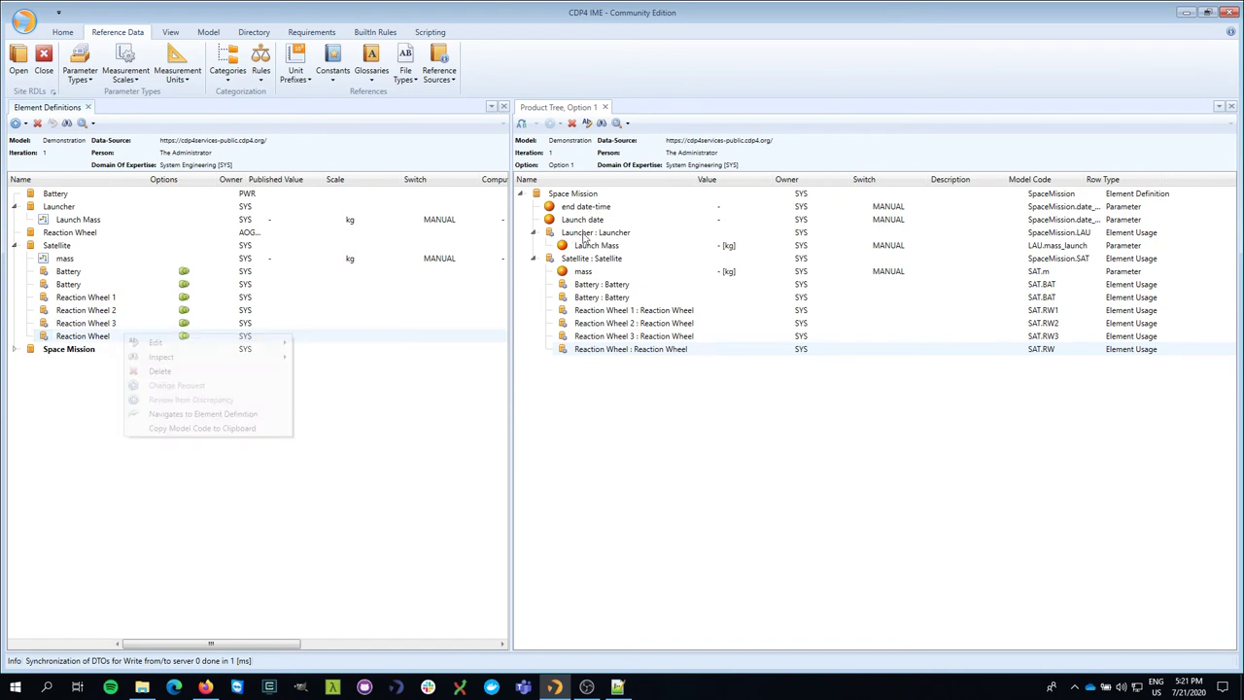
{"action": "type", "text": "4"}
{"action": "left_click", "coordinate": [513, 239]}
{"action": "type", "text": "4"}
{"action": "left_click", "coordinate": [754, 463]}
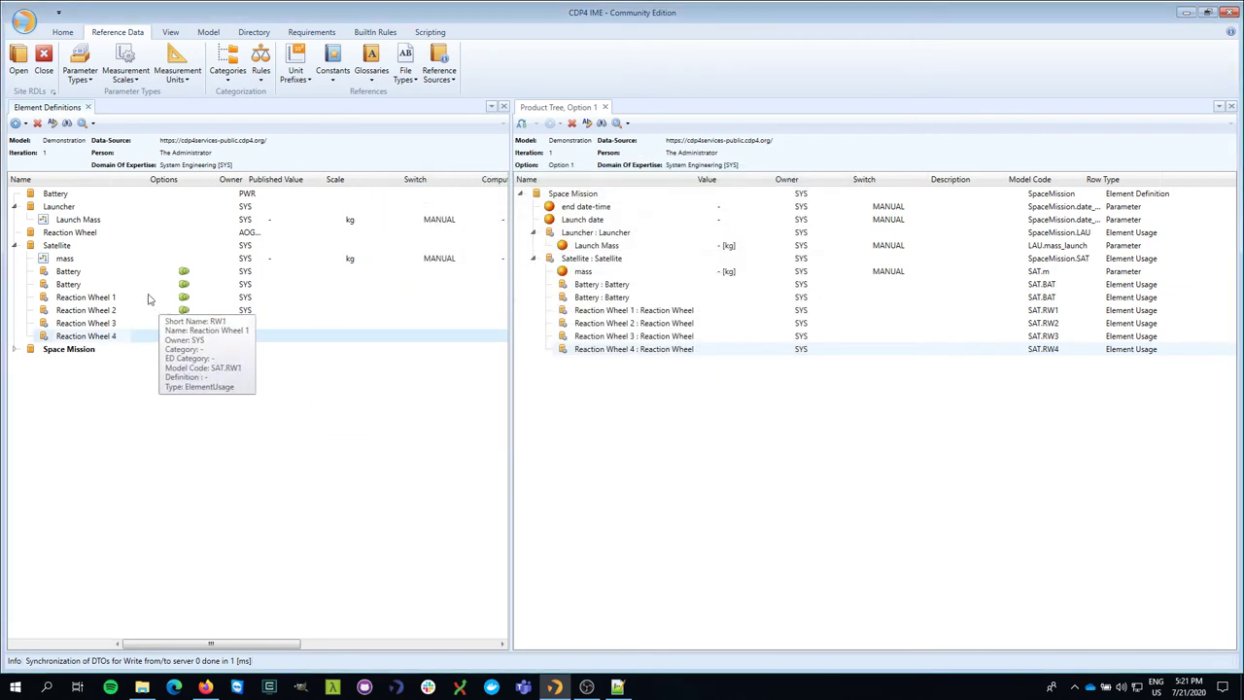
{"action": "left_click", "coordinate": [637, 313]}
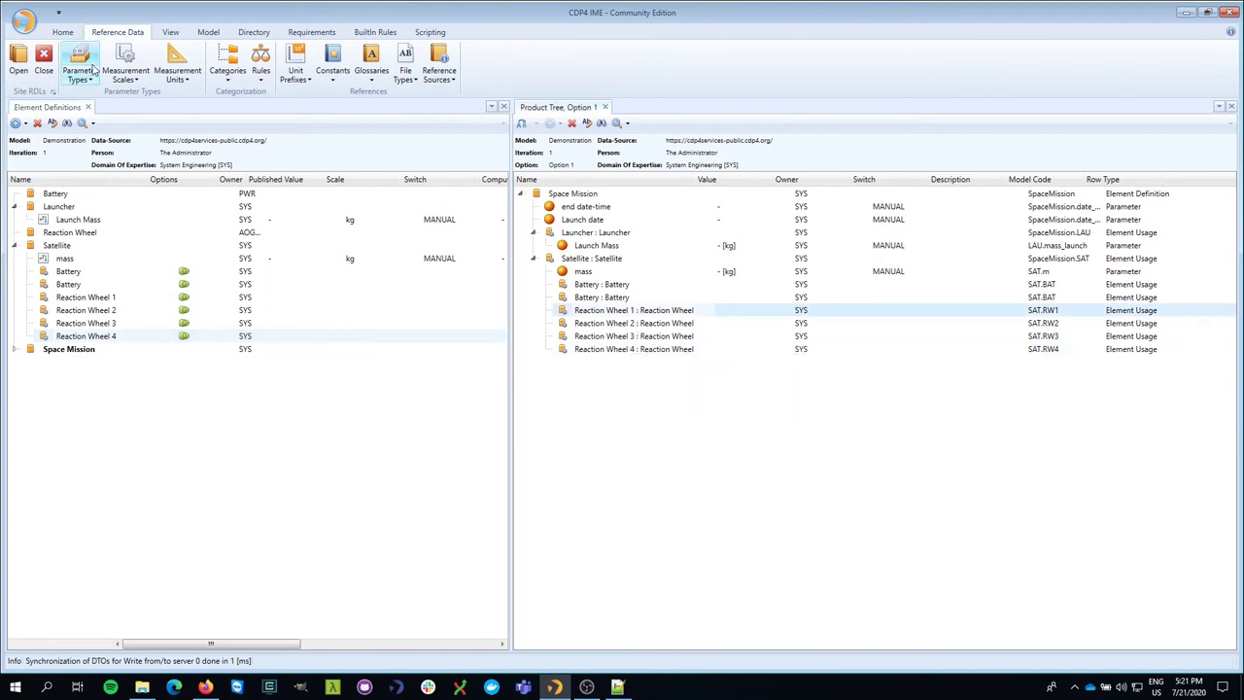
Filter Parameter Types by 'ma' and drop mass onto the Battery and Reaction Wheel definitions.
{"action": "left_click", "coordinate": [86, 70]}
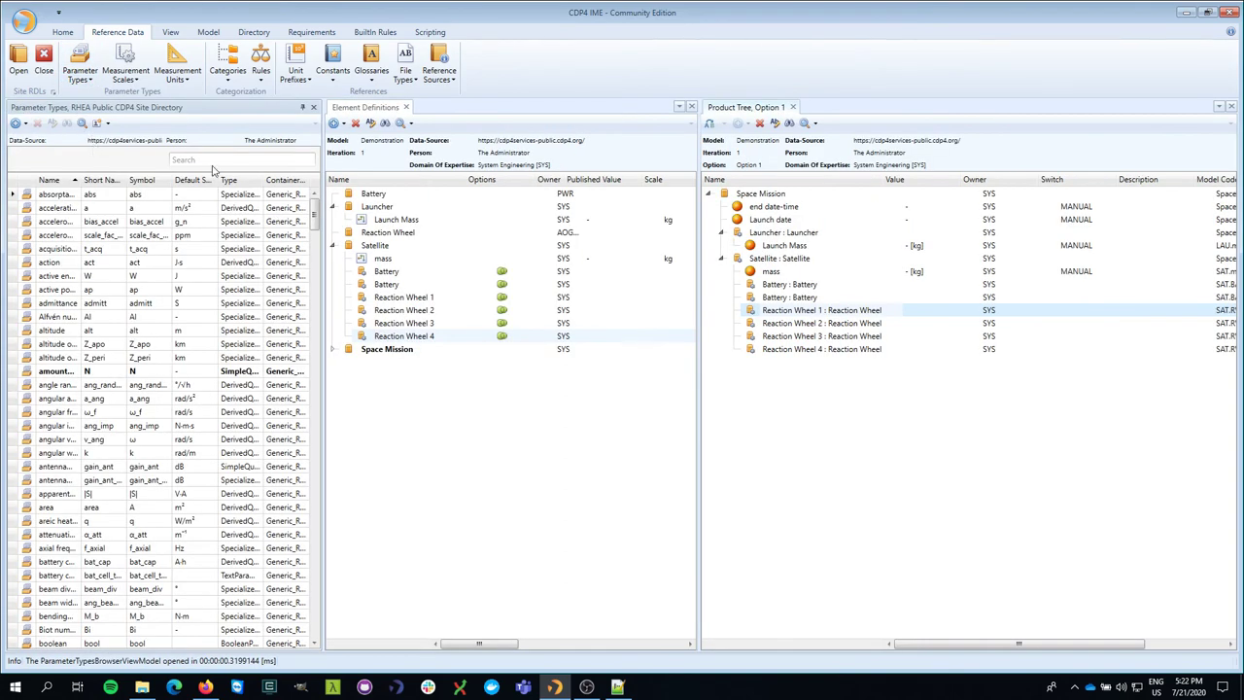
{"action": "left_click", "coordinate": [206, 160]}
{"action": "type", "text": "mass"}
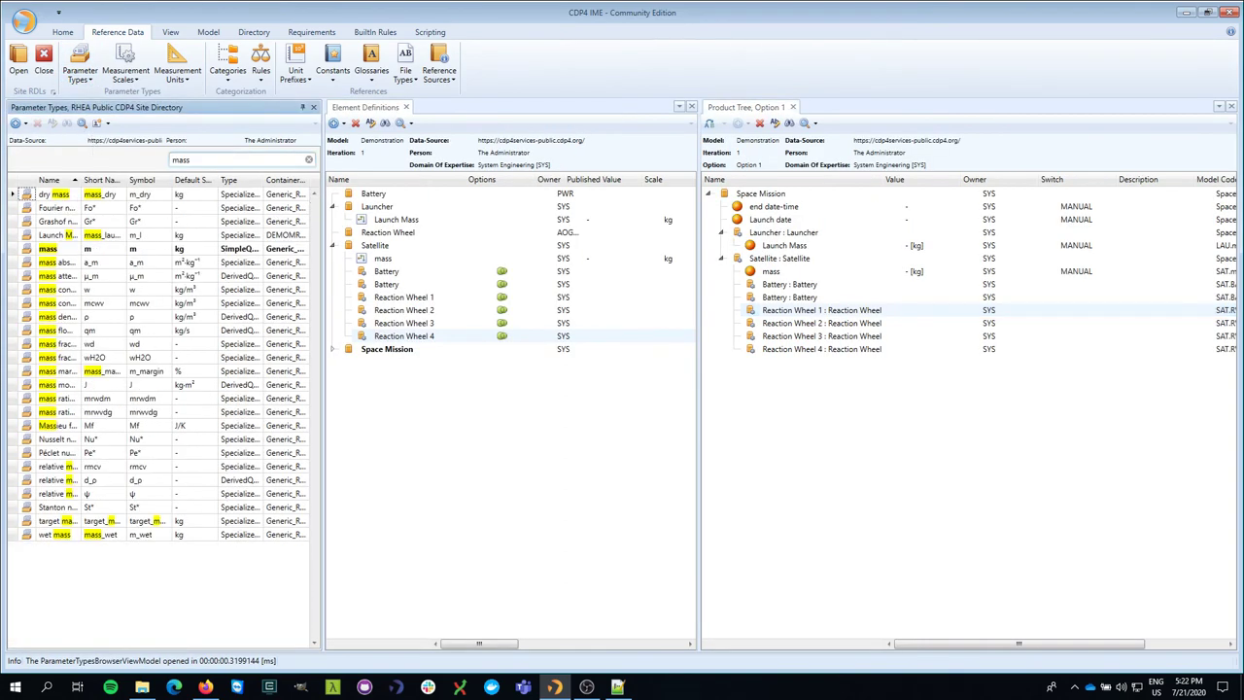
{"action": "left_click", "coordinate": [61, 251]}
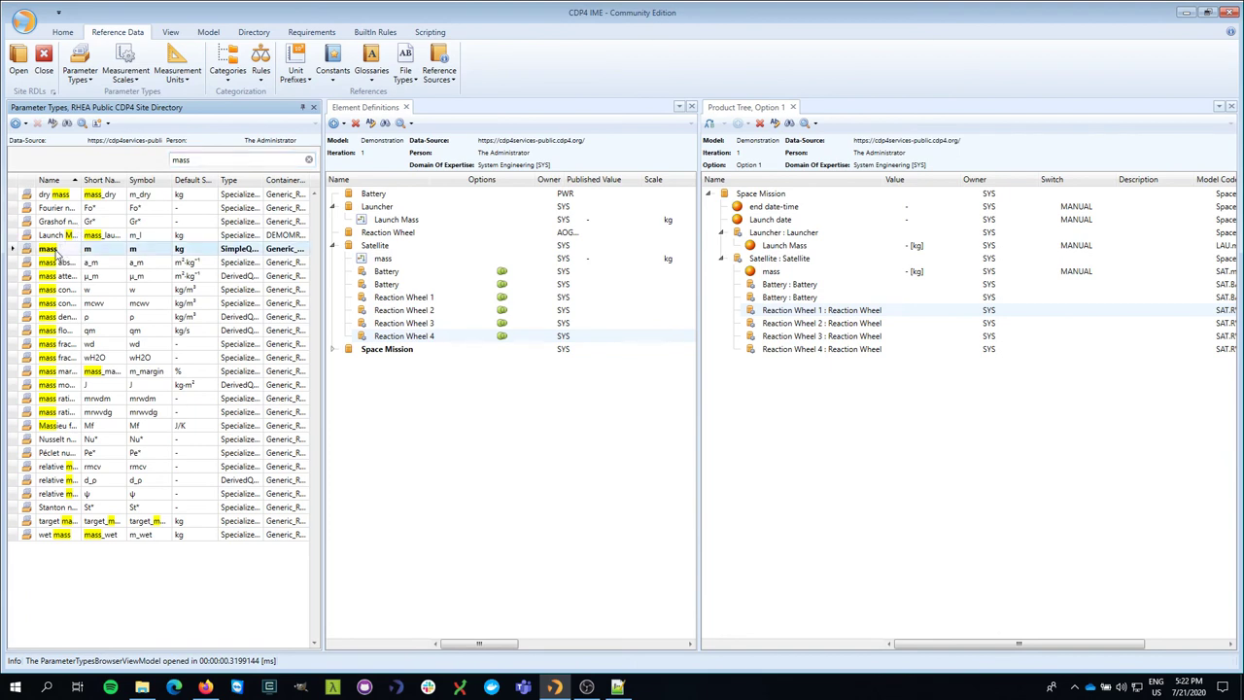
{"action": "left_click_drag", "start_coordinate": [57, 251], "coordinate": [371, 198]}
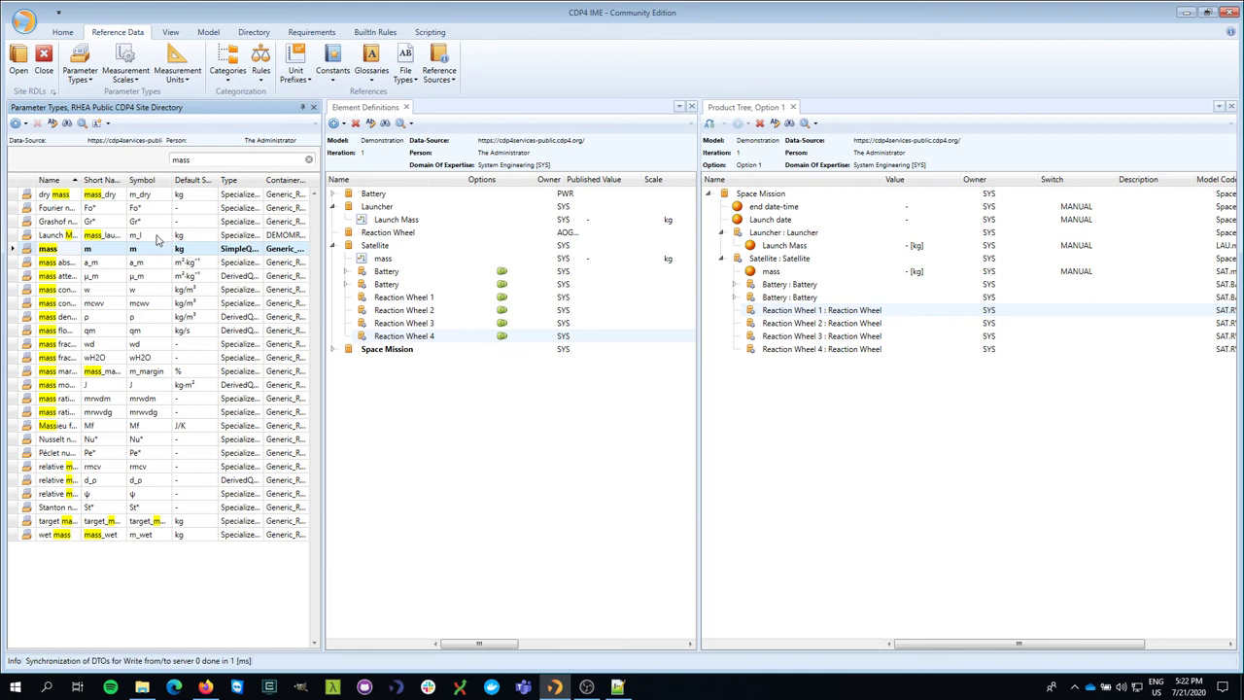
{"action": "left_click_drag", "start_coordinate": [198, 256], "coordinate": [385, 245]}
Expand the Battery and Reaction Wheel definitions to show their mass parameters.
{"action": "left_click", "coordinate": [333, 194]}
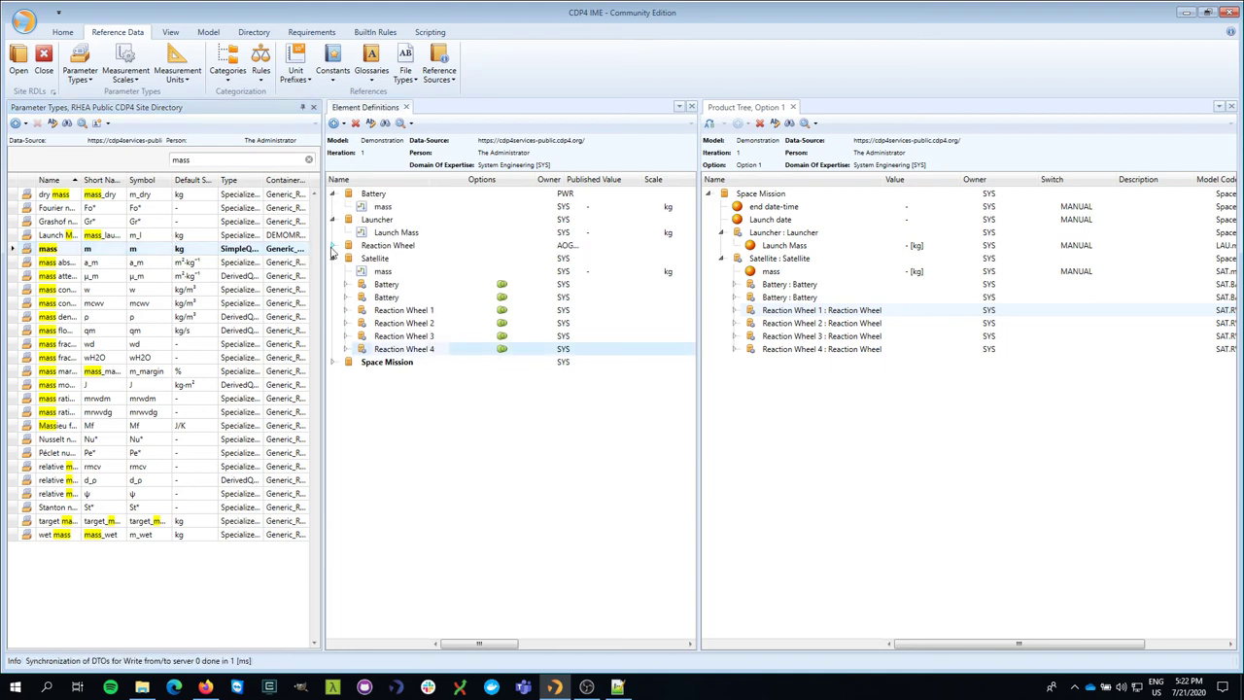
{"action": "left_click", "coordinate": [333, 245]}
{"action": "left_click", "coordinate": [382, 206]}
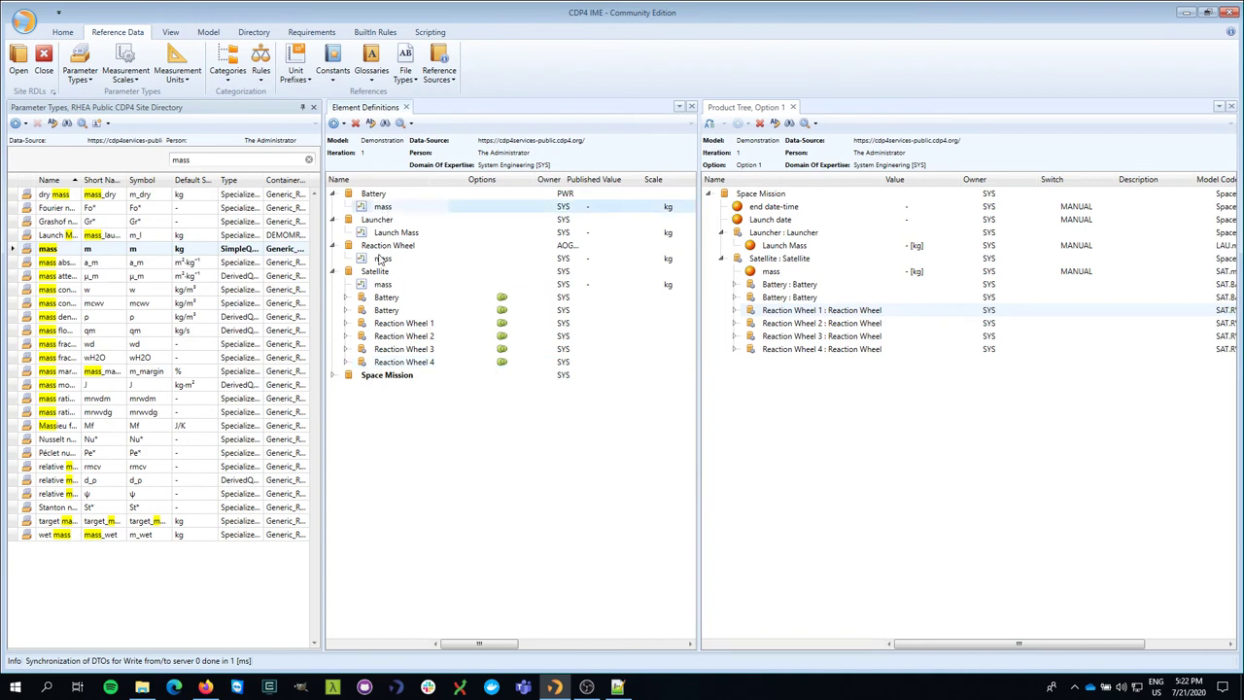
{"action": "left_click", "coordinate": [381, 259]}
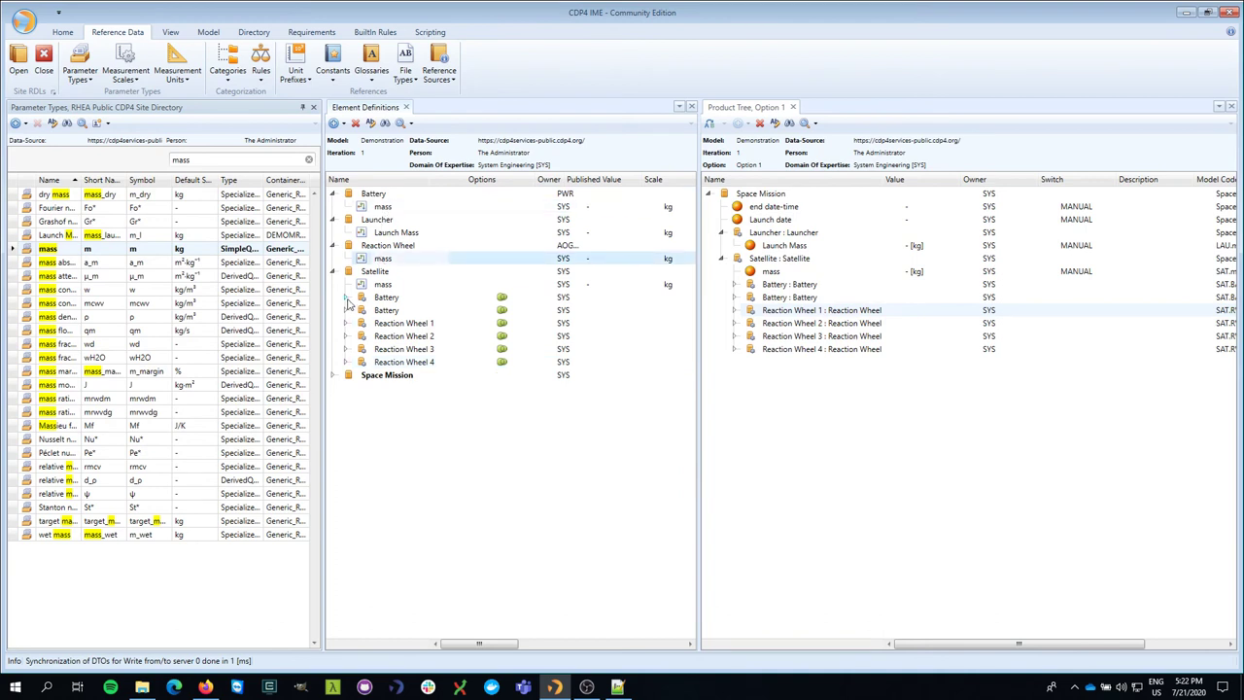
Expand both Satellite batteries and Reaction Wheels 1–4 in Element Definitions to show mass.
{"action": "left_click", "coordinate": [346, 297]}
{"action": "left_click", "coordinate": [386, 297]}
{"action": "left_click", "coordinate": [386, 323]}
{"action": "left_click", "coordinate": [346, 322]}
{"action": "left_click", "coordinate": [346, 350]}
{"action": "left_click", "coordinate": [347, 377]}
{"action": "left_click", "coordinate": [347, 414]}
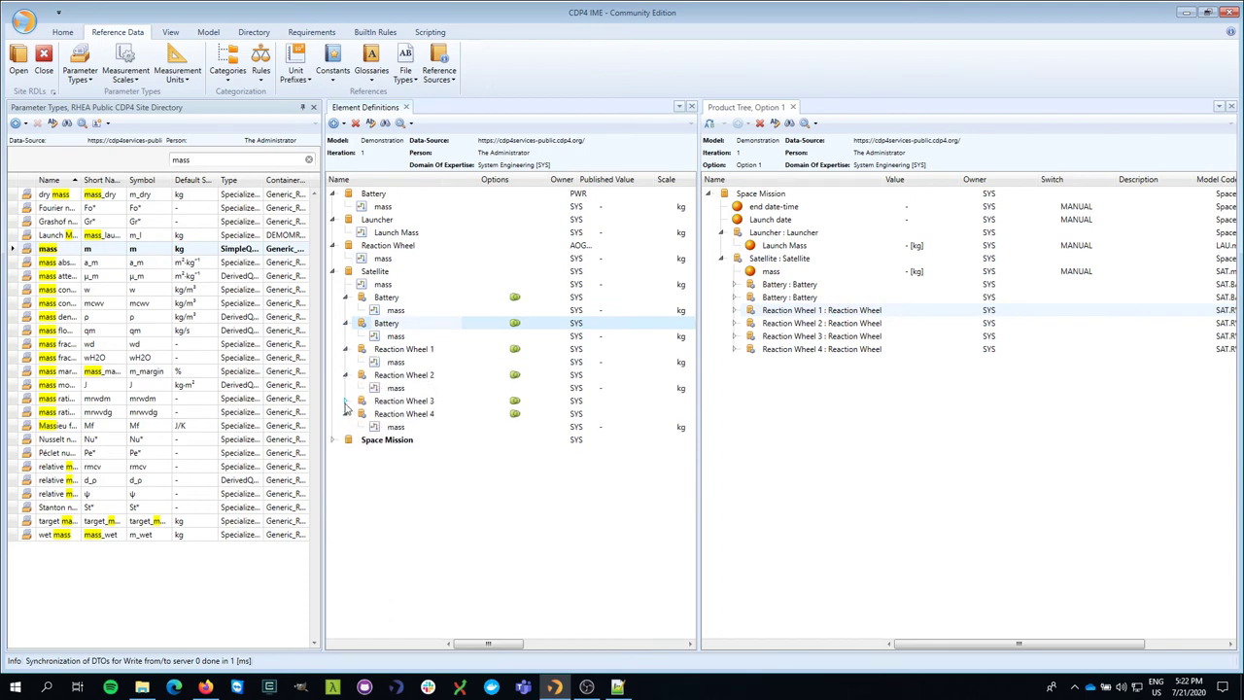
{"action": "left_click", "coordinate": [346, 401]}
{"action": "left_click", "coordinate": [381, 198]}
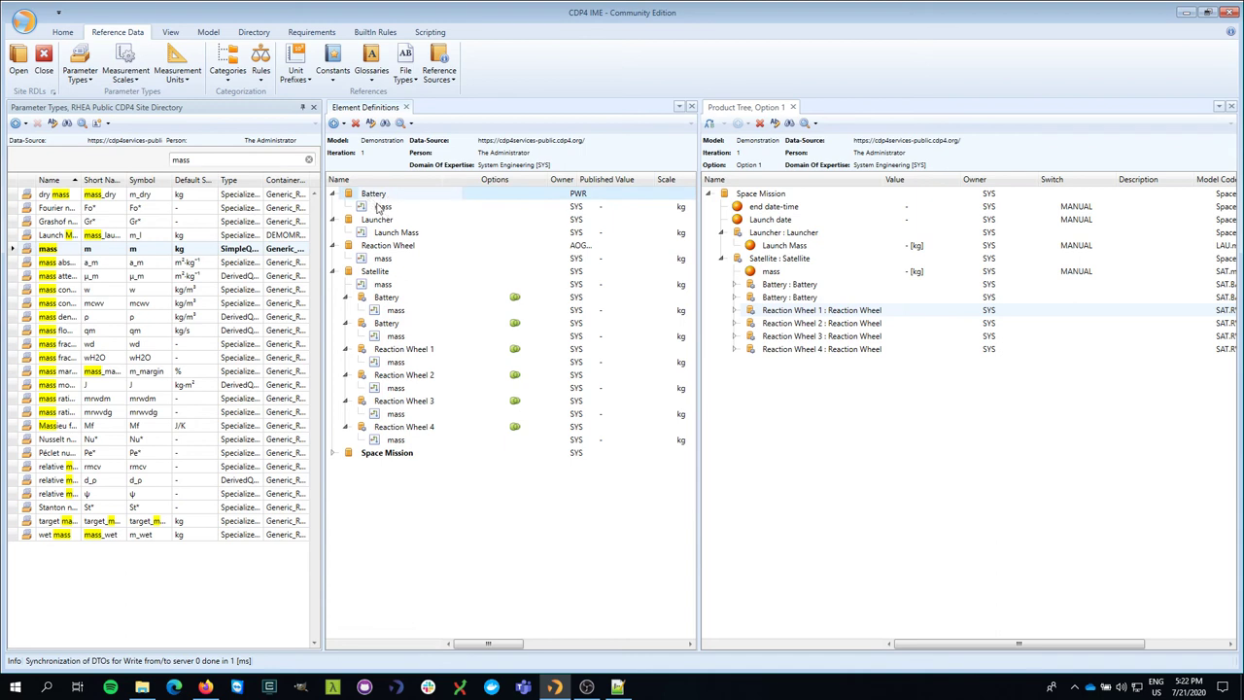
Expand both batteries and Reaction Wheels 1–4 in the Product Tree, then close Parameter Types.
{"action": "mouse_move", "coordinate": [373, 199]}
{"action": "mouse_move", "coordinate": [370, 276]}
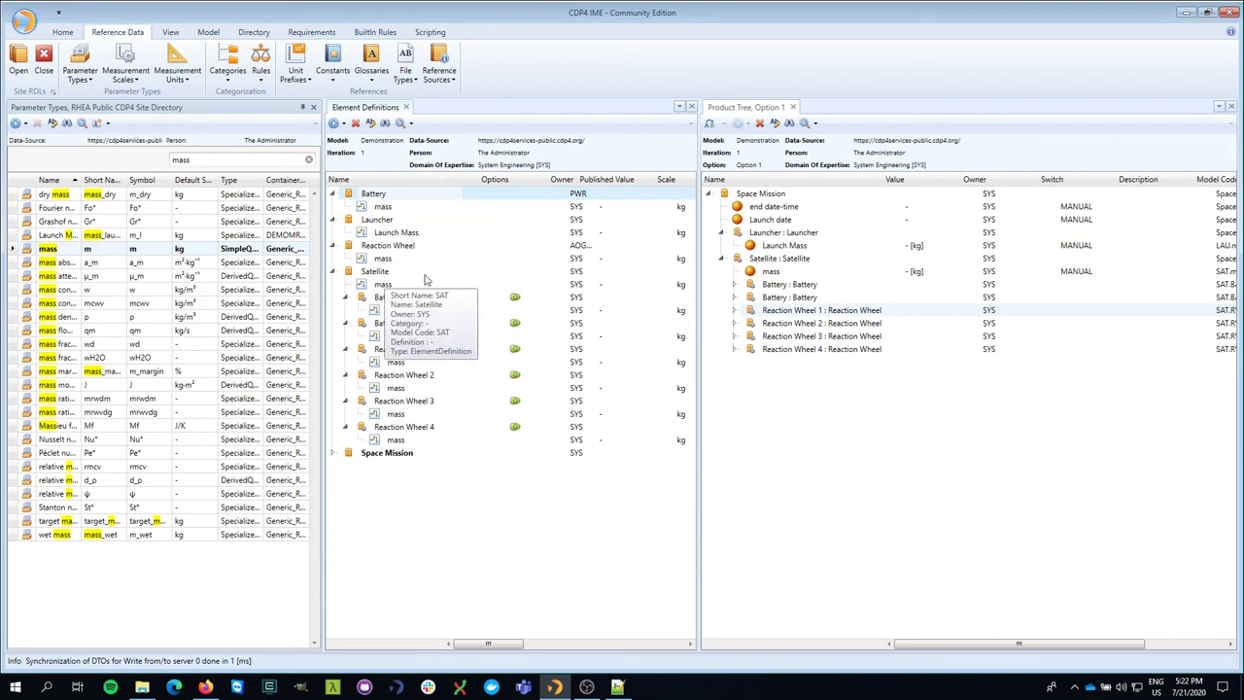
{"action": "left_click", "coordinate": [735, 283]}
{"action": "left_click", "coordinate": [735, 310]}
{"action": "left_click", "coordinate": [734, 336]}
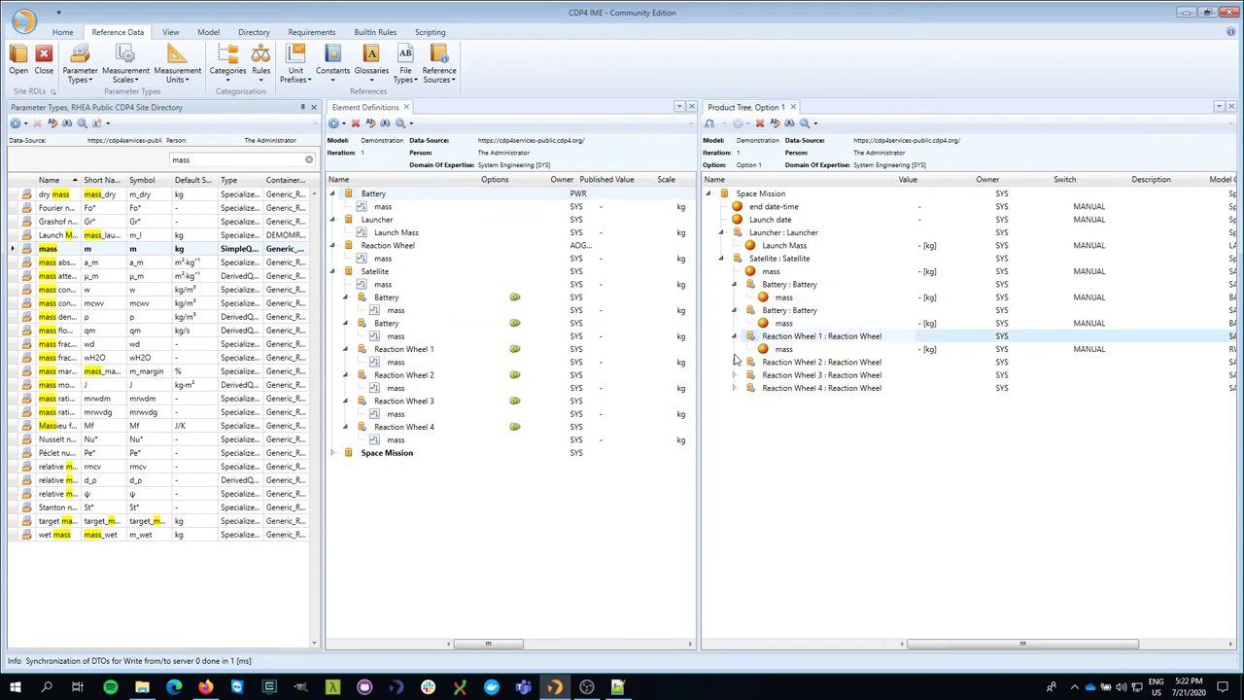
{"action": "left_click", "coordinate": [736, 374]}
{"action": "left_click", "coordinate": [735, 361]}
{"action": "left_click", "coordinate": [735, 414]}
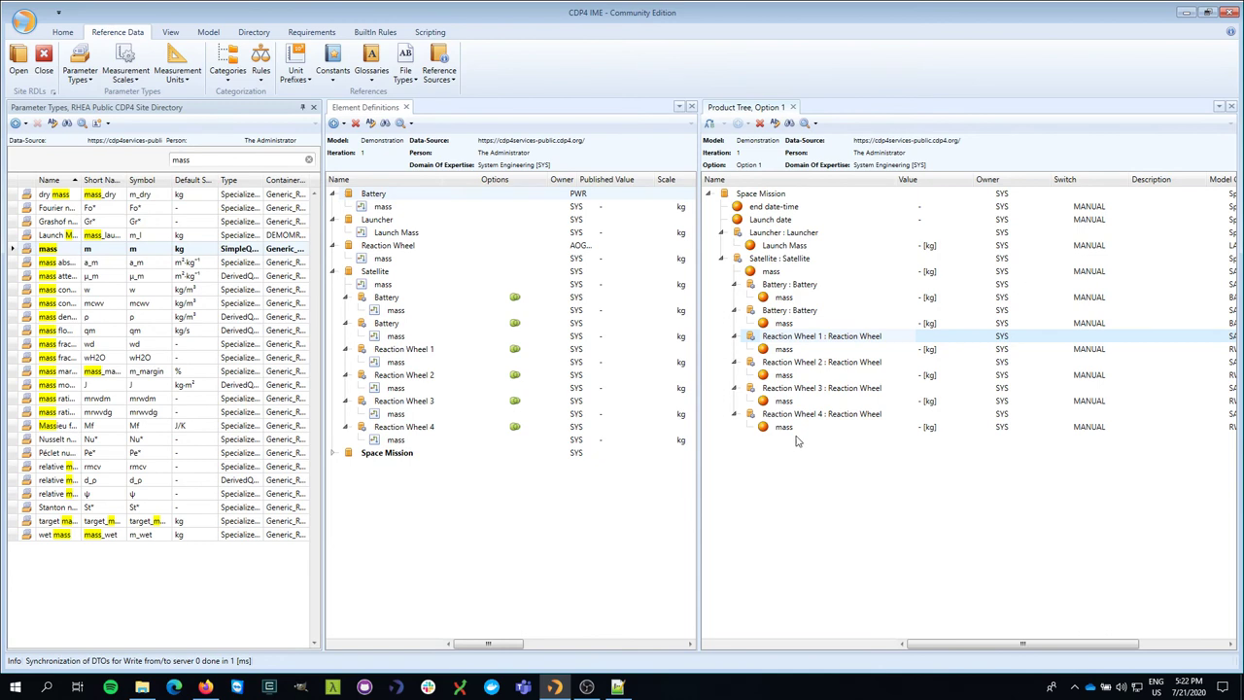
{"action": "left_click", "coordinate": [777, 285]}
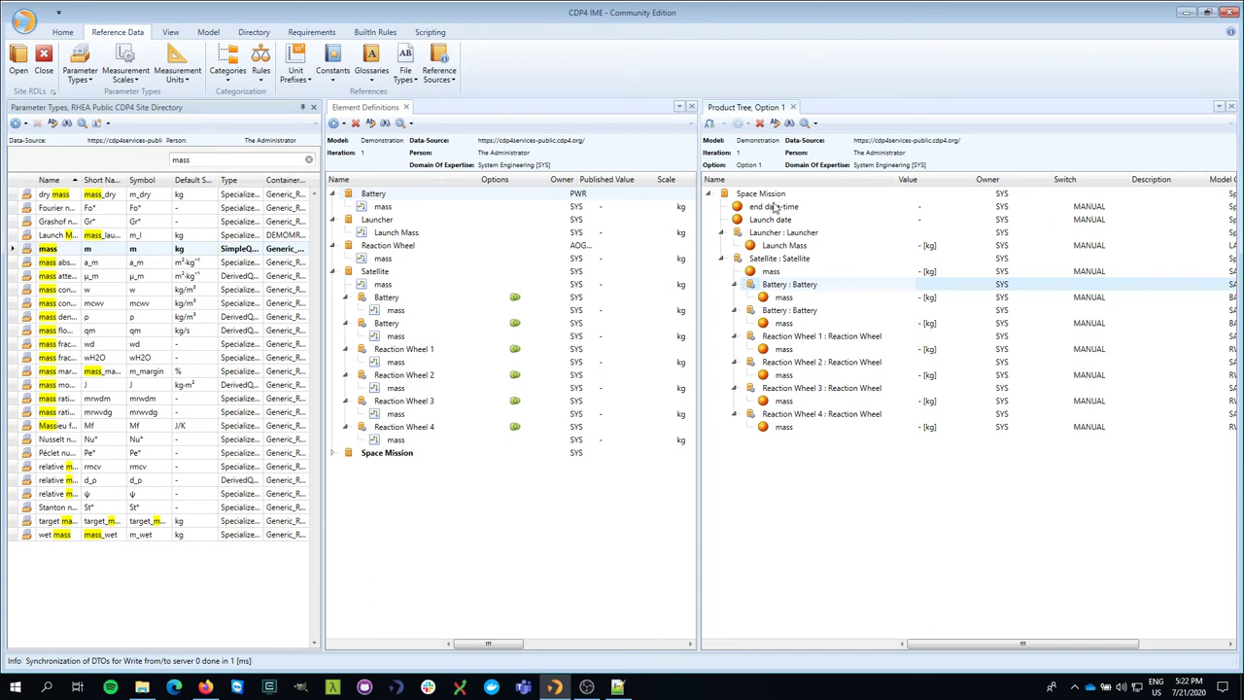
{"action": "left_click", "coordinate": [784, 325]}
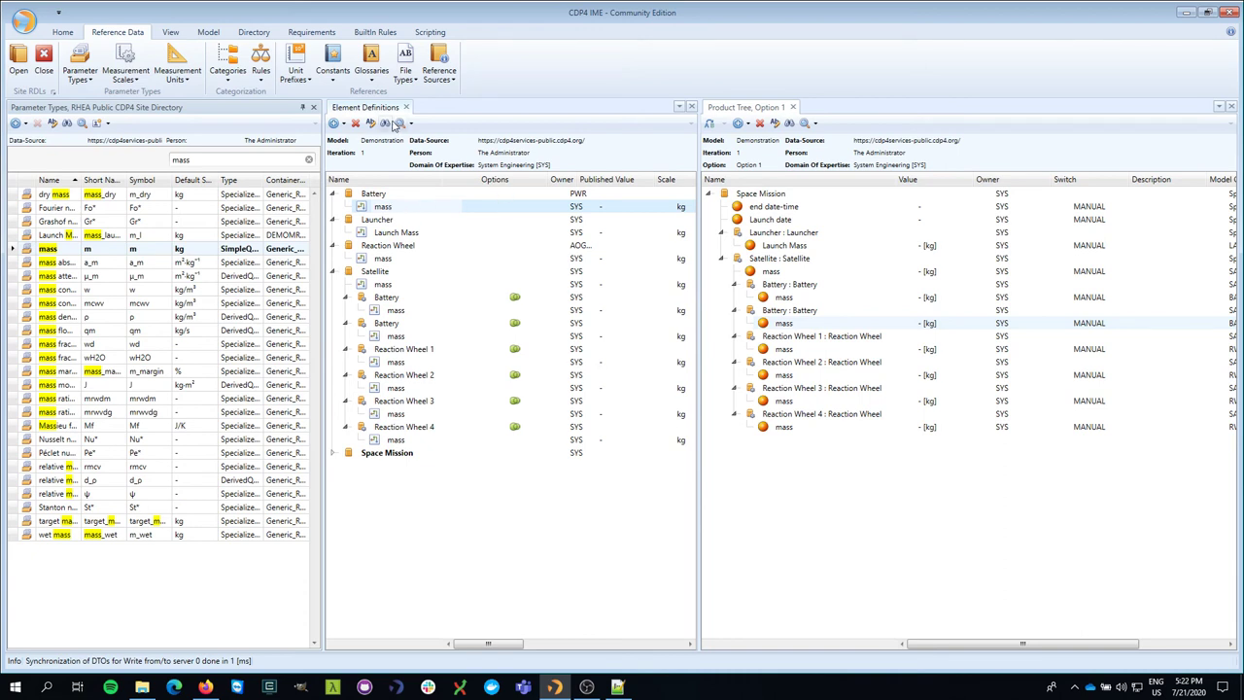
{"action": "left_click", "coordinate": [313, 107]}
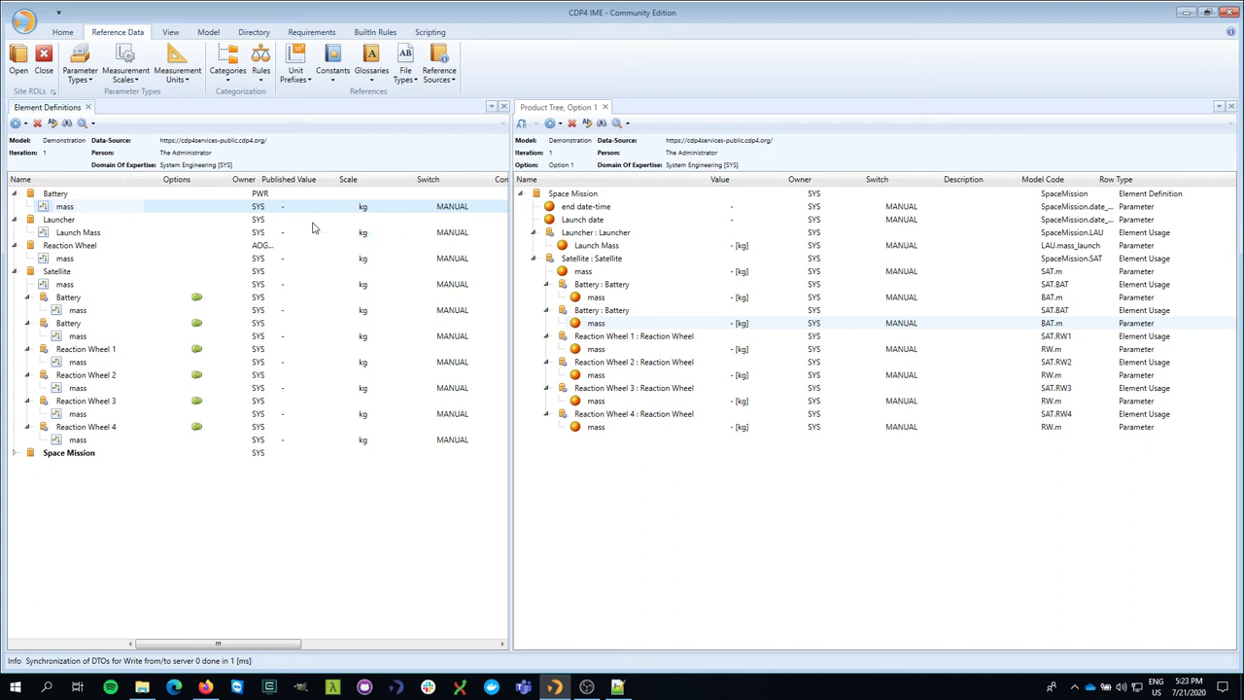
Set the Battery mass parameter's manual value to 5 kg, then check the Satellite battery's mass.
{"action": "right_click", "coordinate": [73, 206]}
{"action": "left_click", "coordinate": [101, 227]}
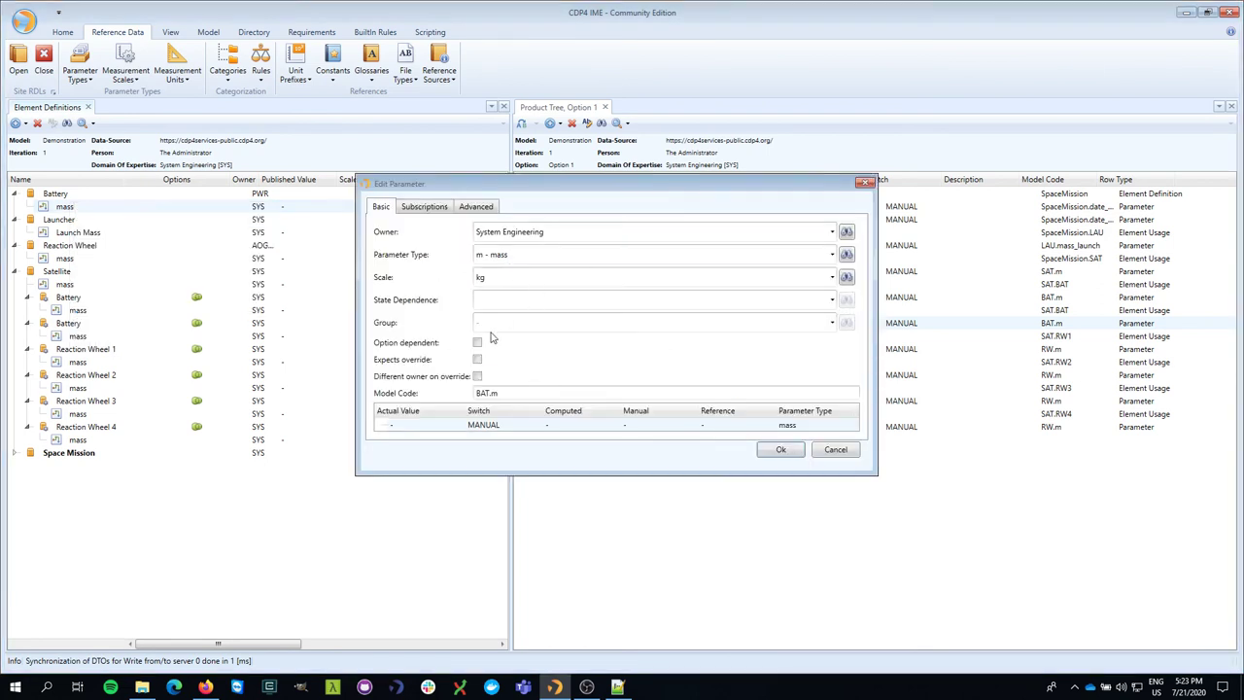
{"action": "left_click", "coordinate": [648, 424]}
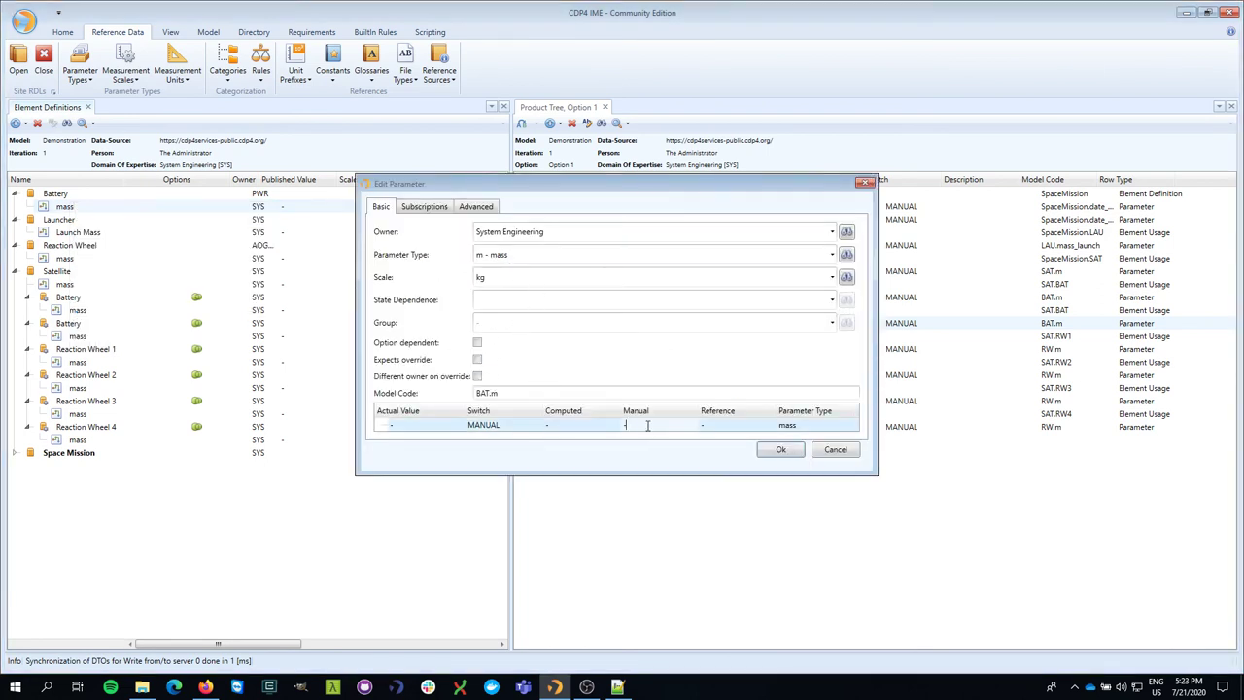
{"action": "left_click", "coordinate": [772, 452]}
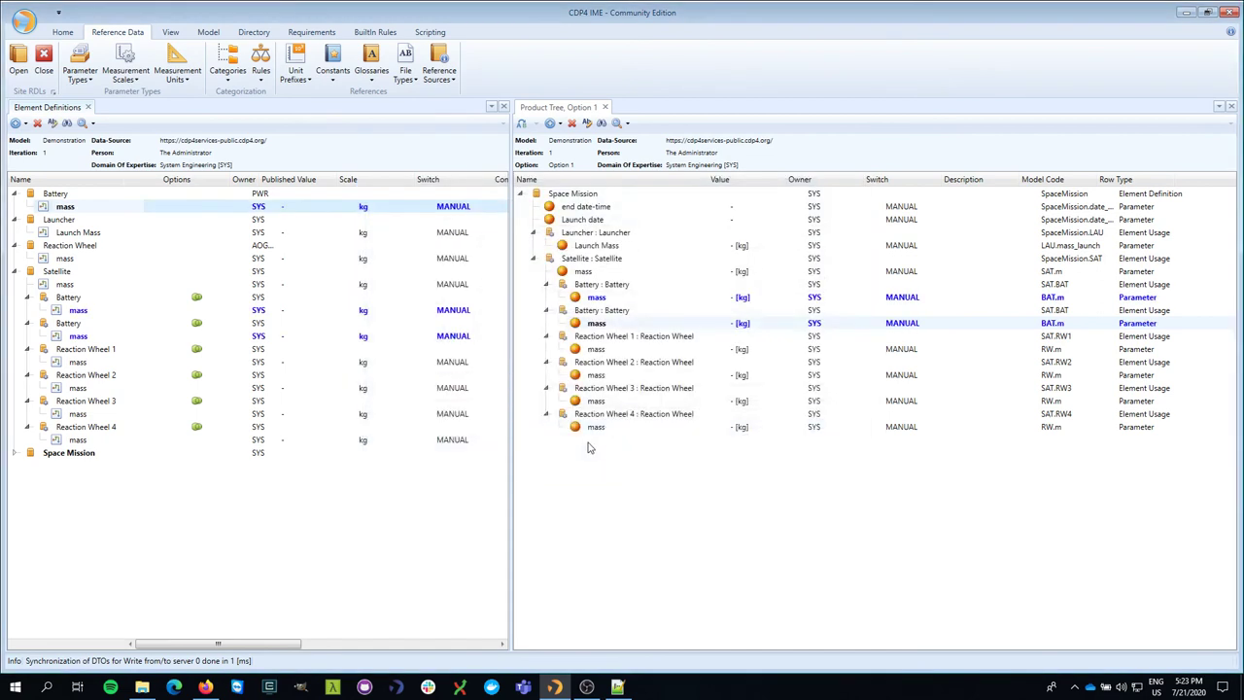
{"action": "left_click", "coordinate": [87, 311]}
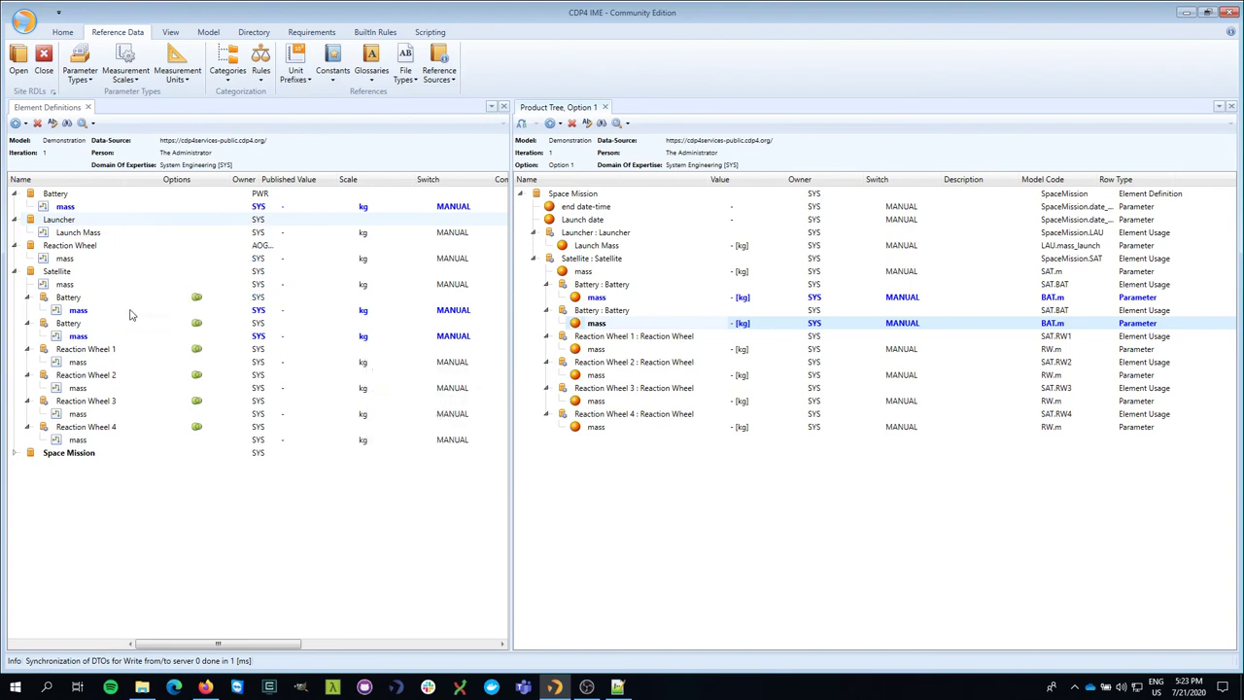
Enter a manual value of 6 kg for the Reaction Wheel mass in the Manual column.
{"action": "left_click", "coordinate": [66, 259]}
{"action": "right_click", "coordinate": [67, 259]}
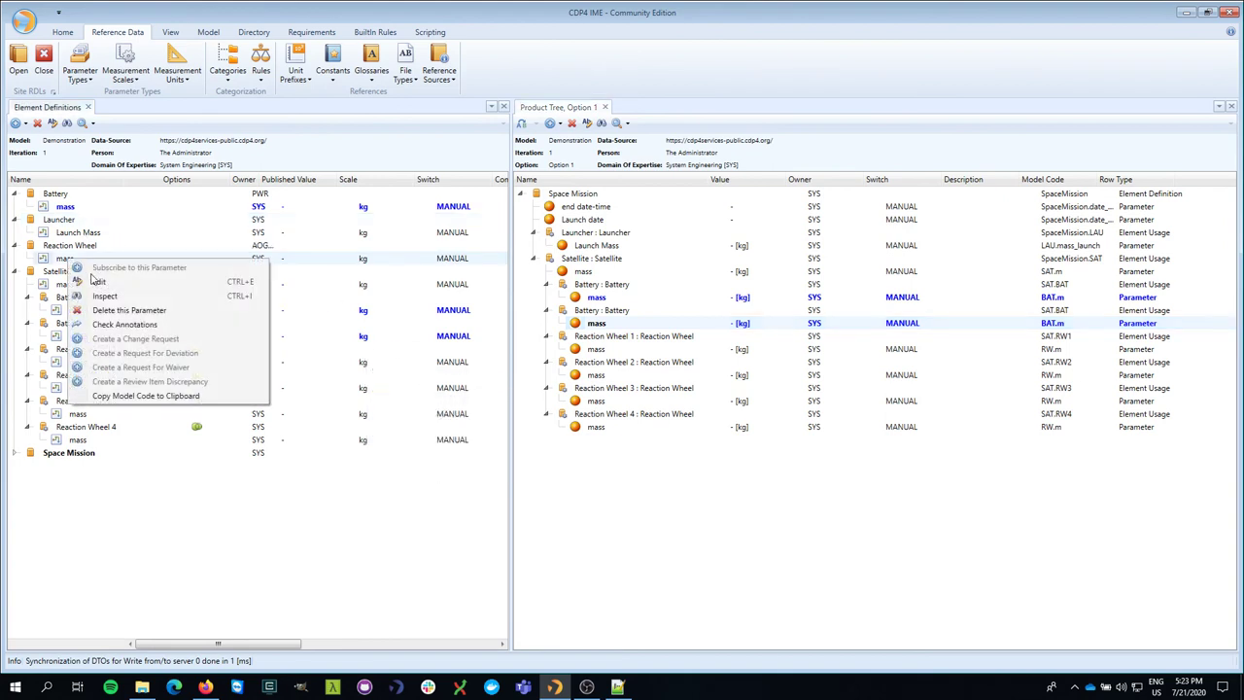
{"action": "left_click", "coordinate": [66, 259]}
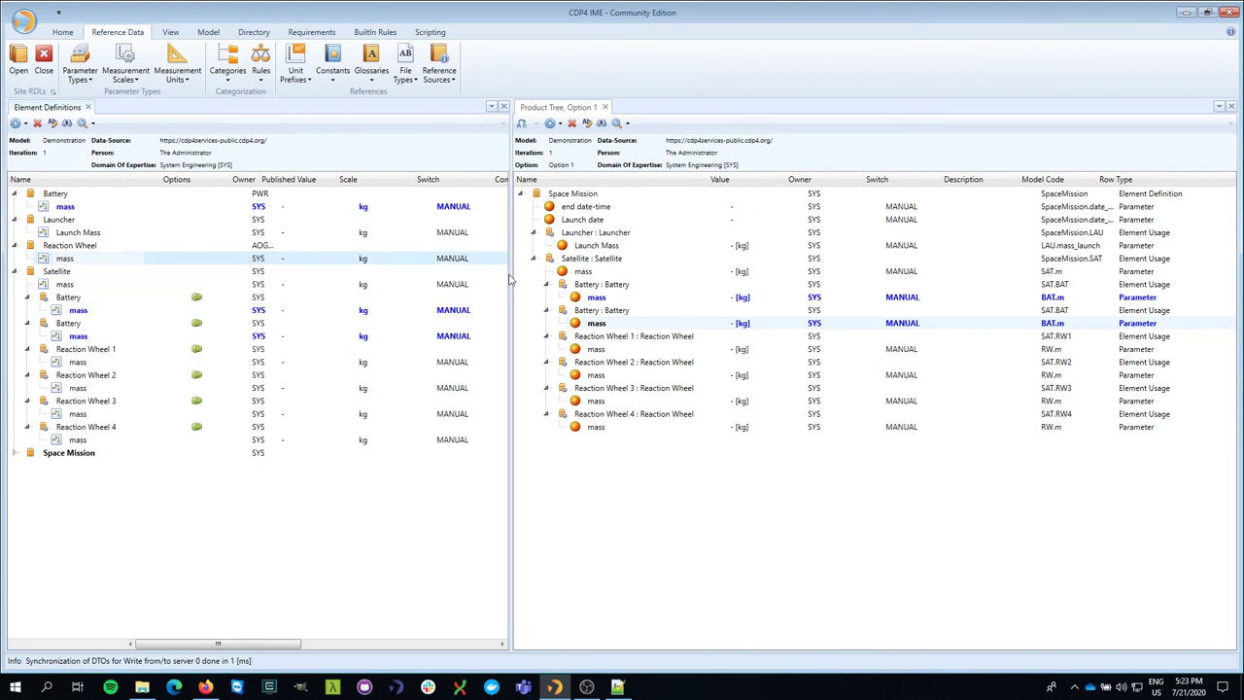
{"action": "left_click_drag", "start_coordinate": [508, 276], "coordinate": [679, 280]}
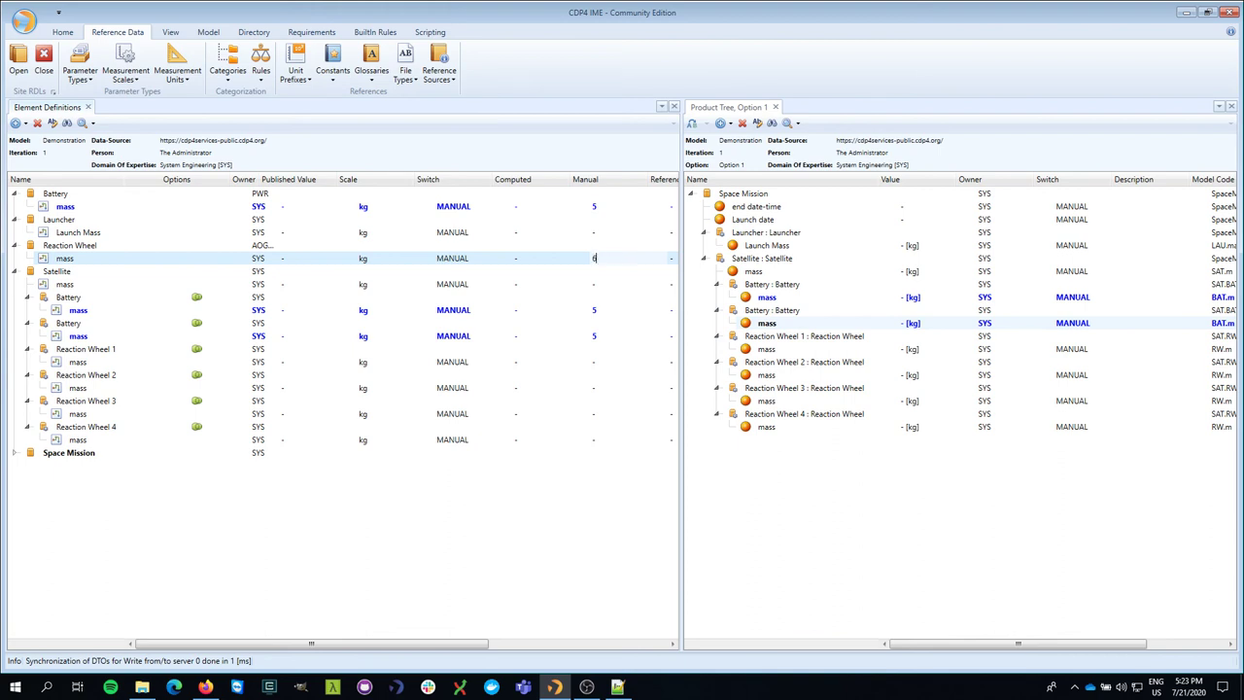
{"action": "key", "text": "Return"}
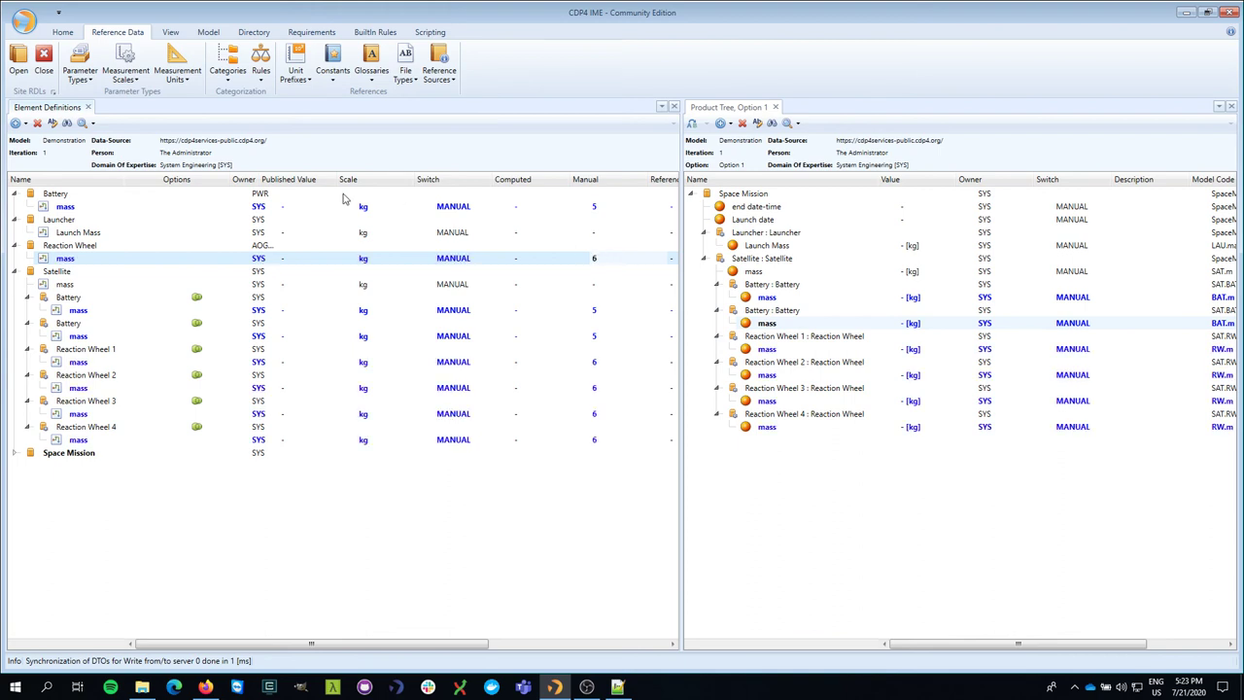
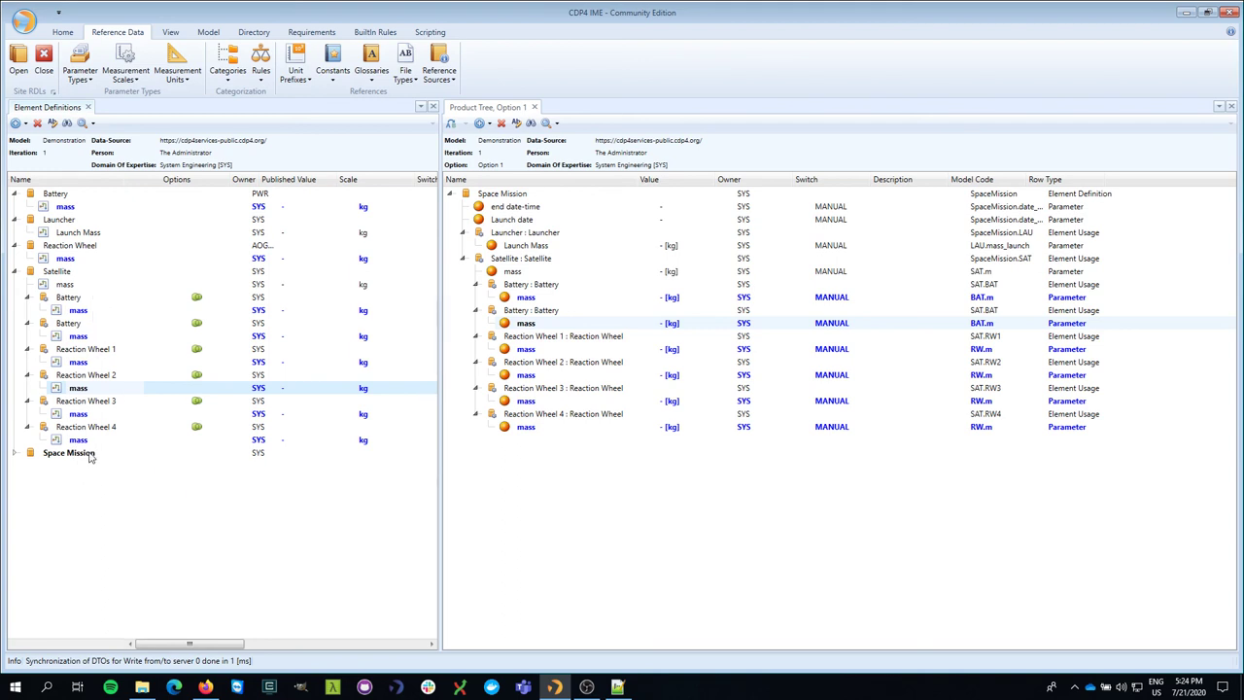
Rename the first Battery usage to Battery 1 with short name BAT1.
{"action": "right_click", "coordinate": [83, 300]}
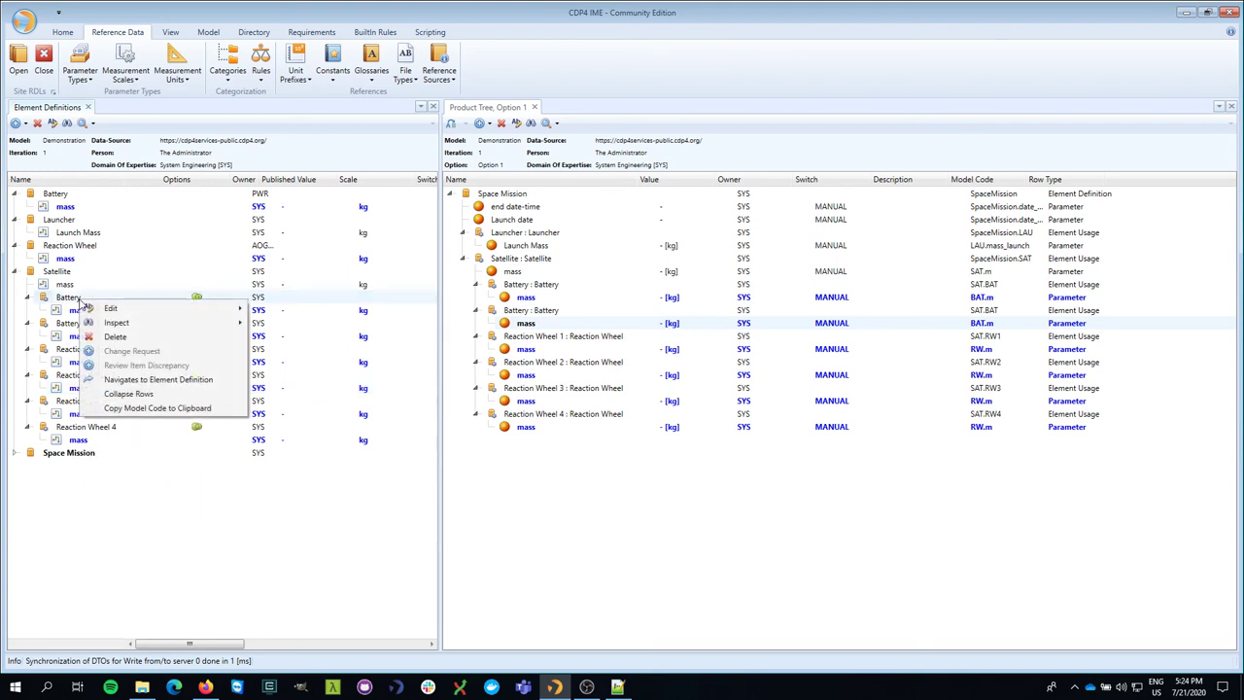
{"action": "mouse_move", "coordinate": [111, 309]}
{"action": "left_click", "coordinate": [330, 309]}
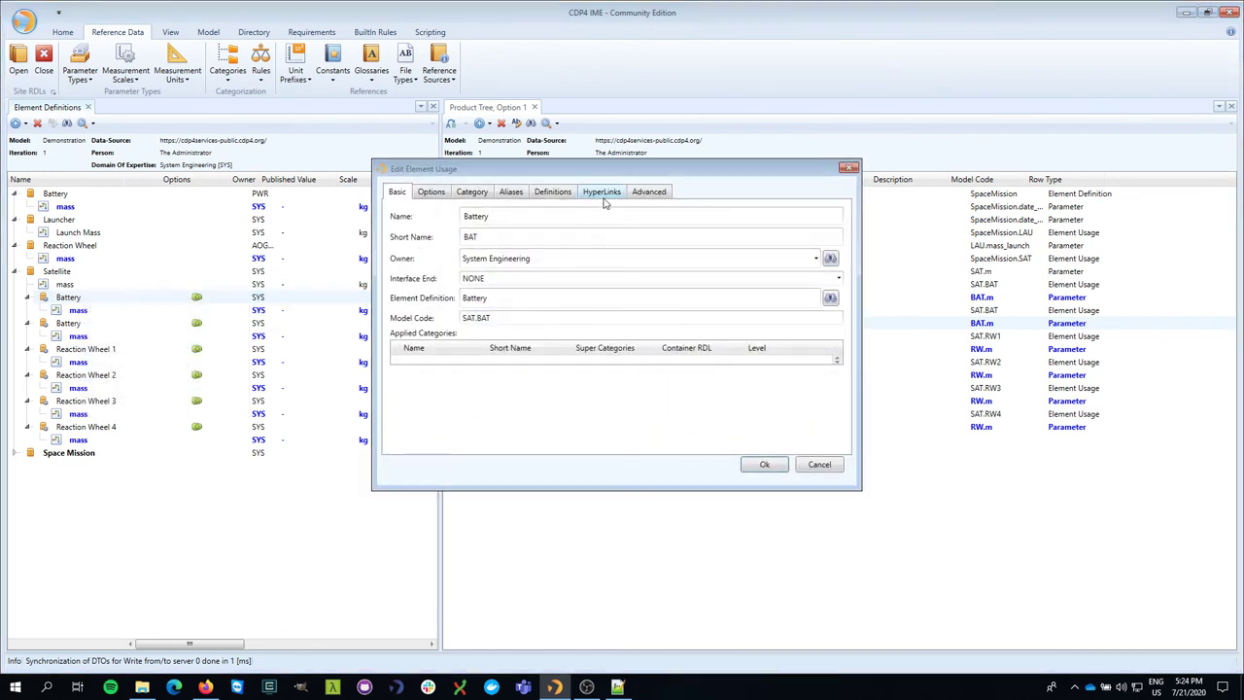
{"action": "type", "text": "1"}
{"action": "key", "text": "Tab"}
{"action": "key", "text": "End"}
{"action": "left_click", "coordinate": [764, 464]}
Rename the second Battery usage to Battery 2 with short name BAT2.
{"action": "right_click", "coordinate": [93, 327]}
{"action": "mouse_move", "coordinate": [107, 331]}
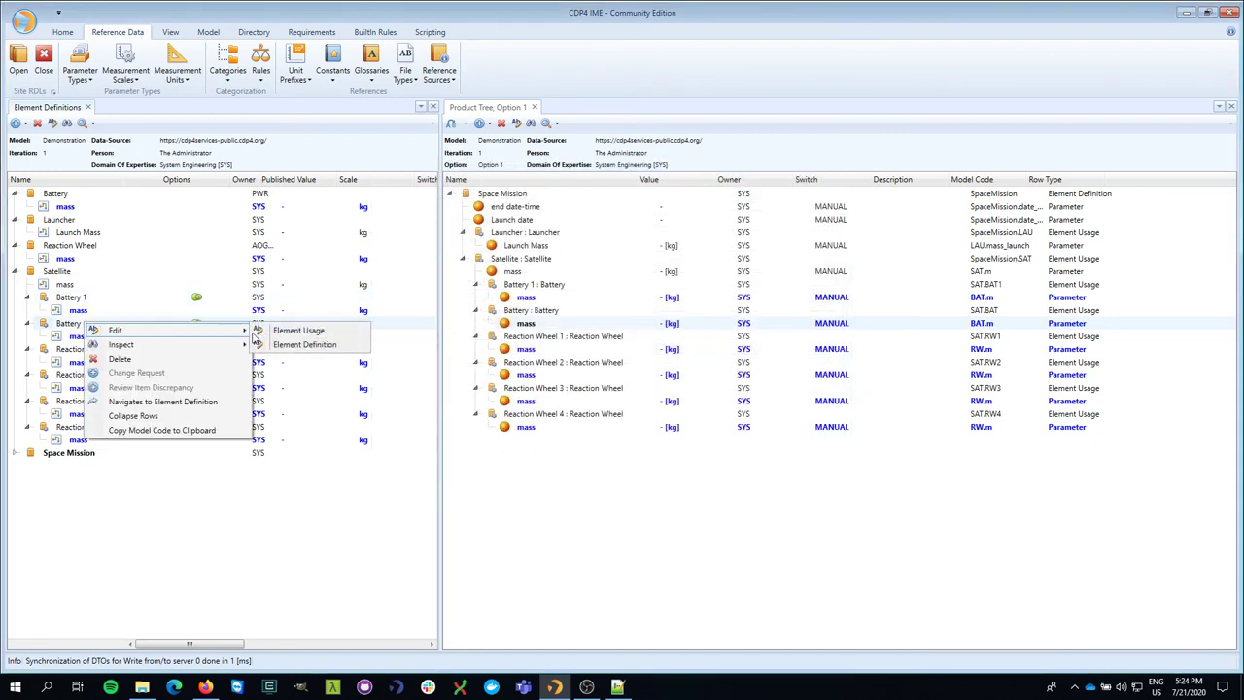
{"action": "left_click", "coordinate": [292, 329]}
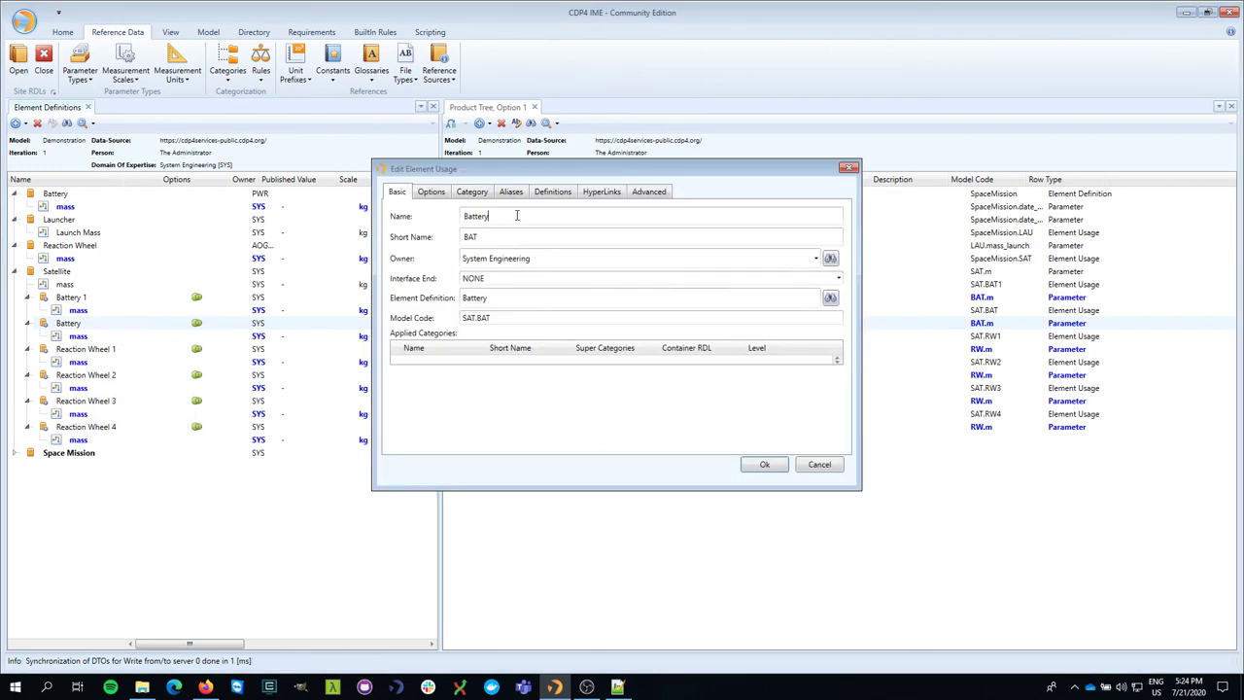
{"action": "type", "text": "2"}
{"action": "left_click", "coordinate": [512, 240]}
{"action": "type", "text": "2"}
{"action": "left_click", "coordinate": [764, 463]}
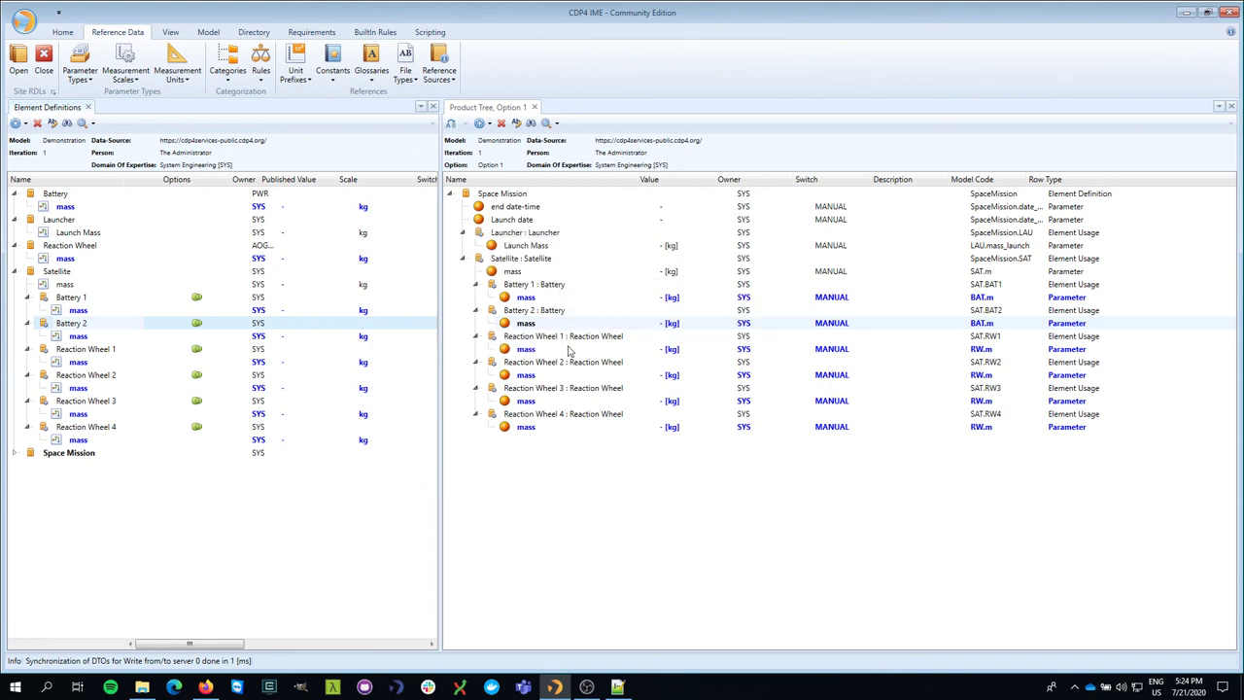
{"action": "left_click", "coordinate": [530, 312]}
{"action": "left_click", "coordinate": [528, 286]}
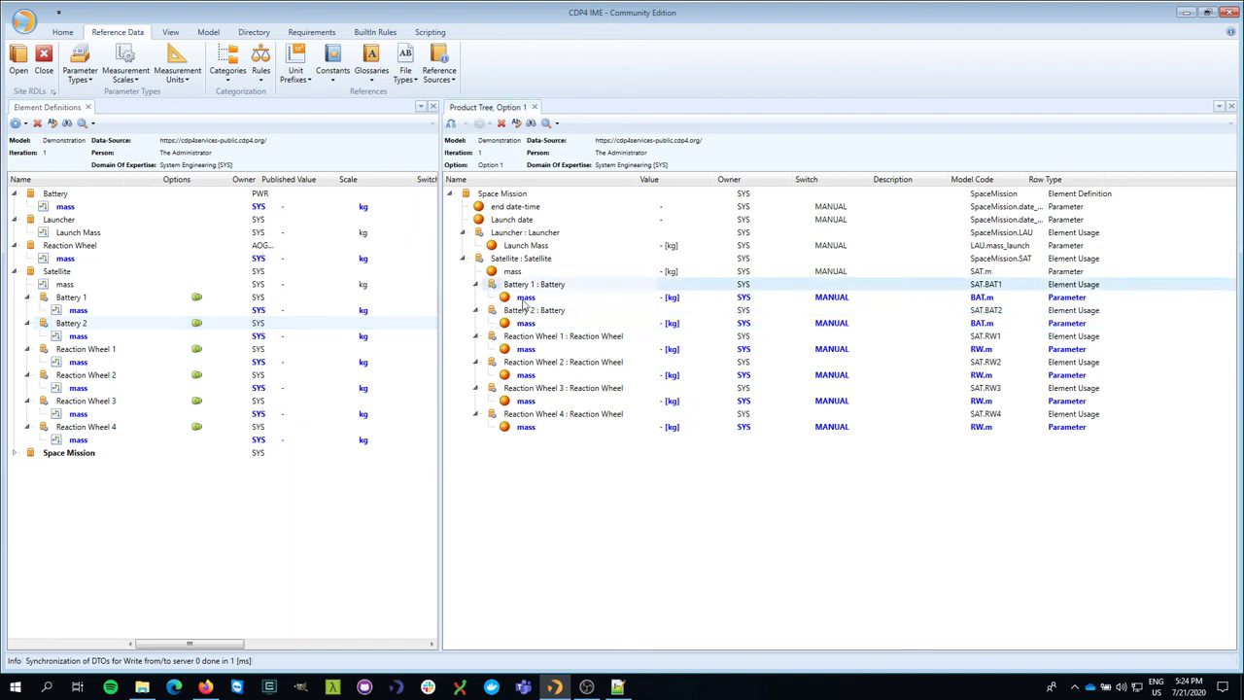
{"action": "left_click", "coordinate": [522, 314]}
{"action": "left_click", "coordinate": [531, 288]}
{"action": "left_click", "coordinate": [530, 312]}
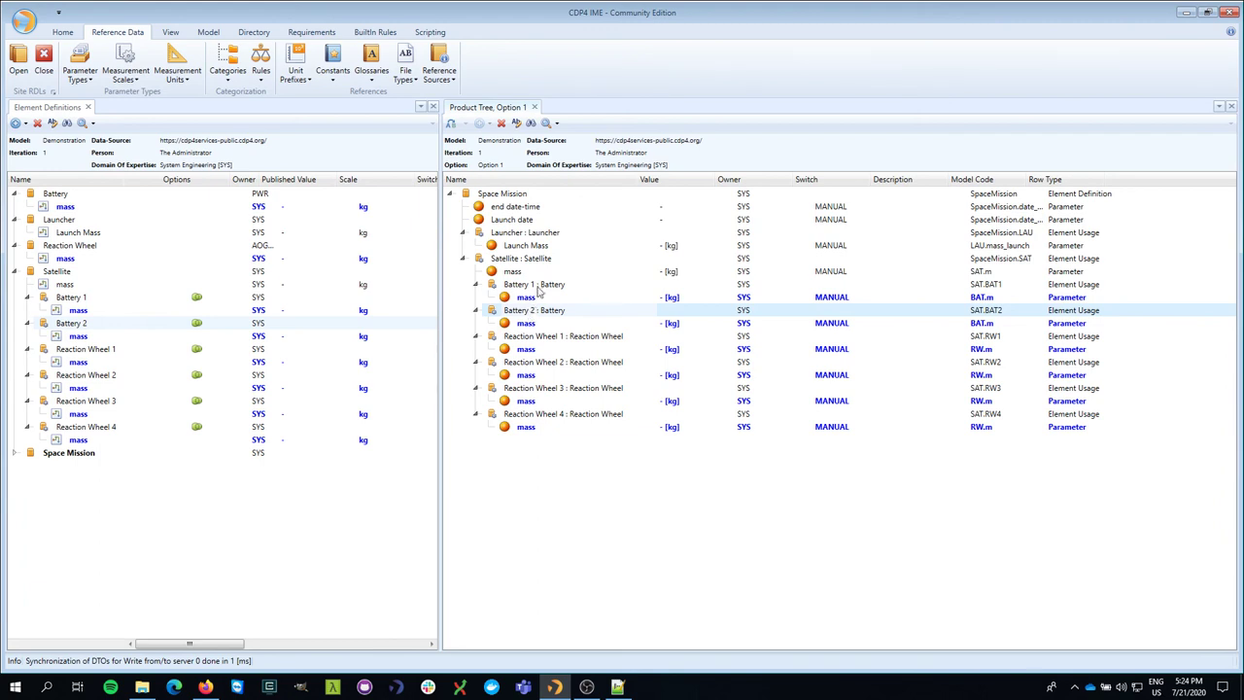
{"action": "left_click", "coordinate": [540, 290]}
{"action": "right_click", "coordinate": [542, 288]}
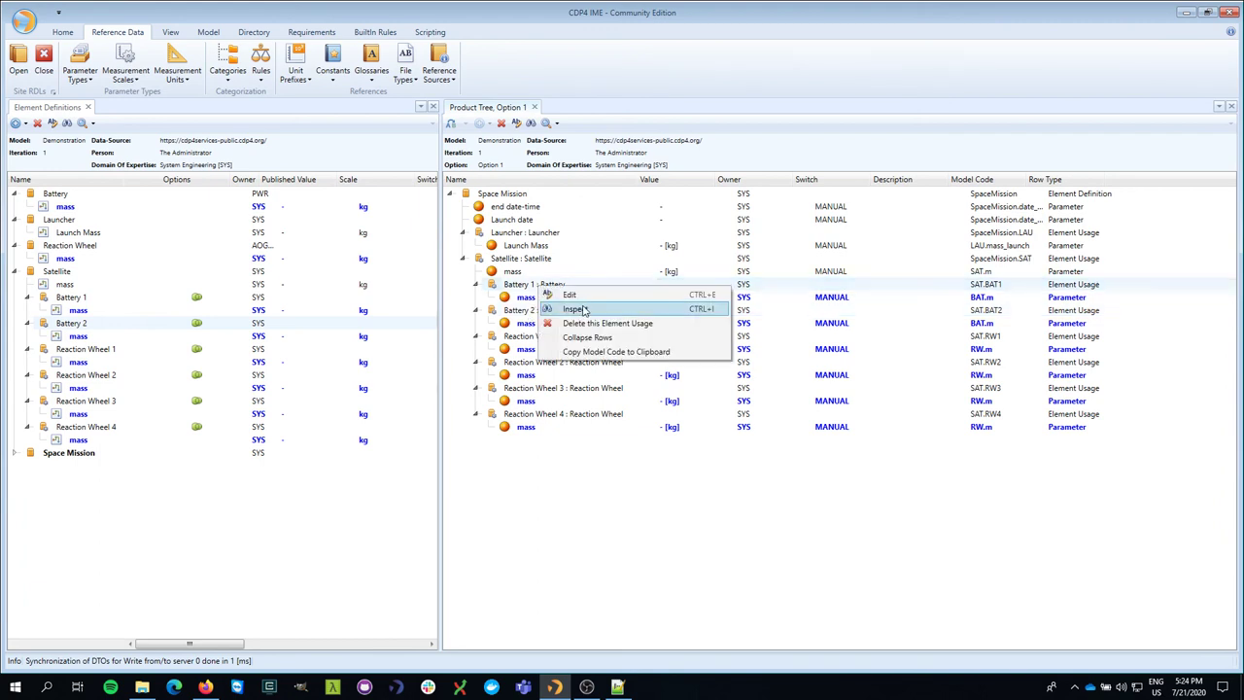
{"action": "left_click", "coordinate": [580, 308]}
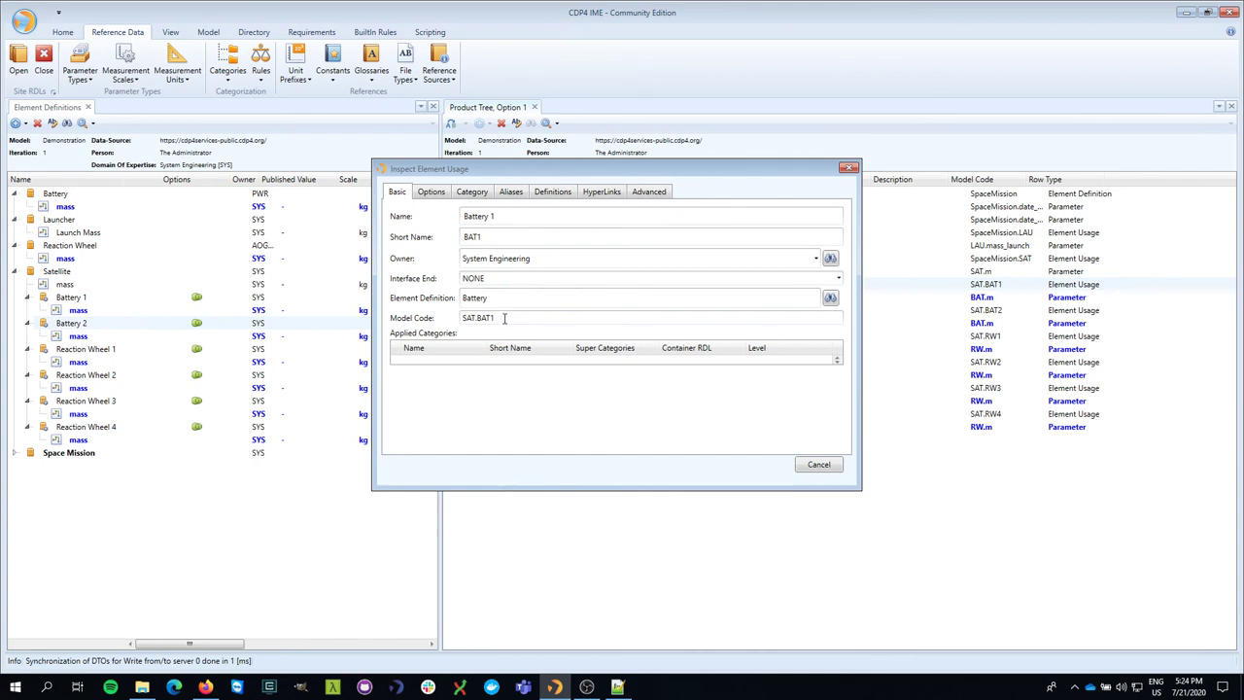
{"action": "left_click_drag", "start_coordinate": [583, 167], "coordinate": [774, 268]}
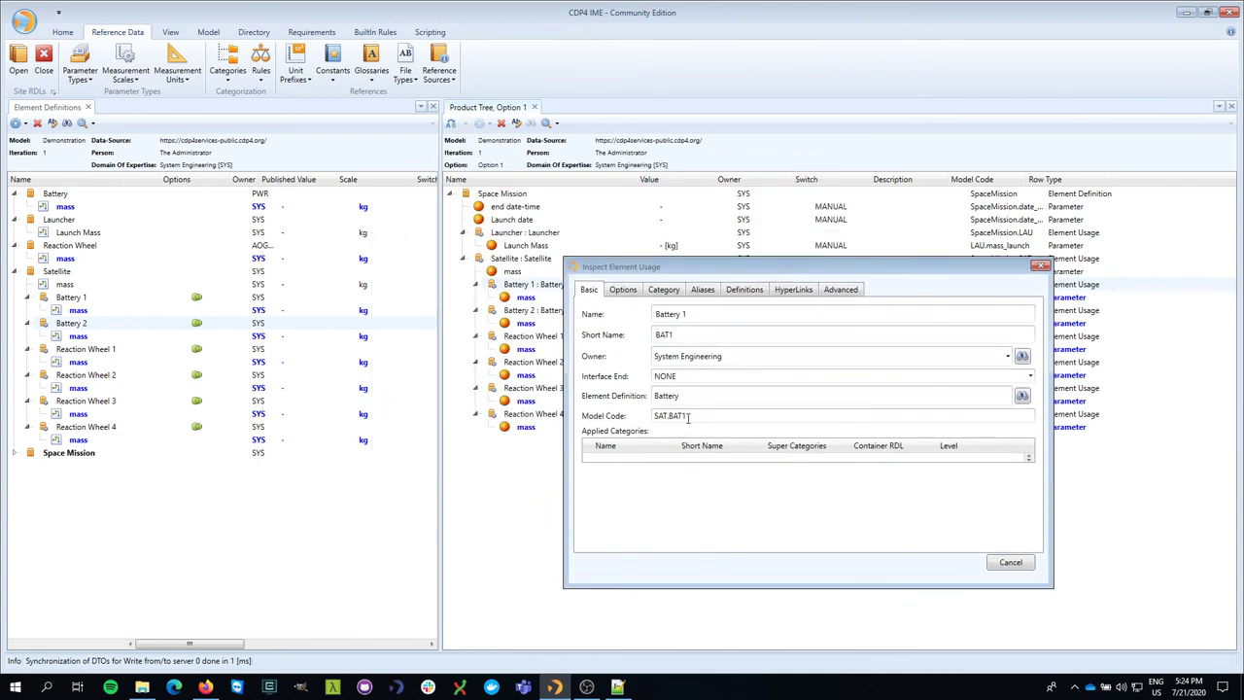
{"action": "left_click", "coordinate": [1009, 563]}
{"action": "left_click", "coordinate": [533, 311]}
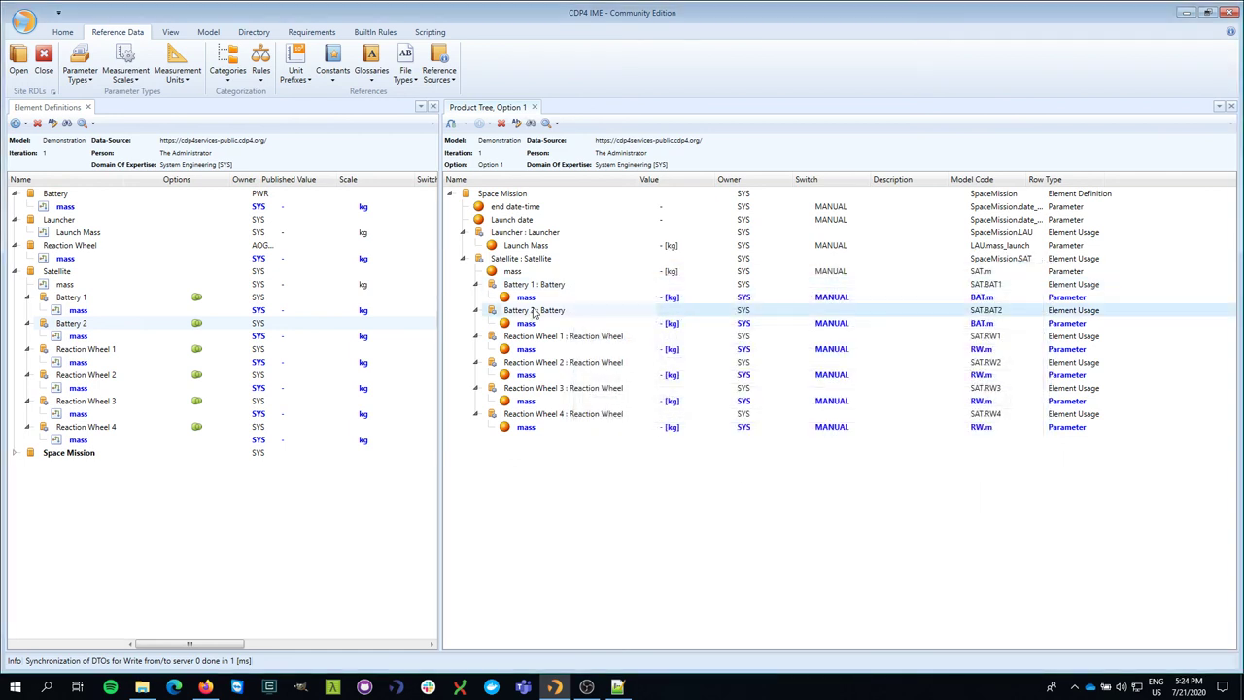
{"action": "right_click", "coordinate": [532, 311]}
{"action": "left_click", "coordinate": [567, 399]}
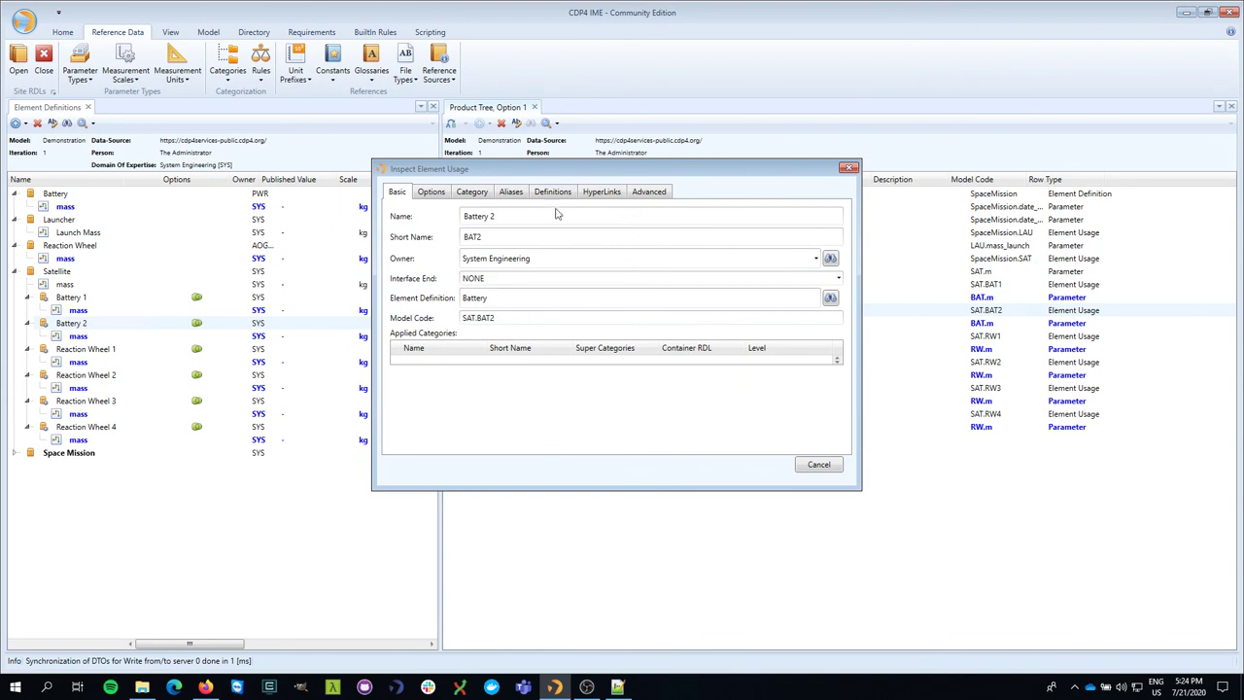
{"action": "left_click_drag", "start_coordinate": [569, 173], "coordinate": [751, 268]}
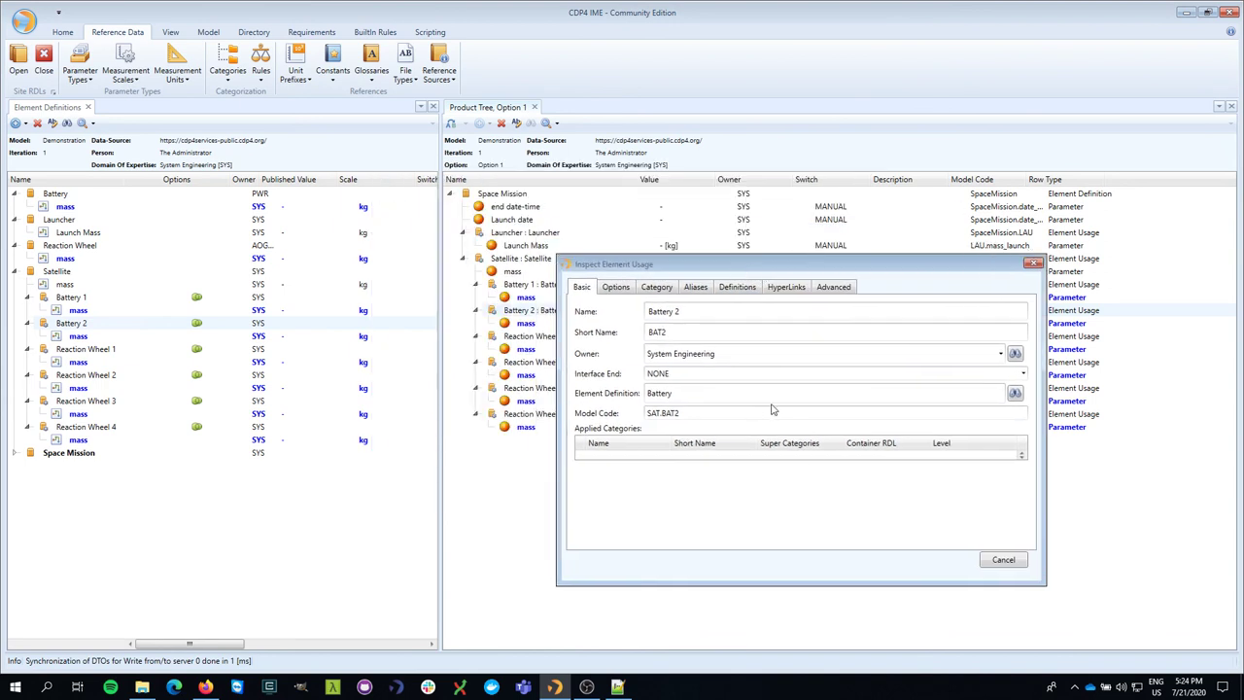
{"action": "left_click", "coordinate": [994, 562]}
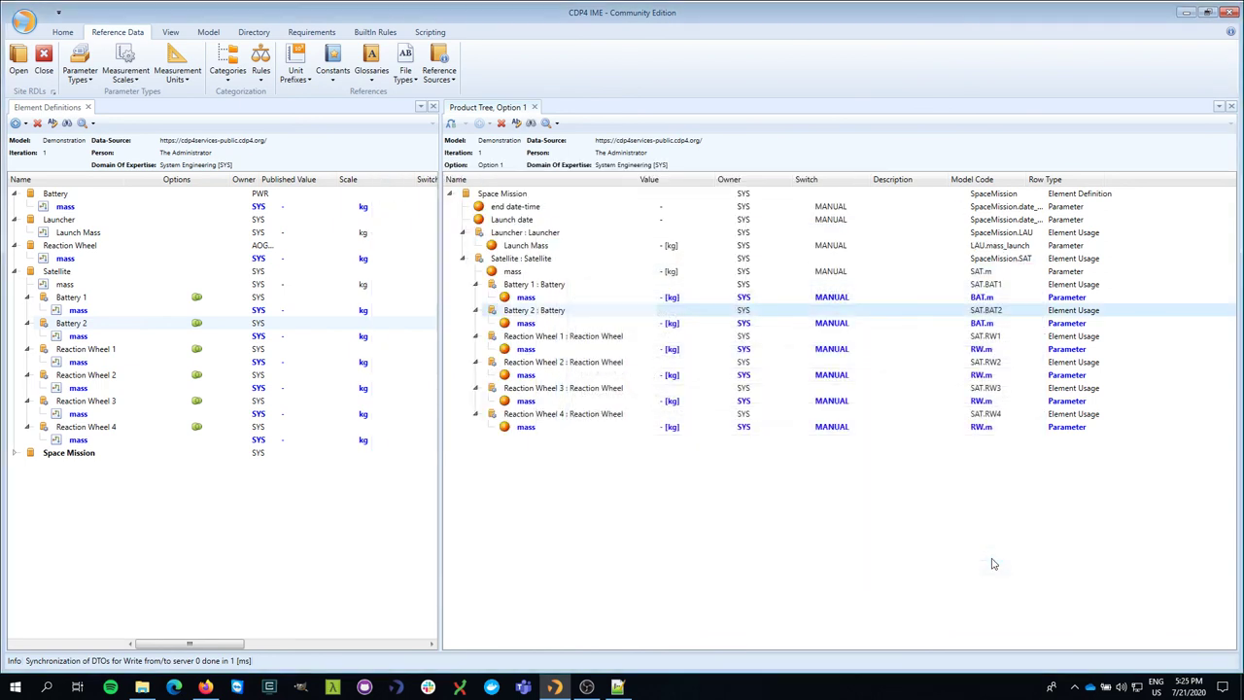